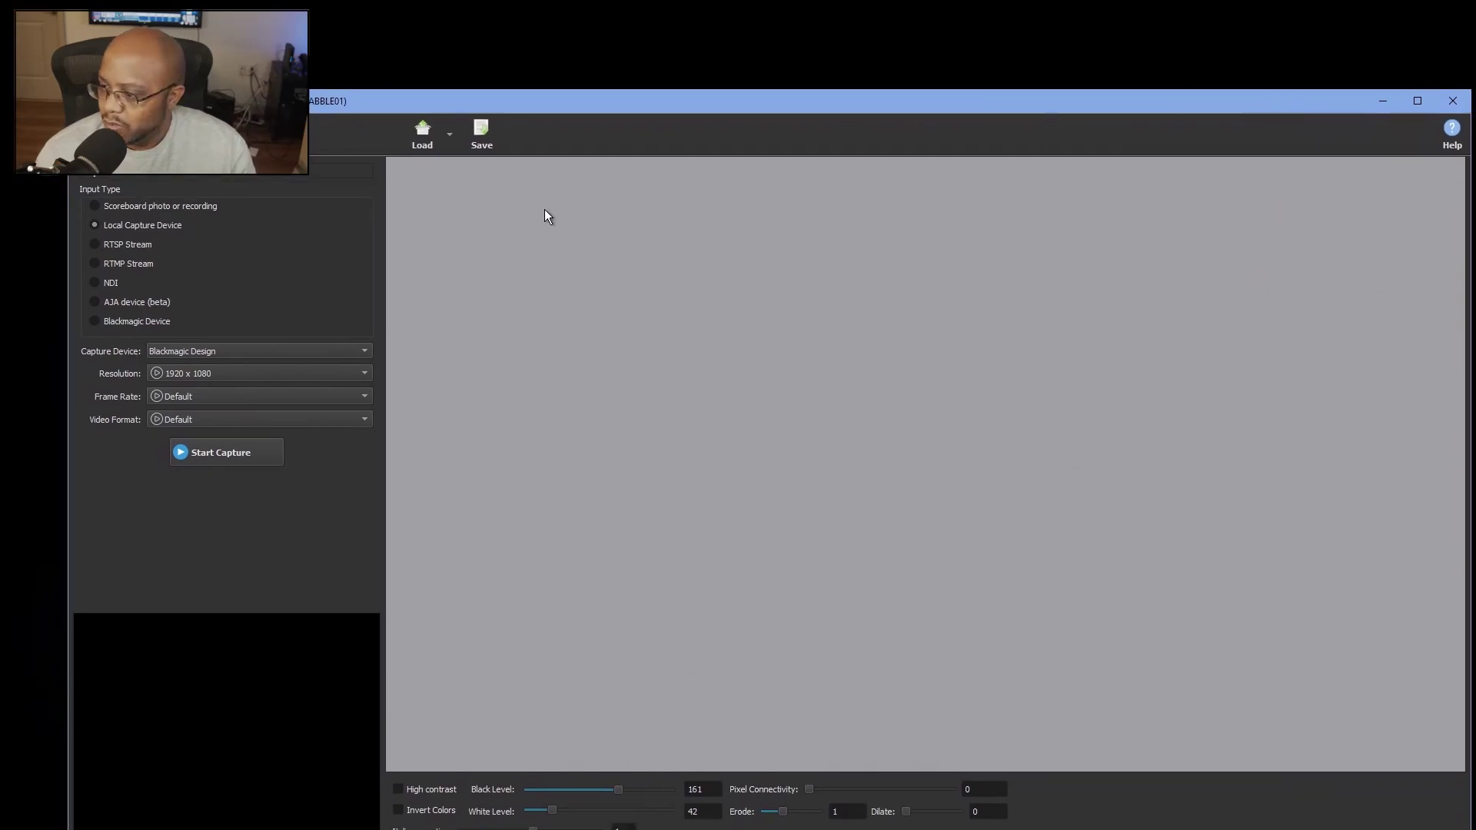
Move the Scoreboard OCR window so that all of it is on screen and clear of the webcam overlay
{"action": "left_click_drag", "start_coordinate": [69, 90], "coordinate": [346, 119]}
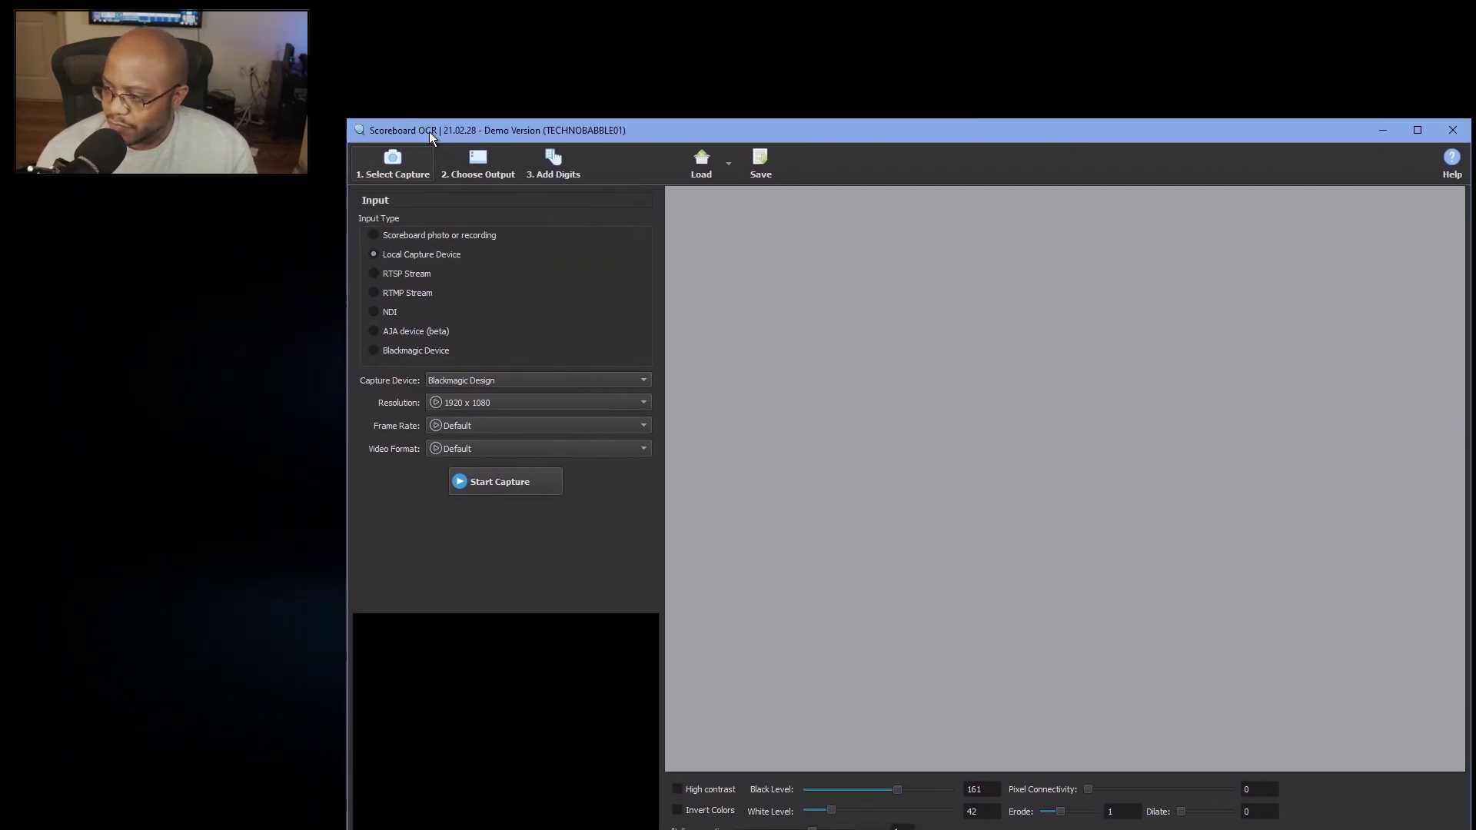
{"action": "left_click_drag", "start_coordinate": [516, 131], "coordinate": [500, 66]}
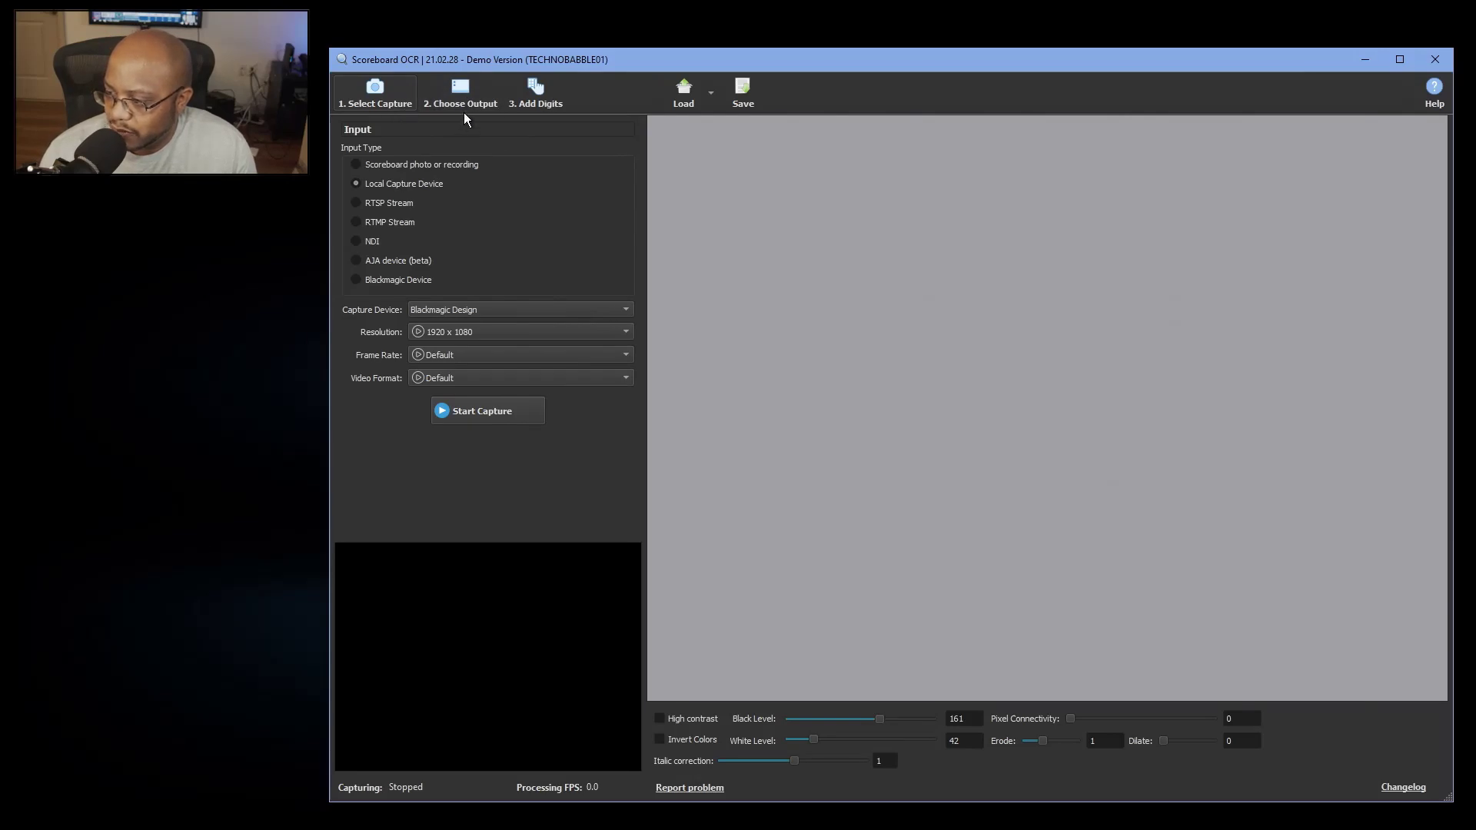
Compare the input settings offered for scoreboard recordings, local capture devices, AJA devices and Blackmagic devices
{"action": "left_click", "coordinate": [402, 164]}
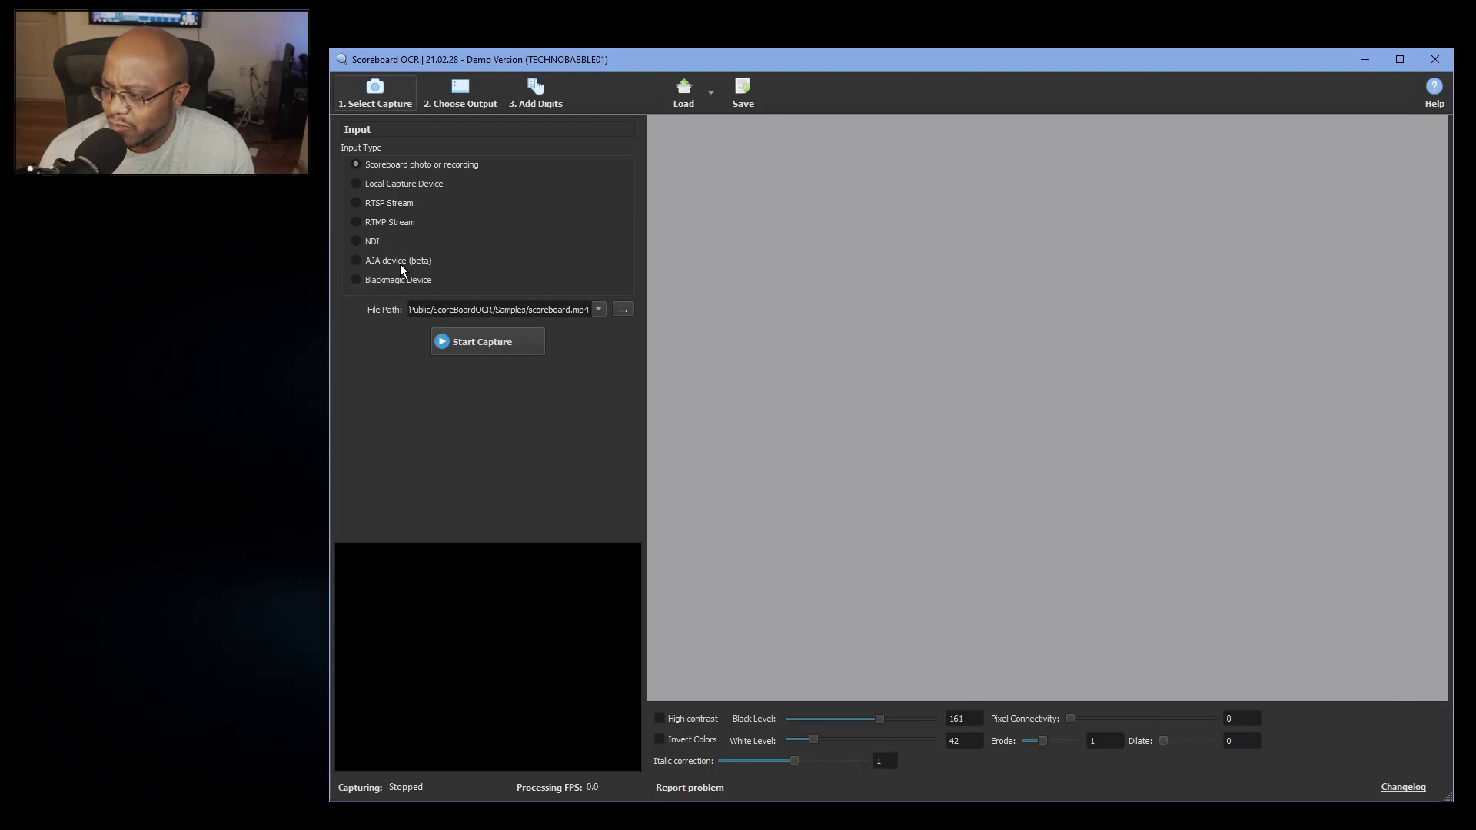
{"action": "left_click", "coordinate": [394, 186]}
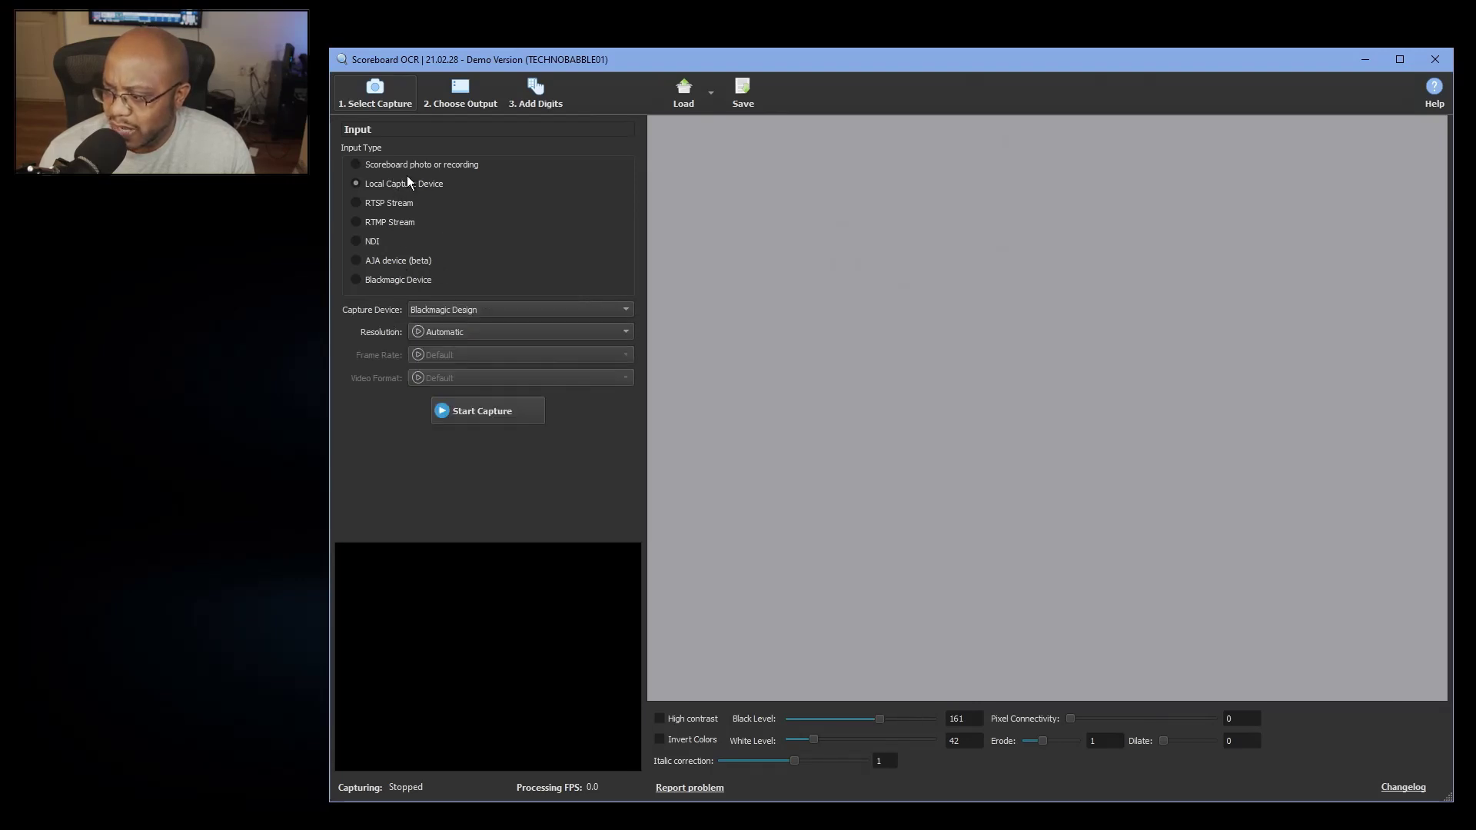
{"action": "left_click", "coordinate": [388, 261]}
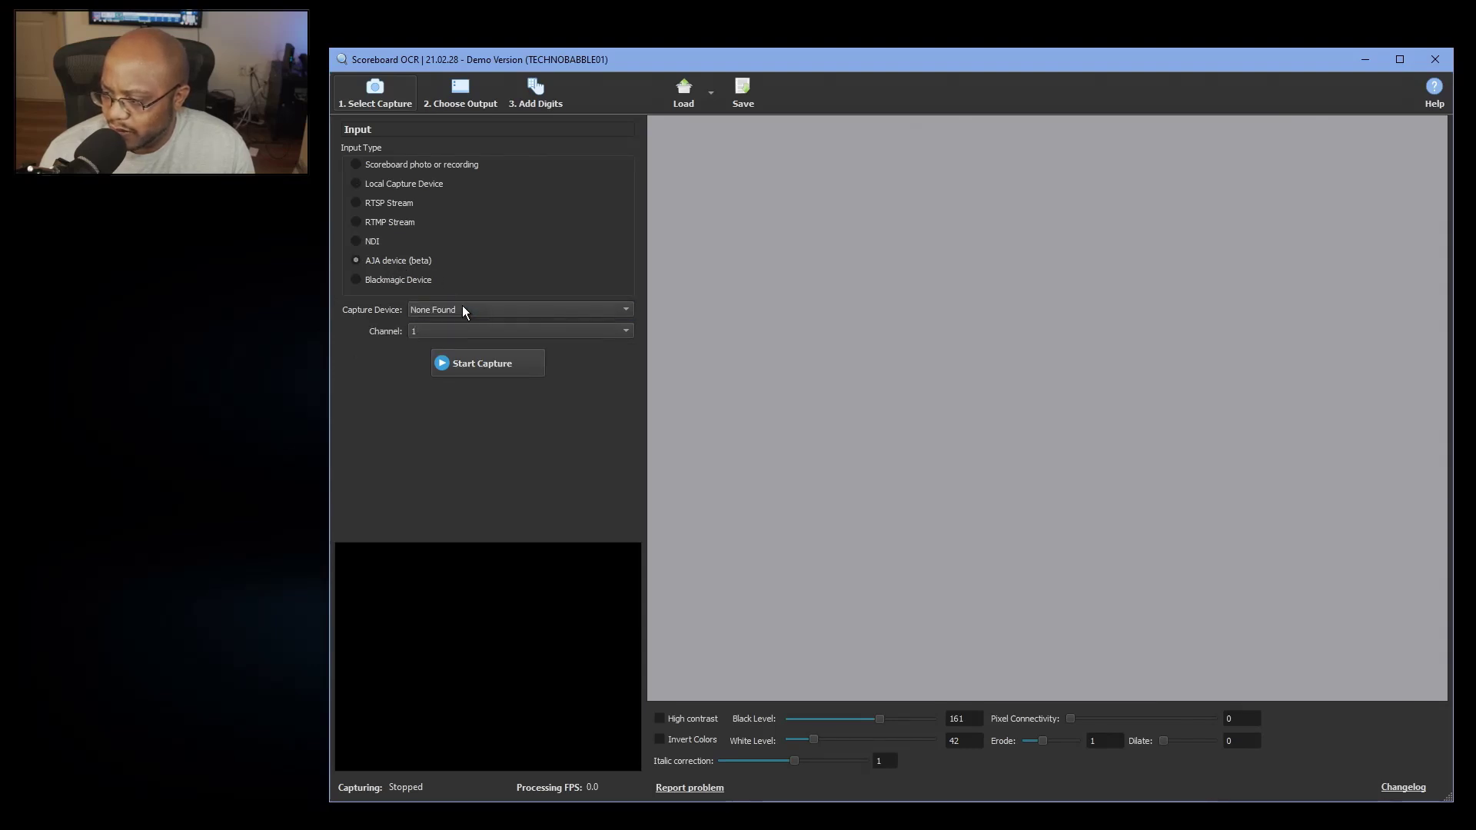
{"action": "left_click", "coordinate": [417, 281]}
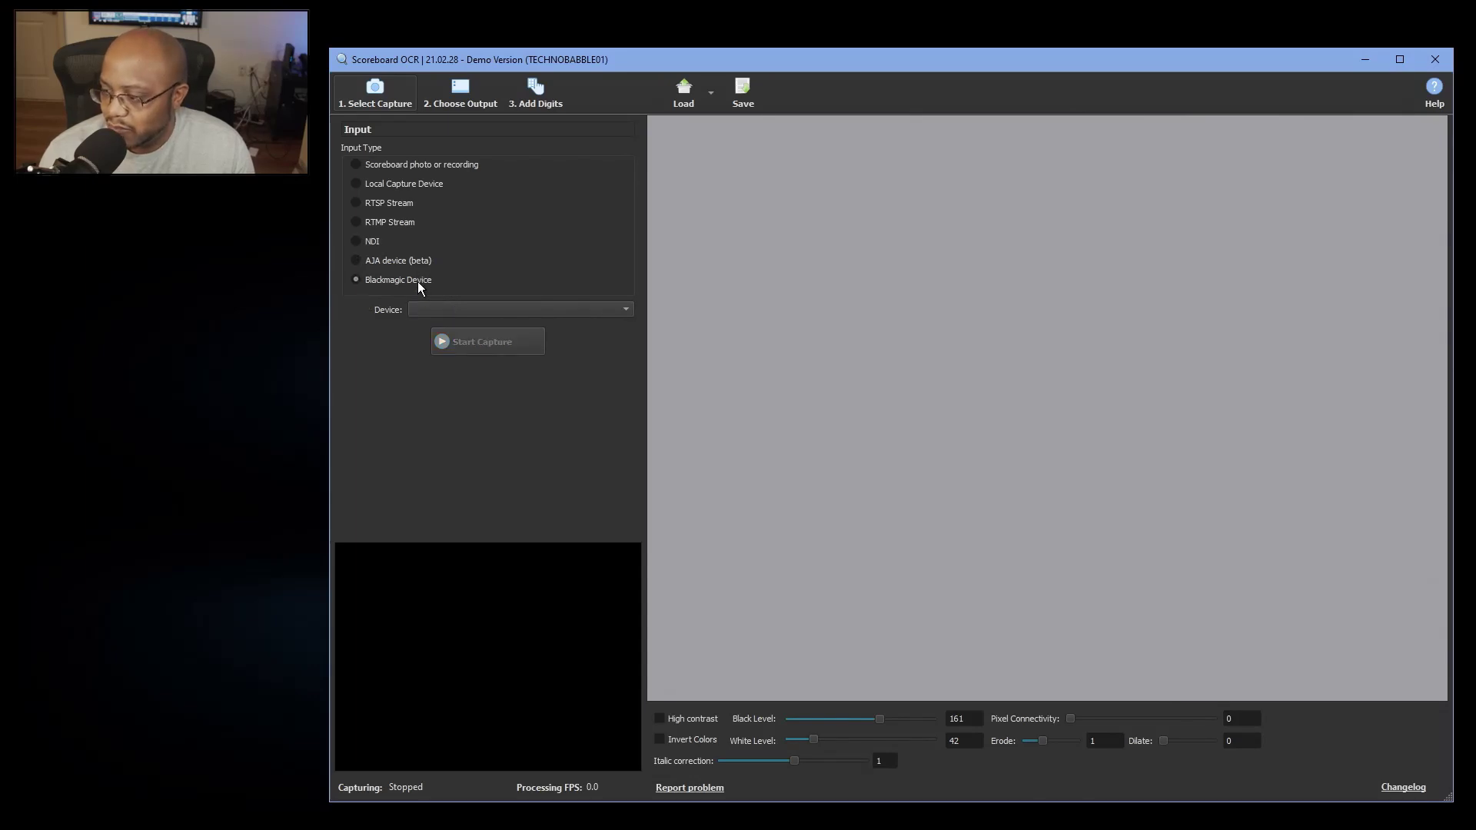
Choose Local Capture Device as the input type, with the UT-VID 00k0437511 device at 1920 x 1080 resolution
{"action": "left_click", "coordinate": [399, 185]}
{"action": "left_click", "coordinate": [459, 306]}
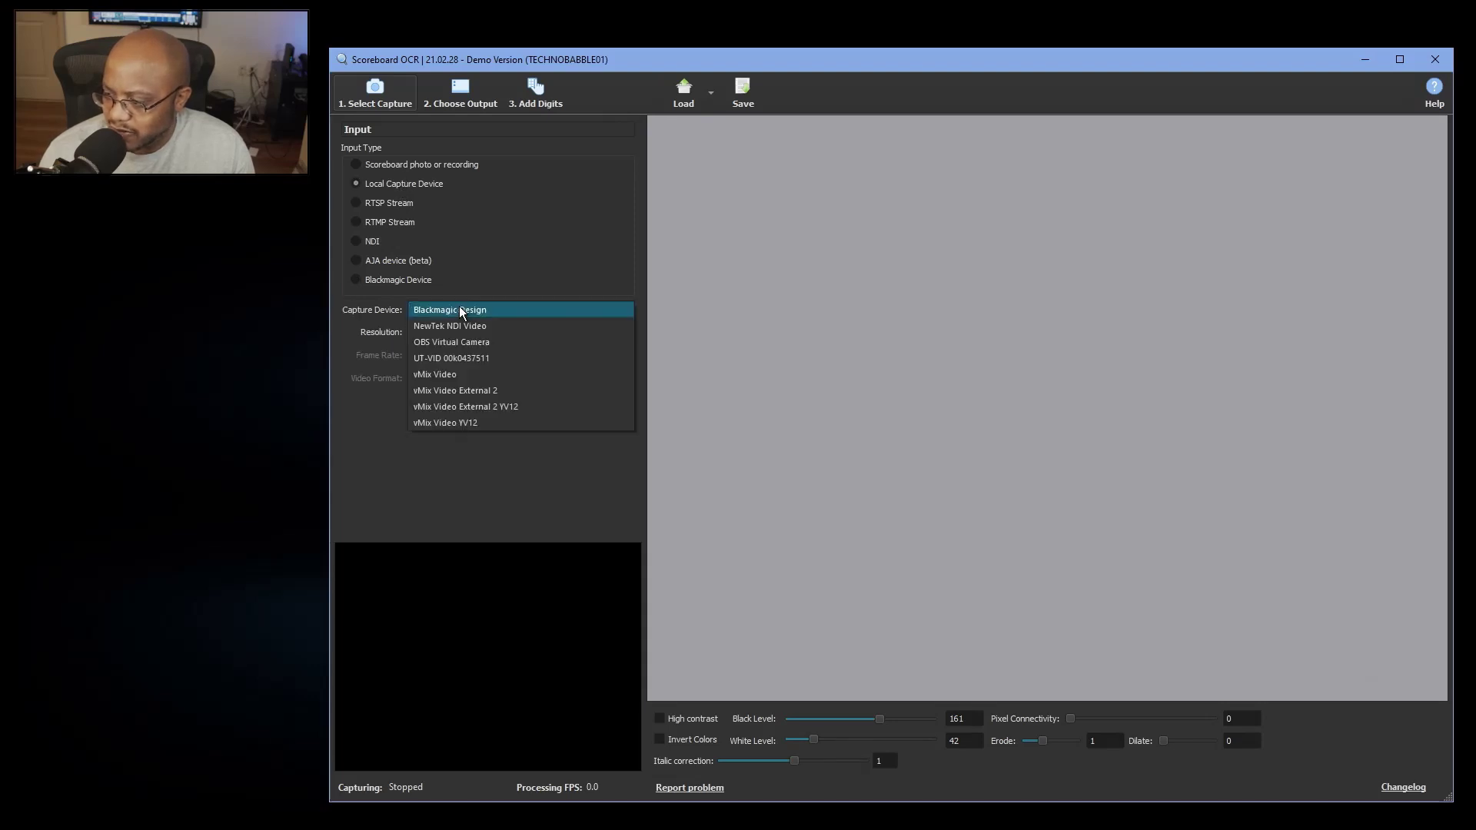
{"action": "left_click", "coordinate": [453, 357]}
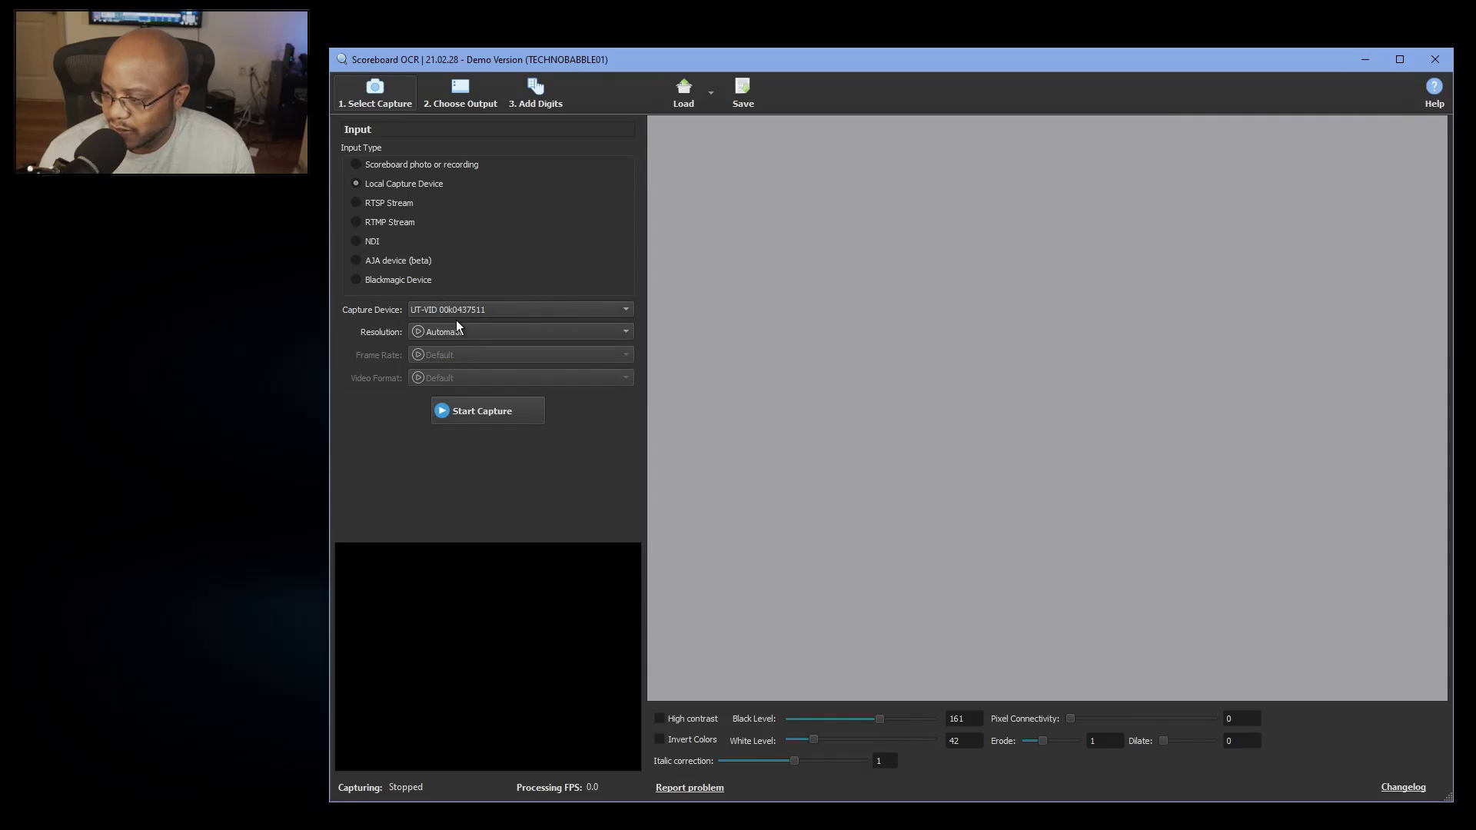
{"action": "left_click", "coordinate": [458, 330]}
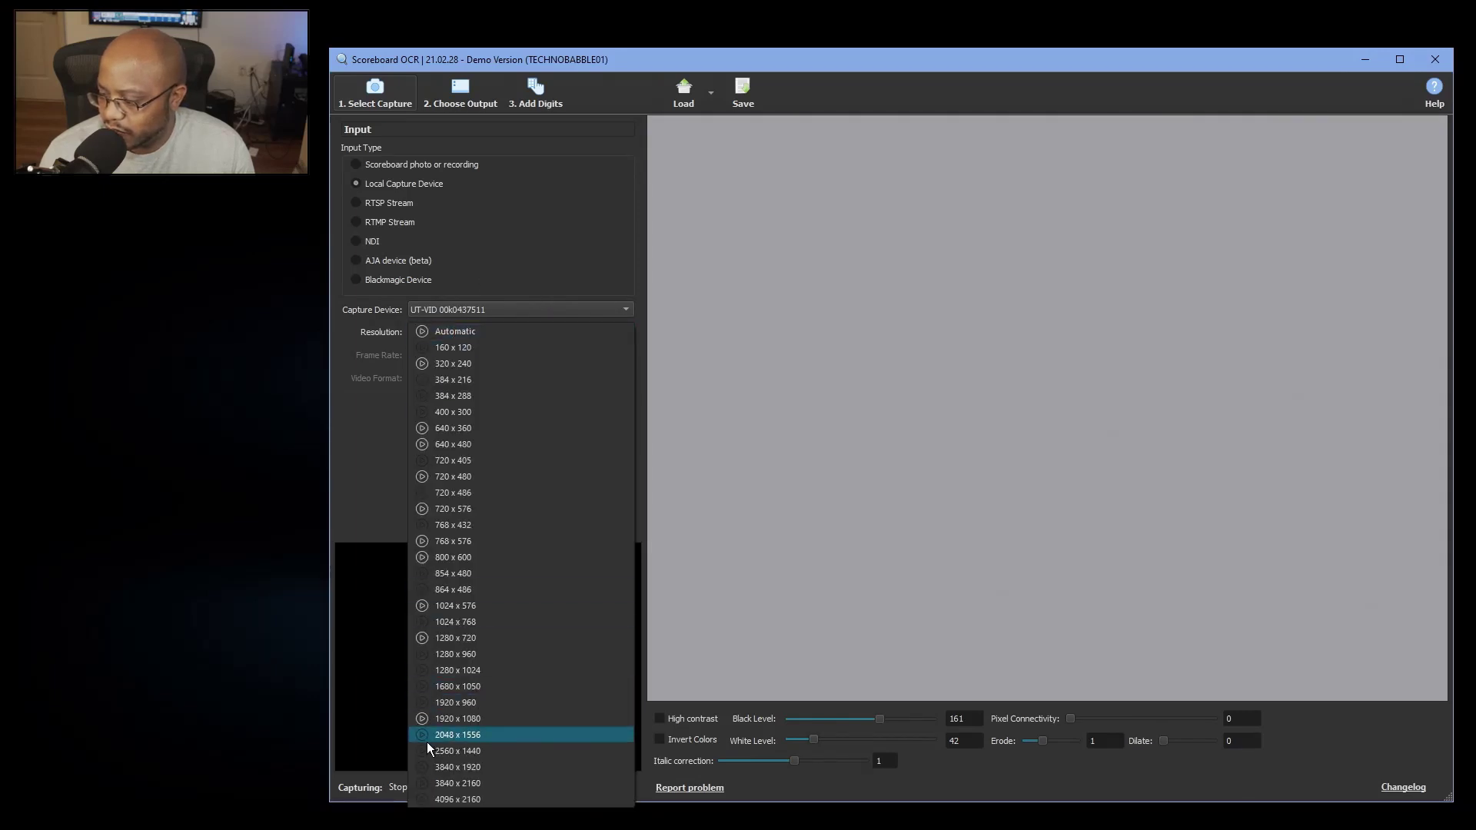
{"action": "left_click", "coordinate": [450, 719]}
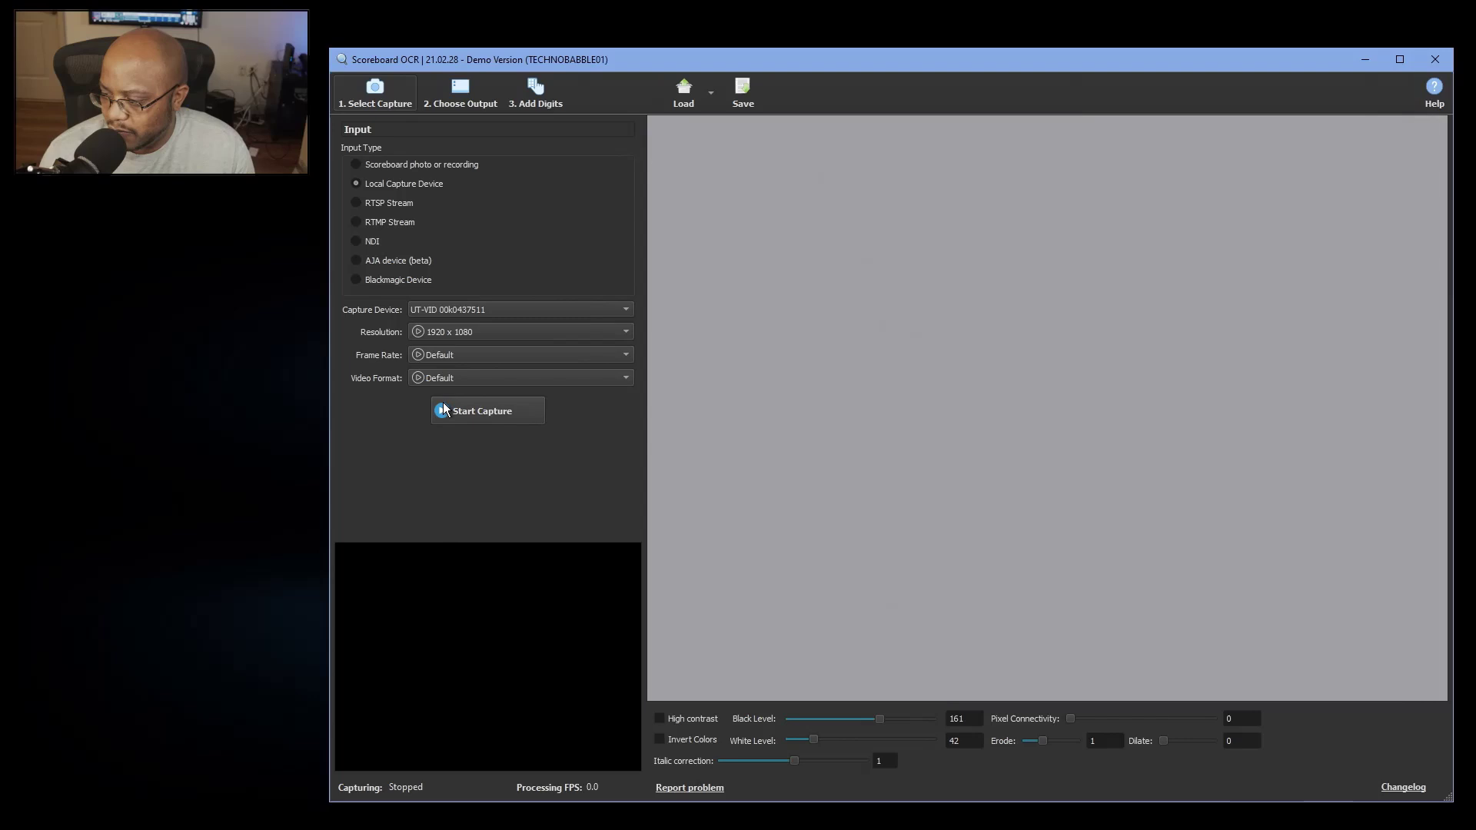
Set the capture frame rate to NTSC 60p and start capturing from the device
{"action": "left_click", "coordinate": [479, 353]}
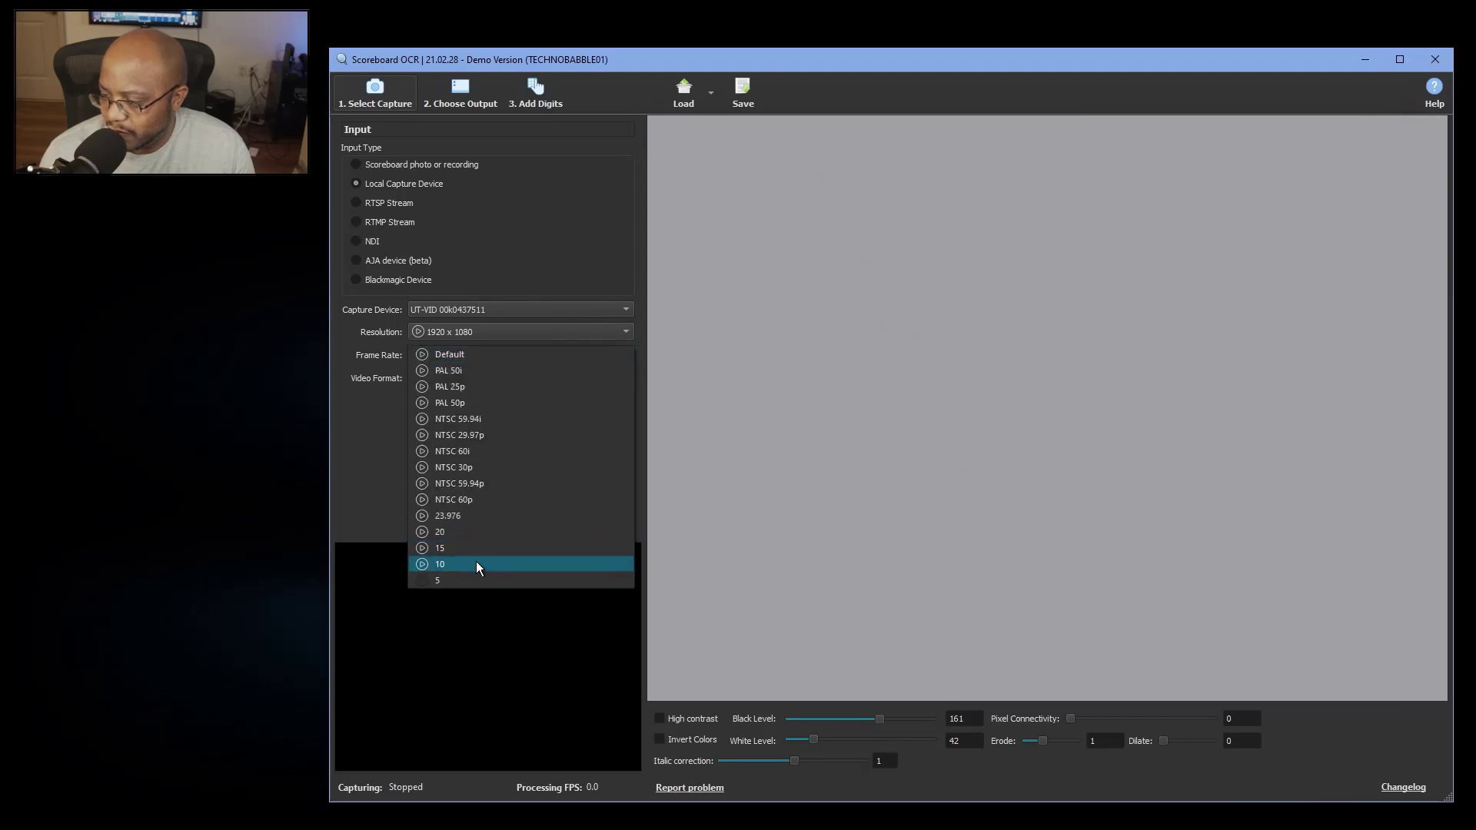
{"action": "left_click", "coordinate": [478, 500]}
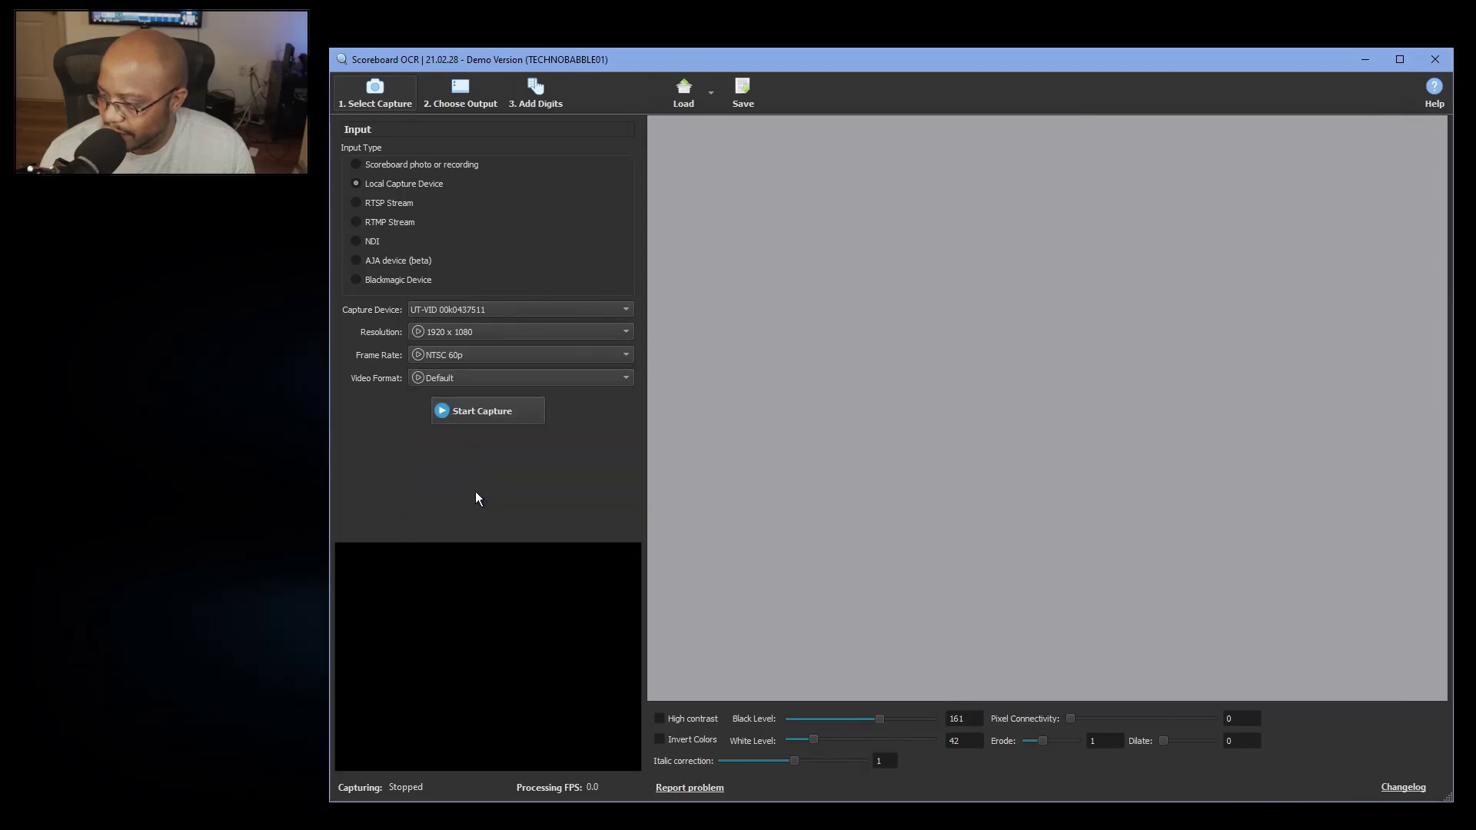
{"action": "left_click", "coordinate": [467, 410]}
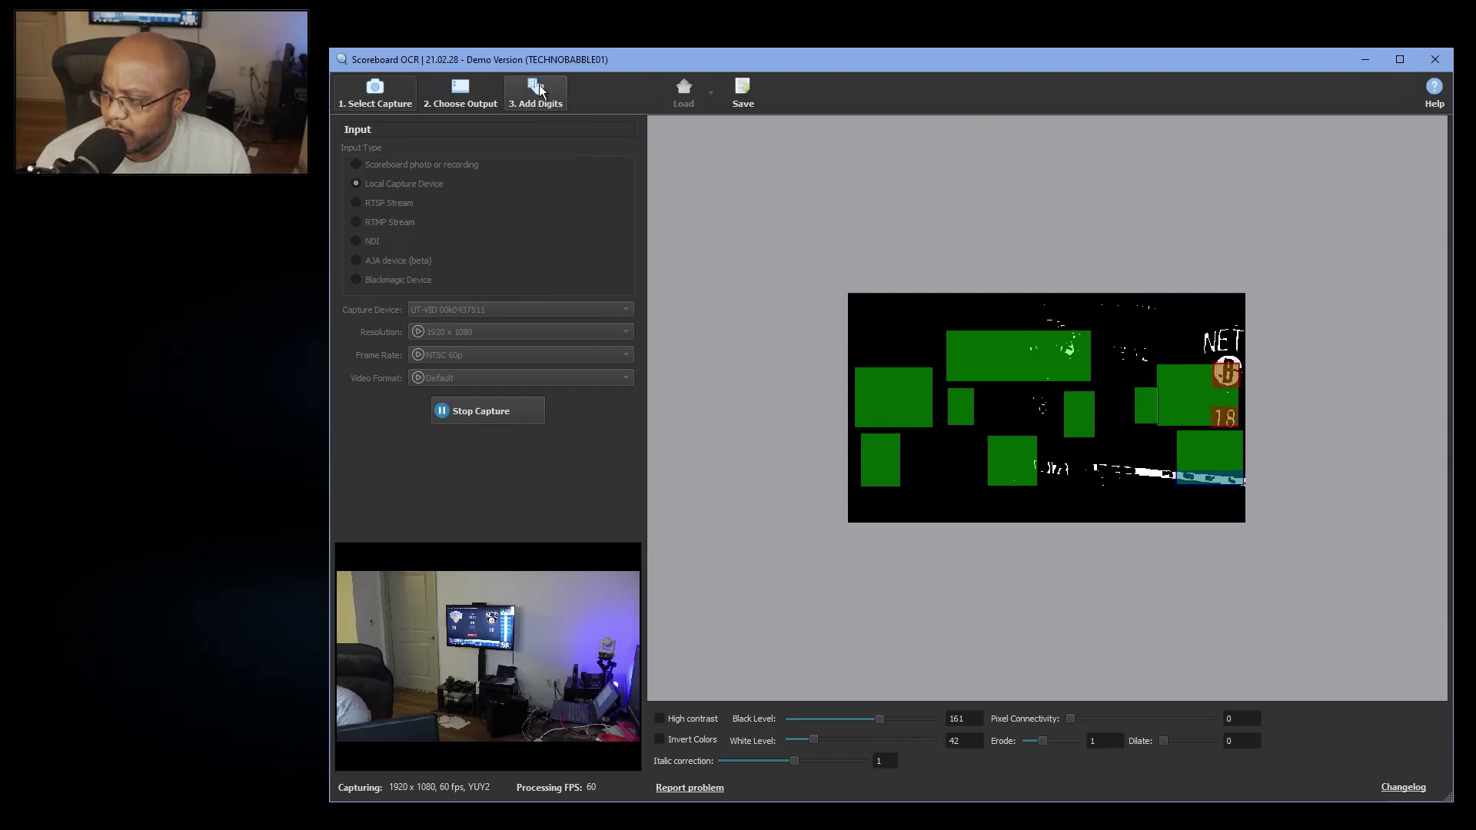
Review the output settings and the available output types, keeping live-score-app selected
{"action": "left_click", "coordinate": [459, 86]}
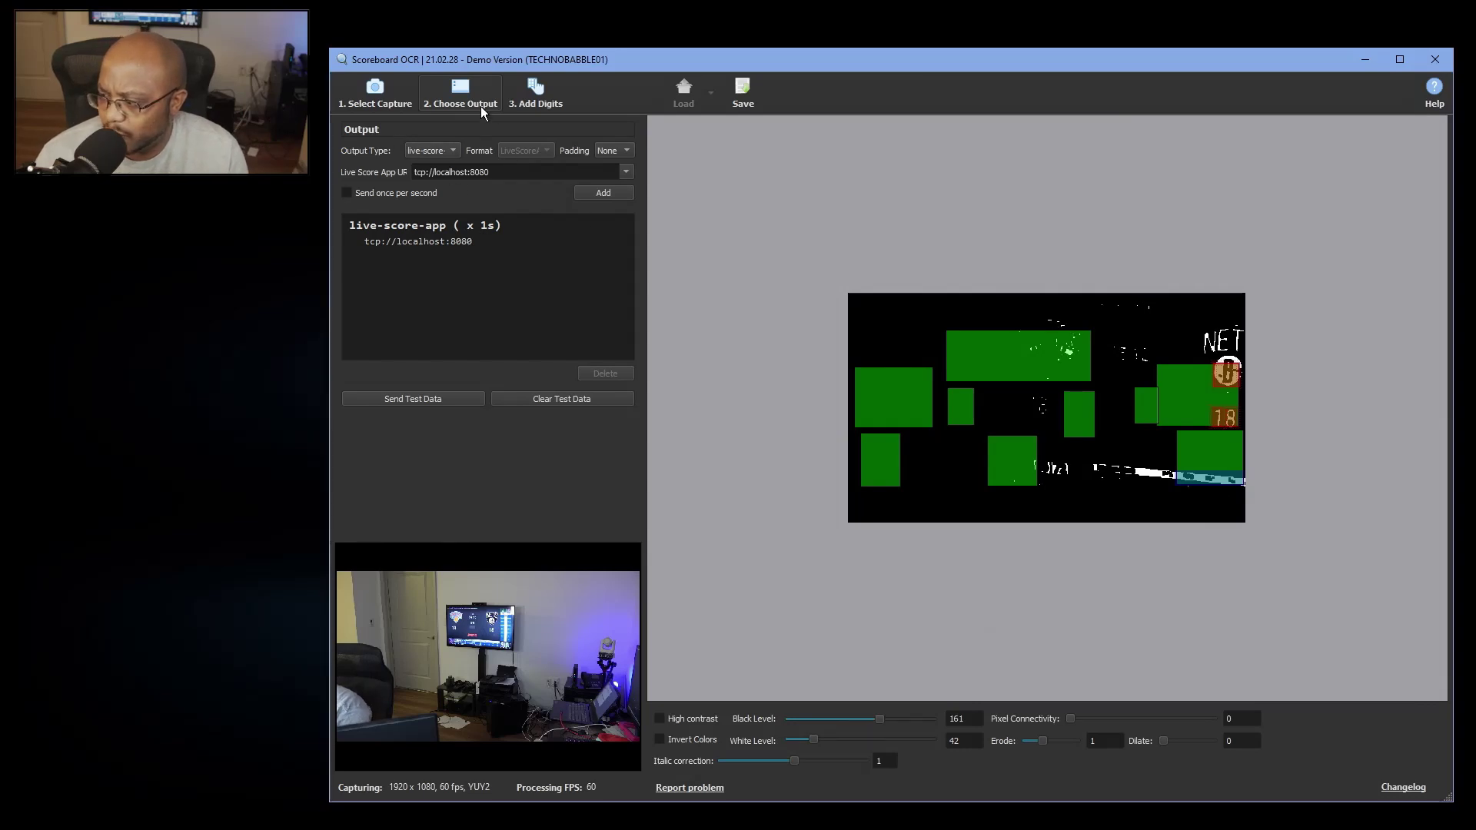
{"action": "left_click", "coordinate": [438, 149]}
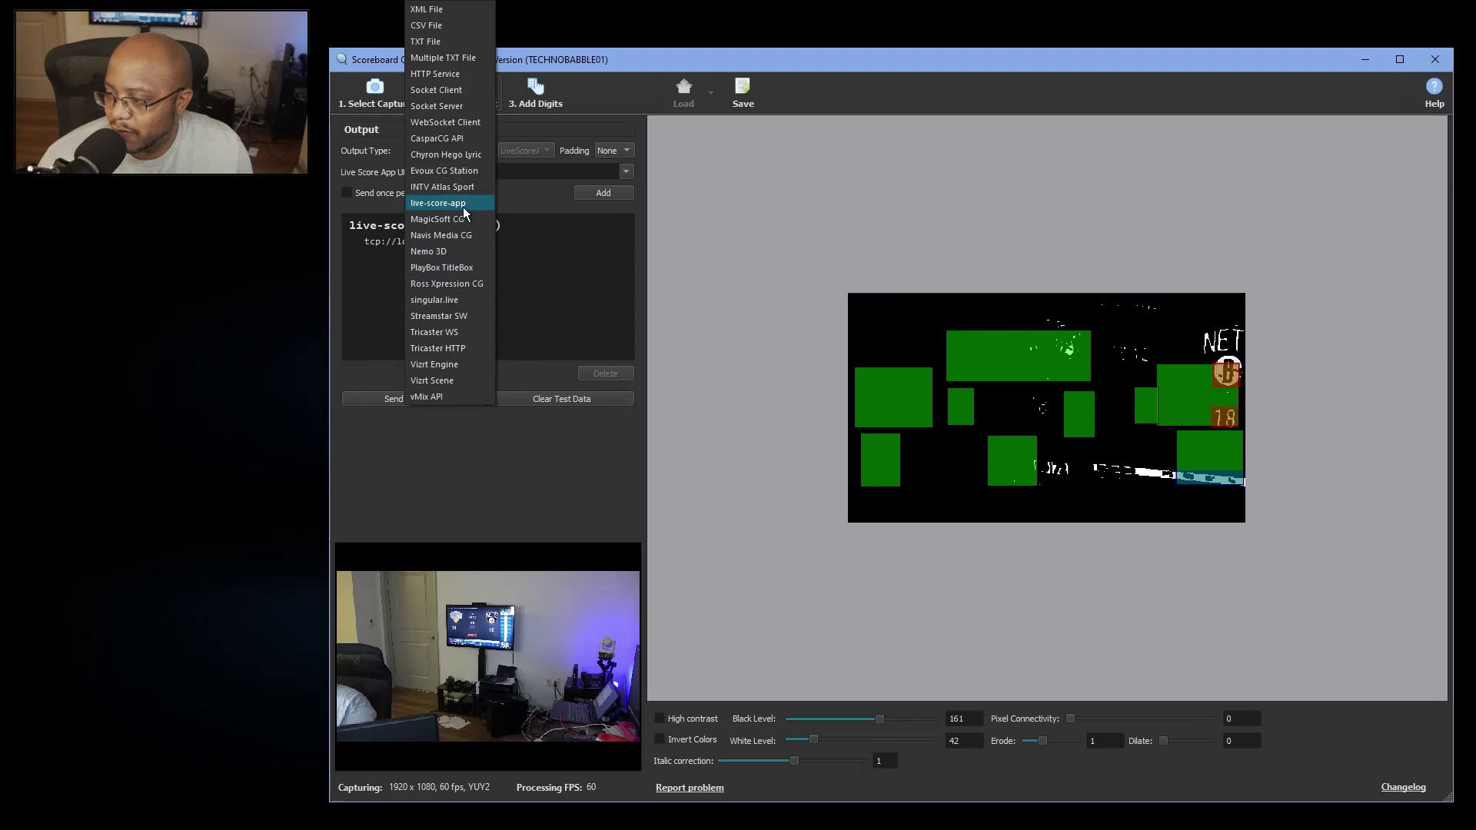
{"action": "left_click", "coordinate": [594, 127]}
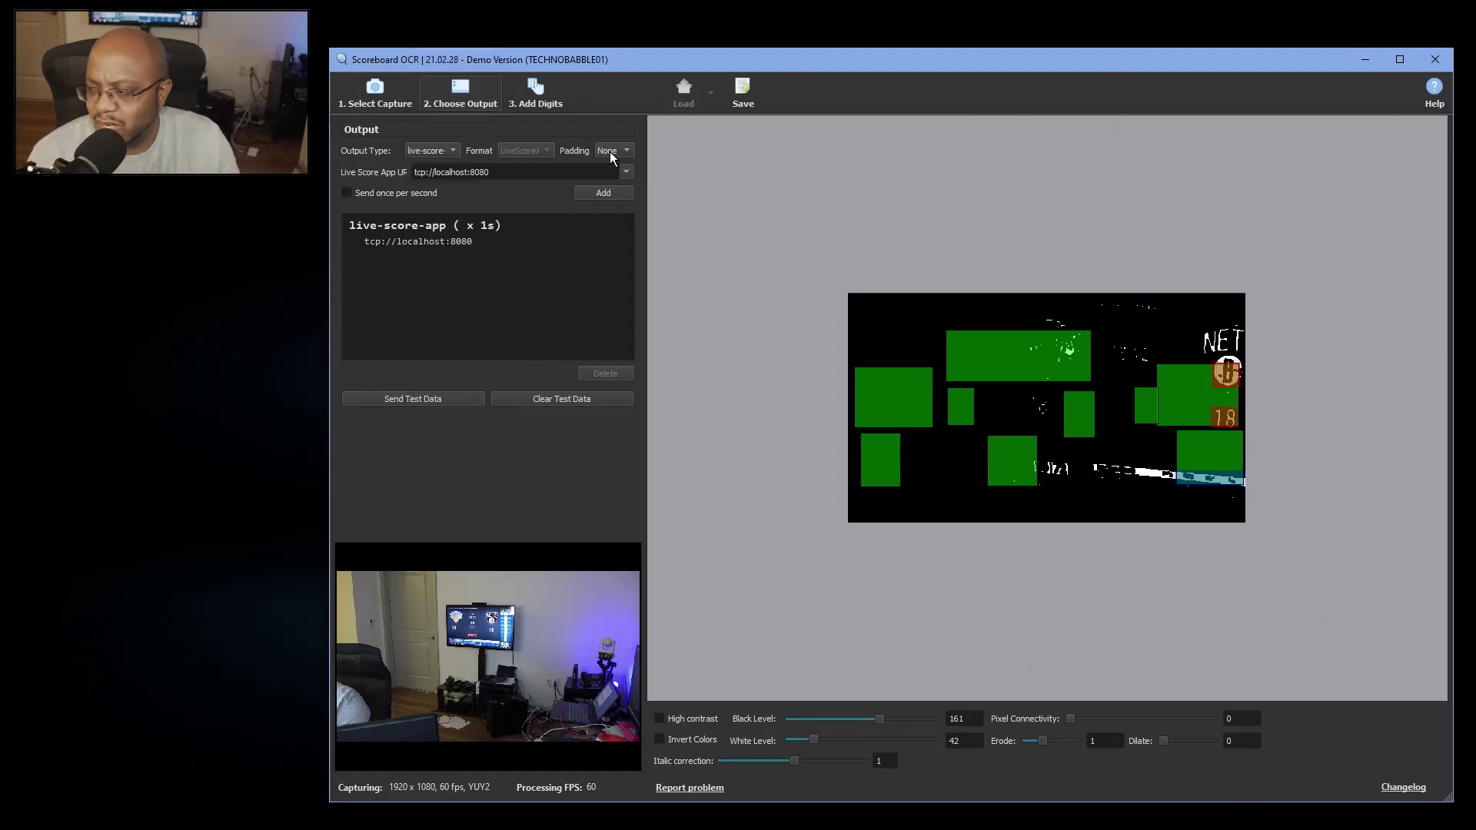
Delete the existing digit fields Downs, GameClock, LOS and Quarter, confirming each removal
{"action": "left_click", "coordinate": [564, 96]}
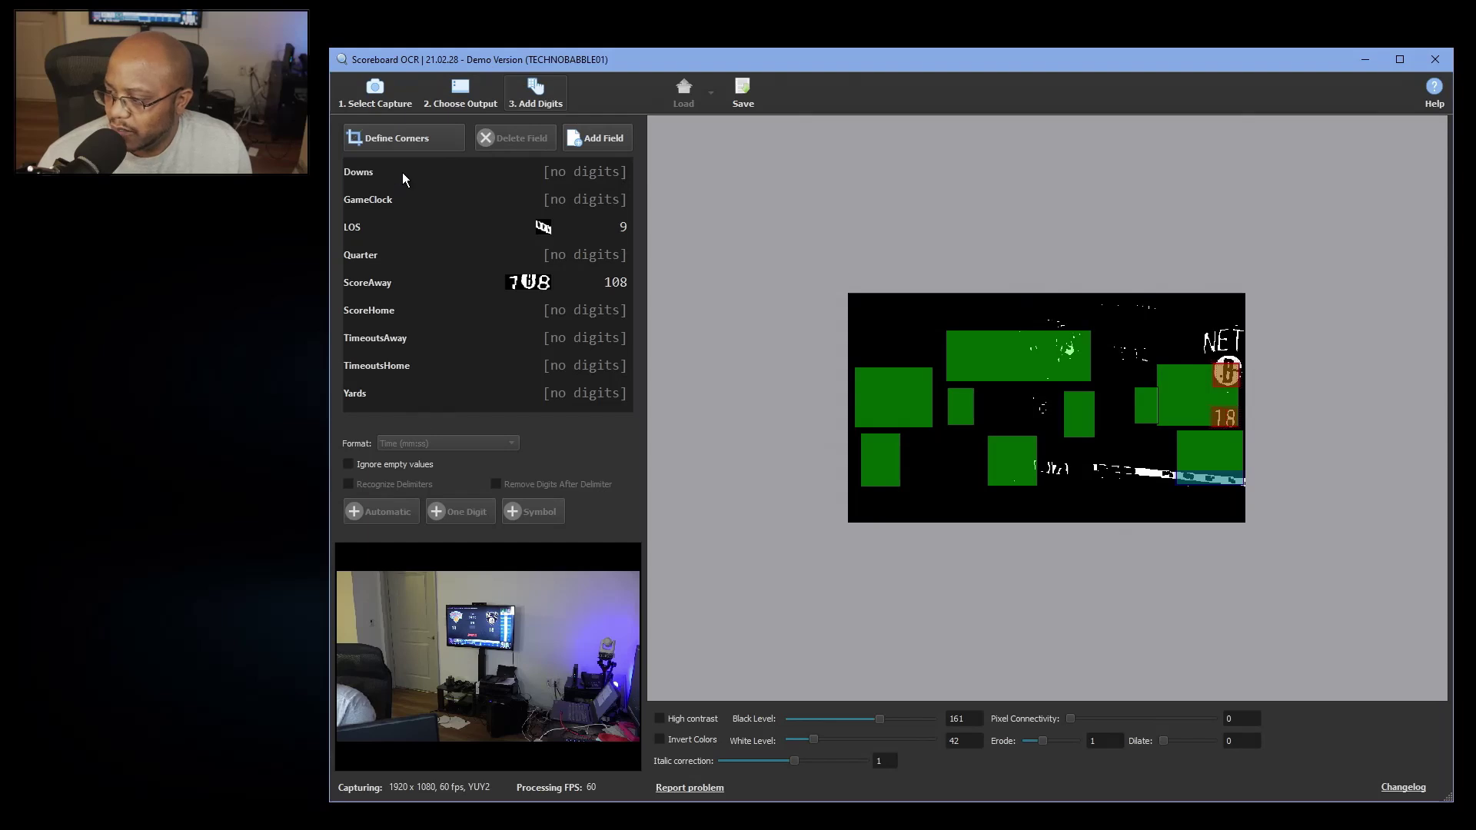
{"action": "left_click", "coordinate": [403, 173]}
{"action": "left_click", "coordinate": [503, 138]}
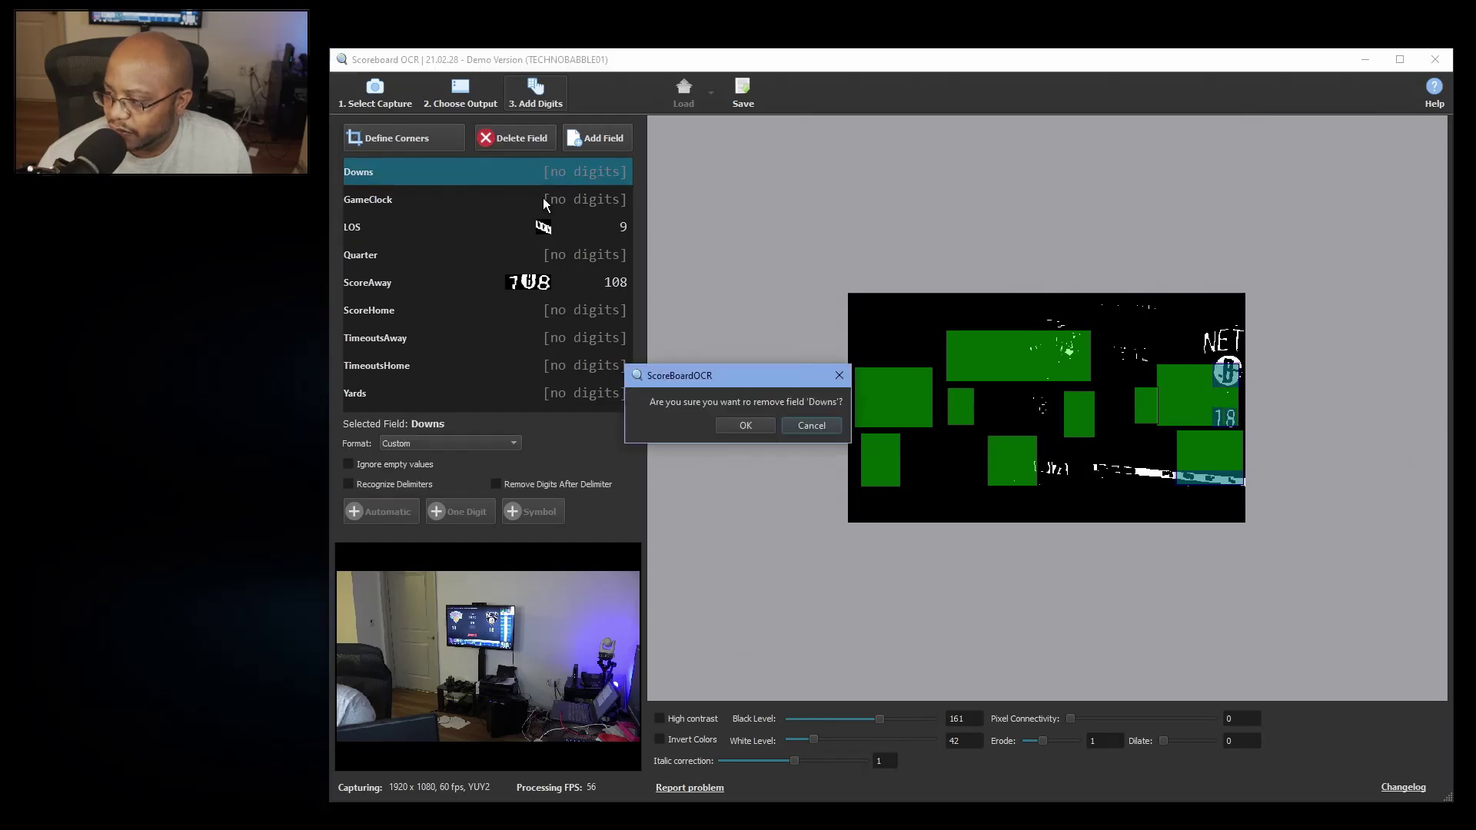
{"action": "left_click", "coordinate": [736, 427]}
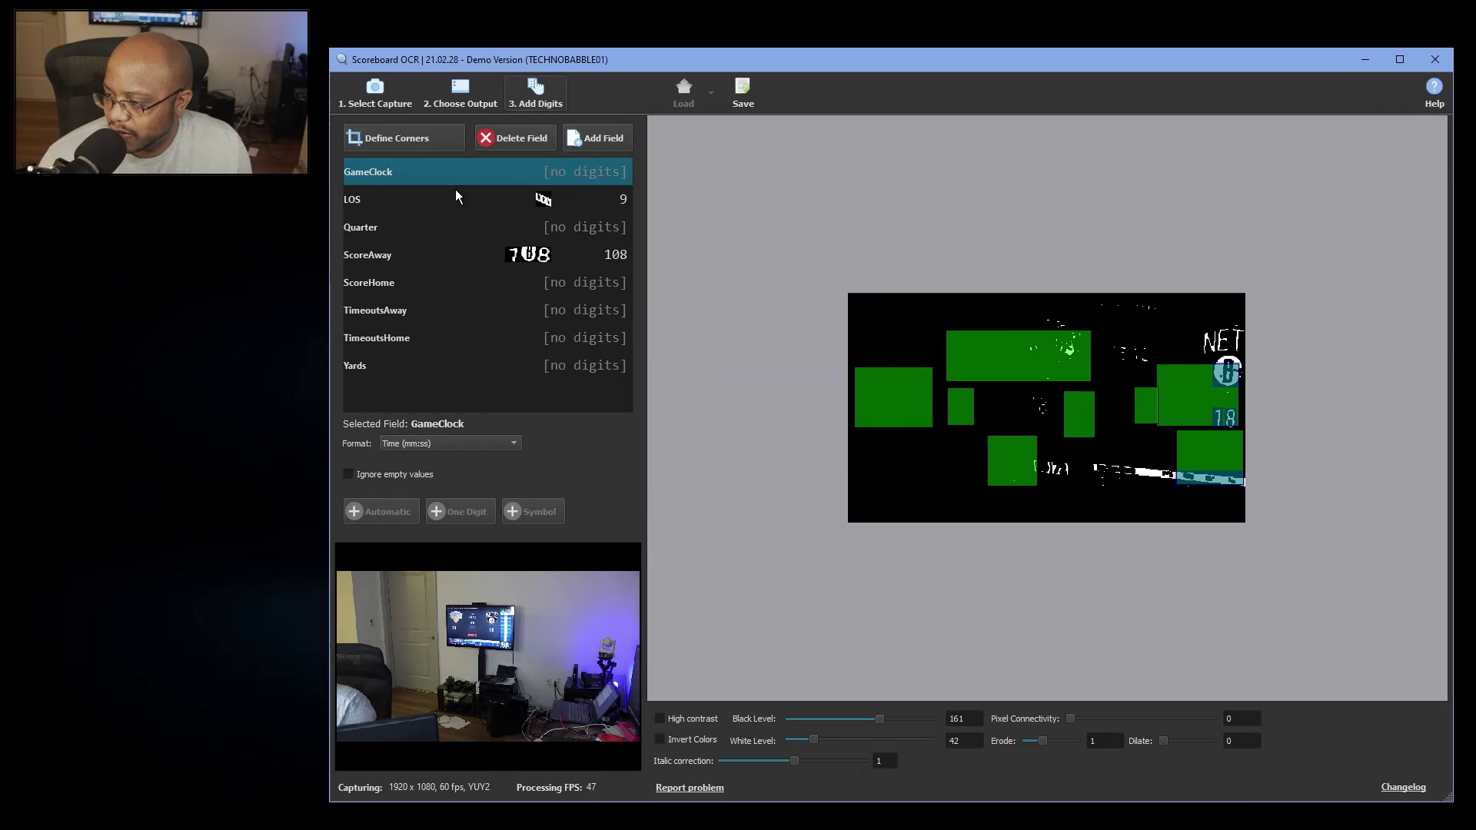
{"action": "left_click", "coordinate": [503, 138]}
{"action": "left_click", "coordinate": [738, 427]}
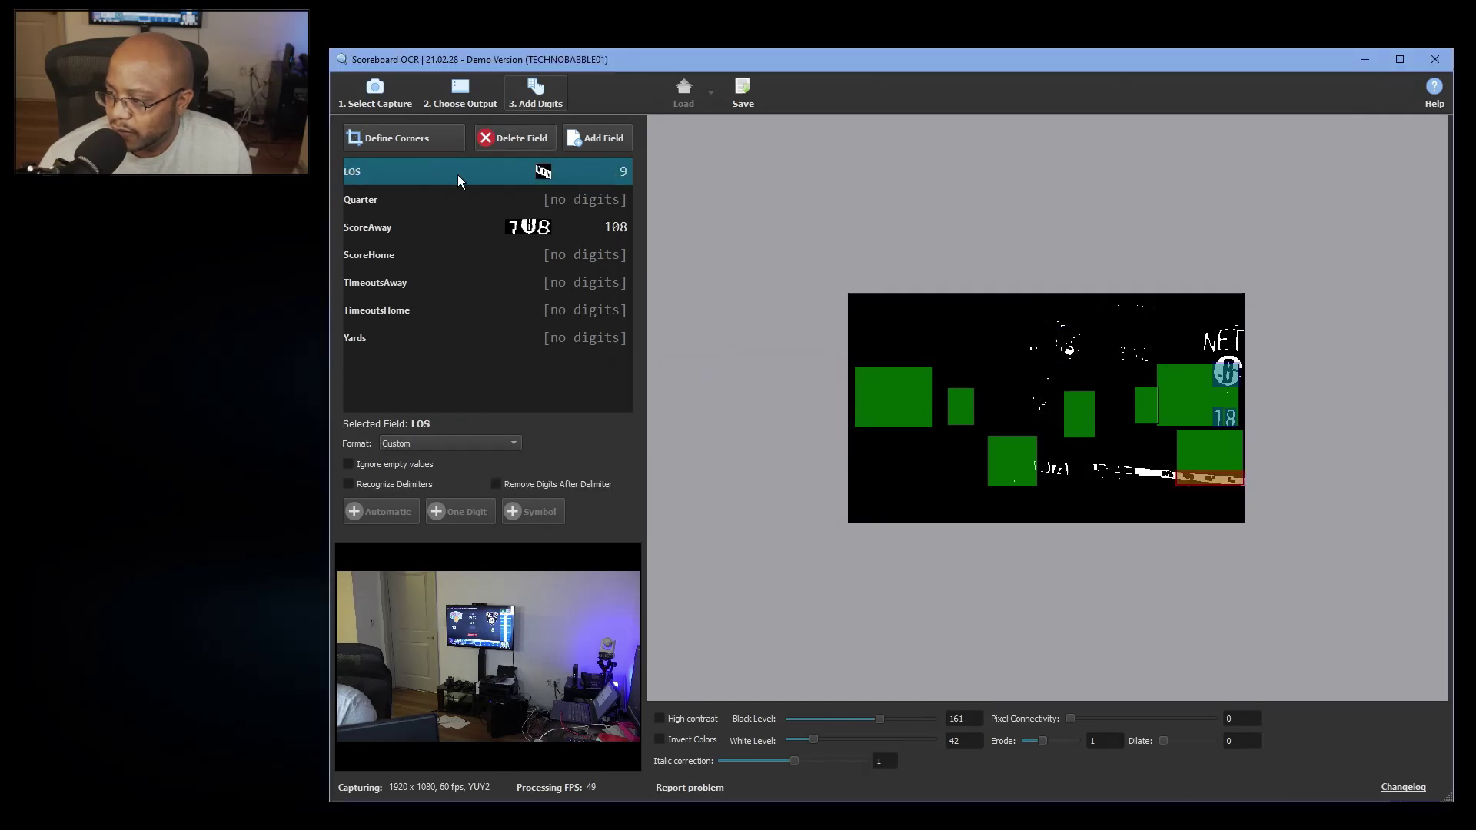
{"action": "left_click", "coordinate": [510, 139]}
{"action": "left_click", "coordinate": [736, 425]}
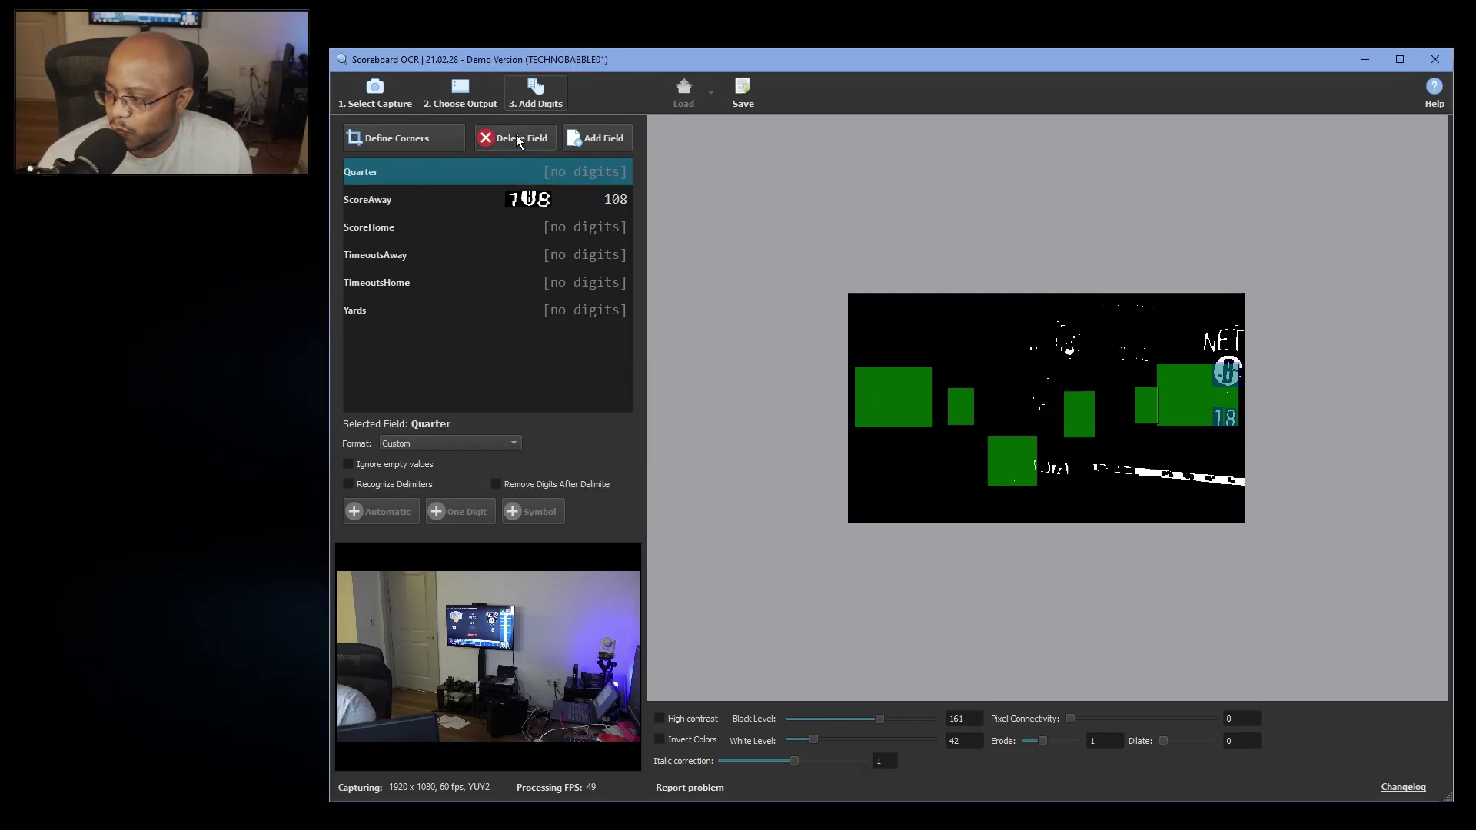
{"action": "left_click", "coordinate": [518, 140]}
{"action": "left_click", "coordinate": [725, 424]}
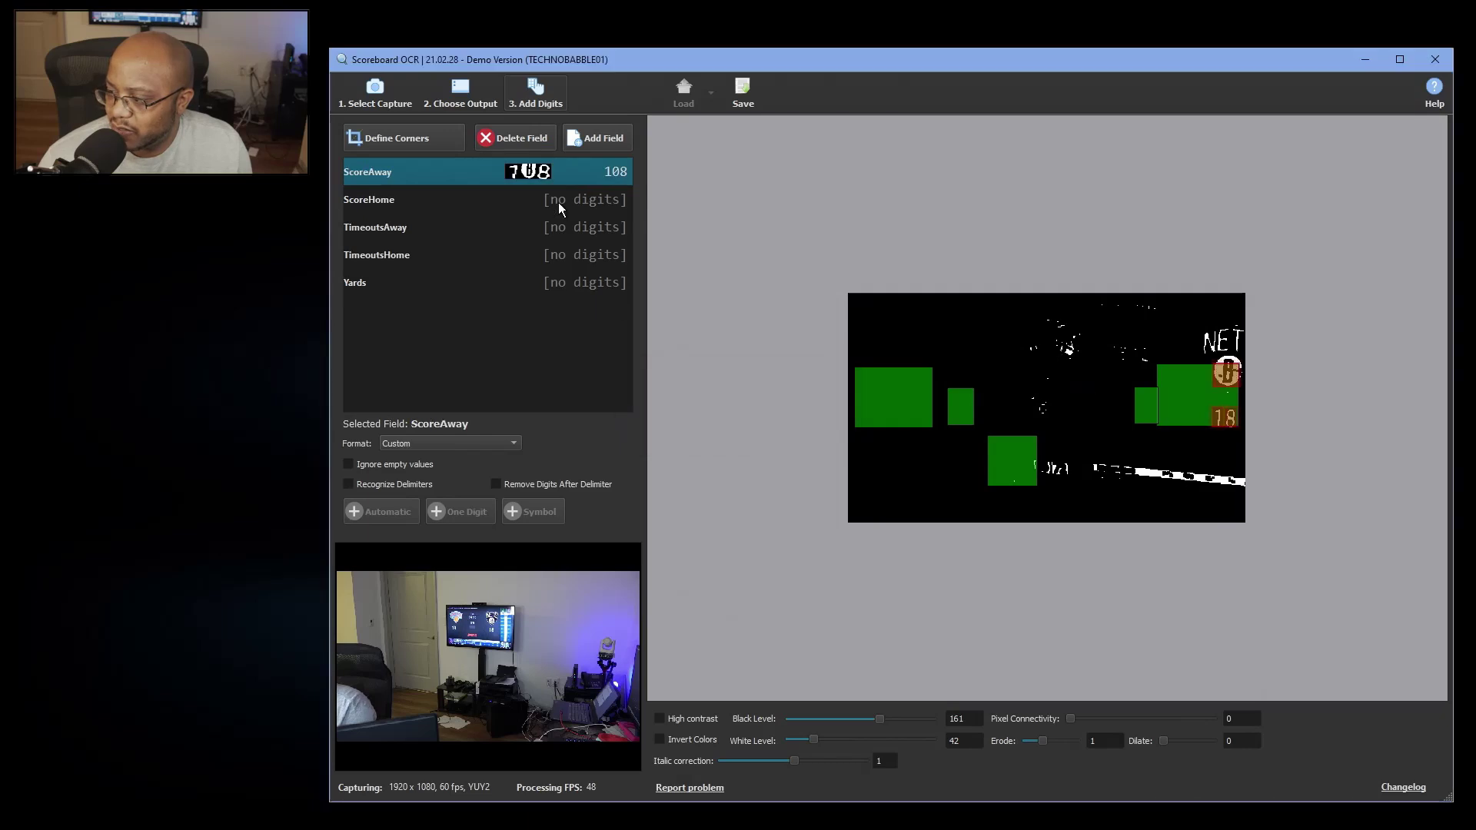
Delete the remaining digit fields ScoreAway, ScoreHome, TimeoutsAway, TimeoutsHome and Yards, confirming each removal
{"action": "left_click", "coordinate": [523, 135]}
{"action": "left_click", "coordinate": [741, 429]}
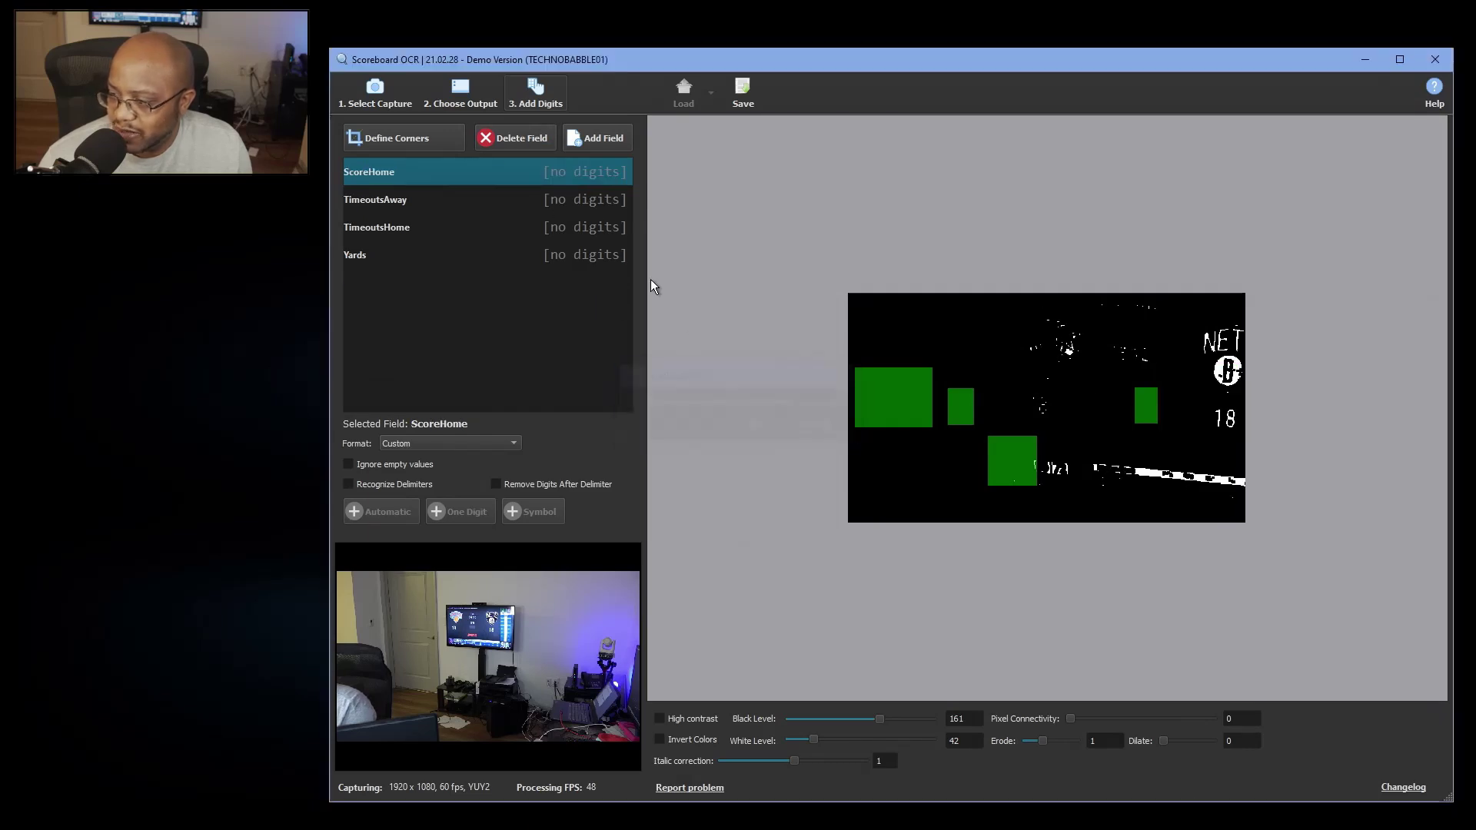
{"action": "left_click", "coordinate": [511, 138]}
{"action": "left_click", "coordinate": [766, 427]}
{"action": "left_click", "coordinate": [514, 146]}
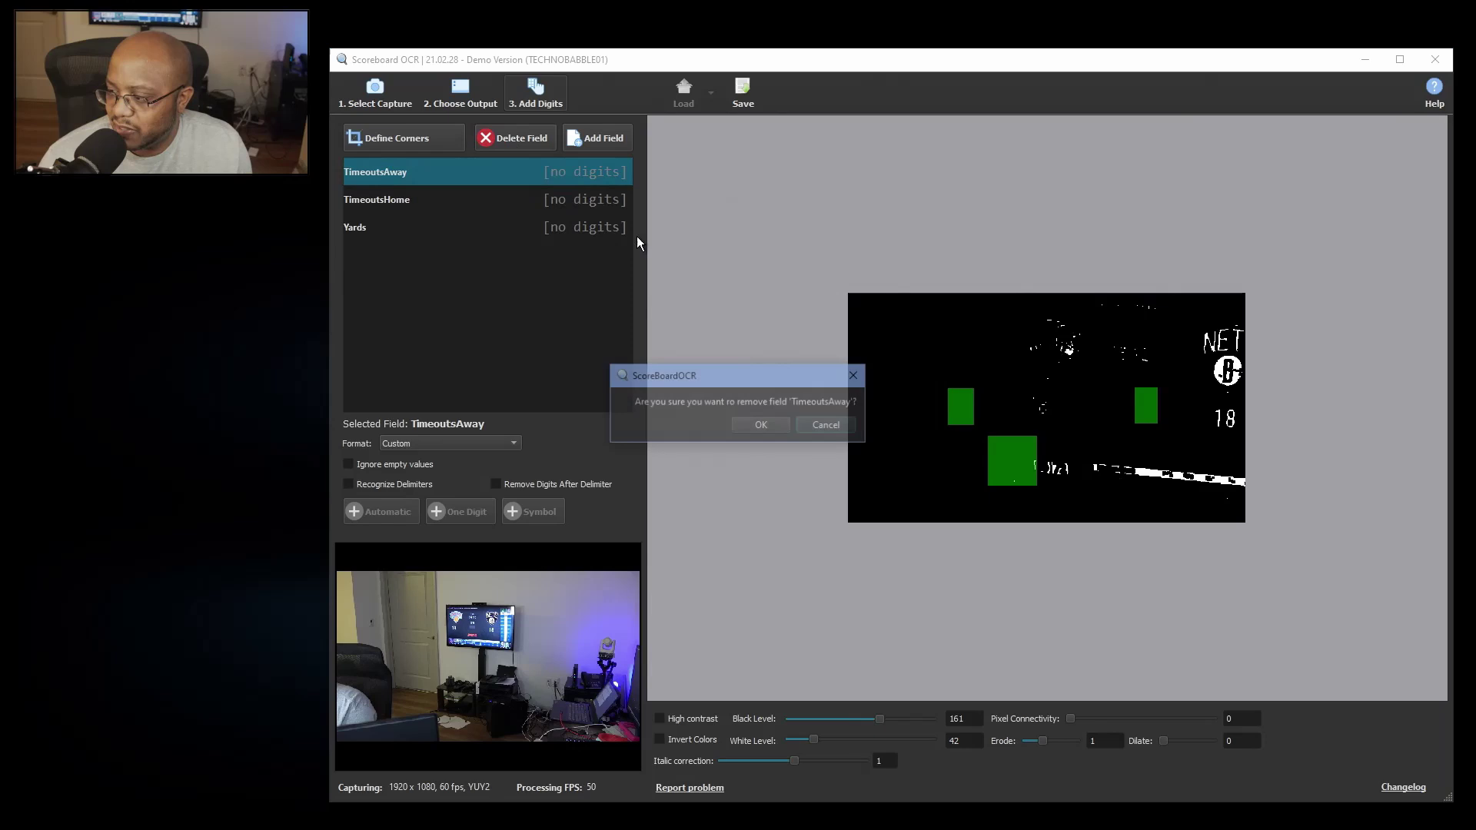
{"action": "left_click", "coordinate": [760, 425]}
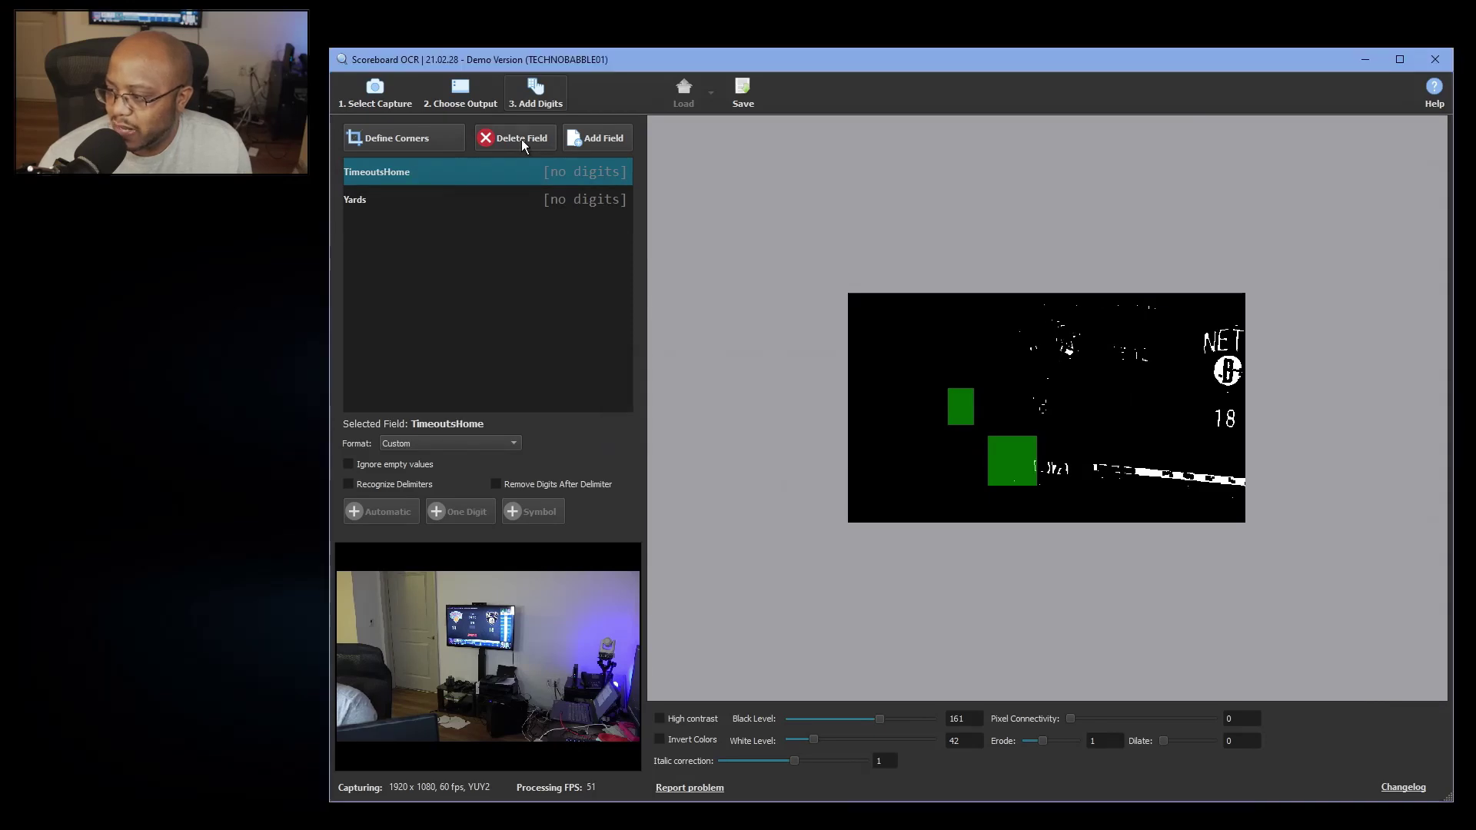
{"action": "left_click", "coordinate": [521, 140]}
{"action": "left_click", "coordinate": [752, 426]}
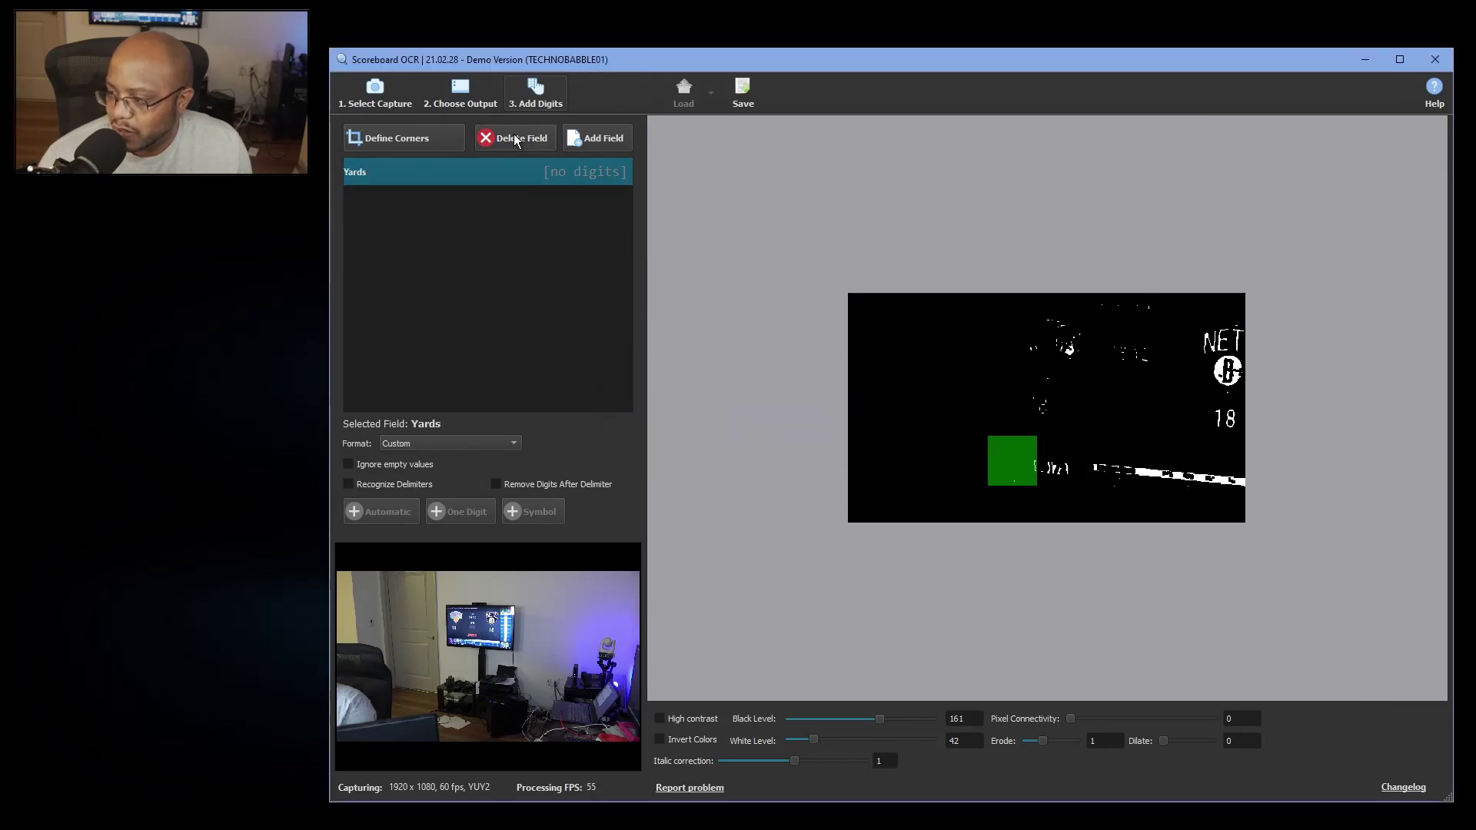
{"action": "left_click", "coordinate": [516, 139]}
{"action": "left_click", "coordinate": [744, 426]}
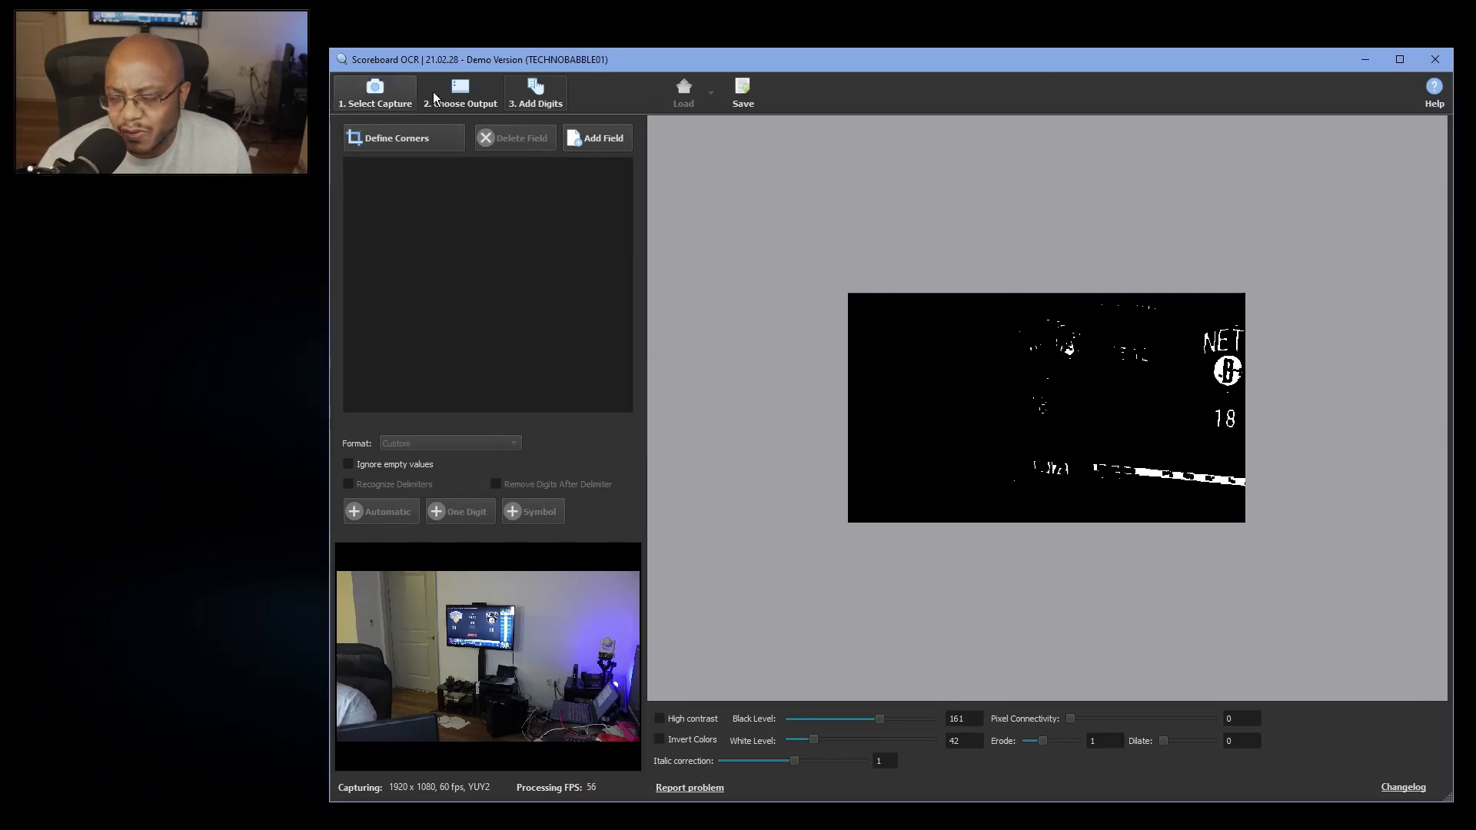
Clear the previous corner points and define new corners around the TV's main scoreboard area, excluding the side statistics and lower ticker
{"action": "left_click", "coordinate": [429, 140]}
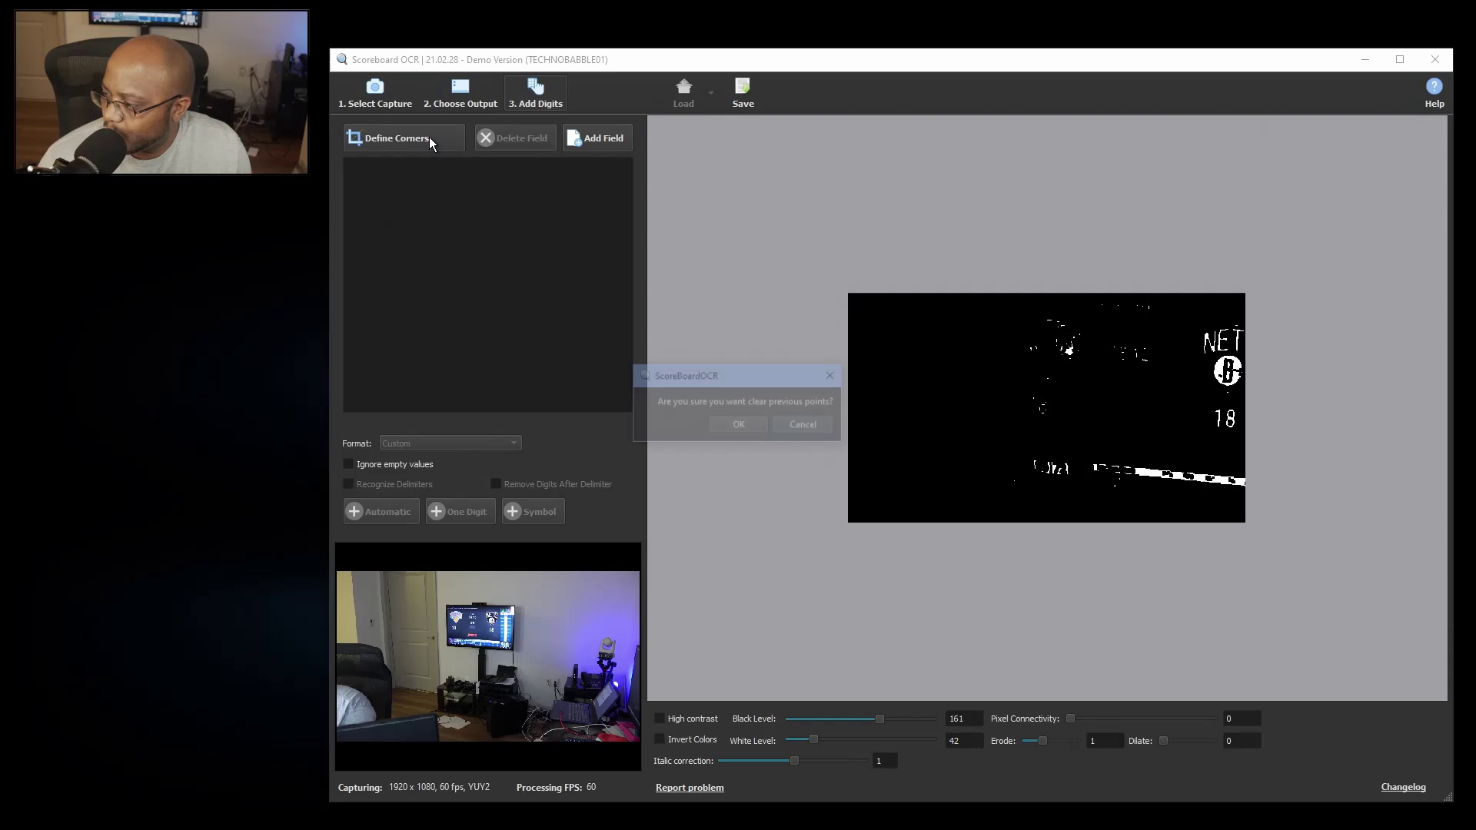
{"action": "left_click", "coordinate": [738, 424]}
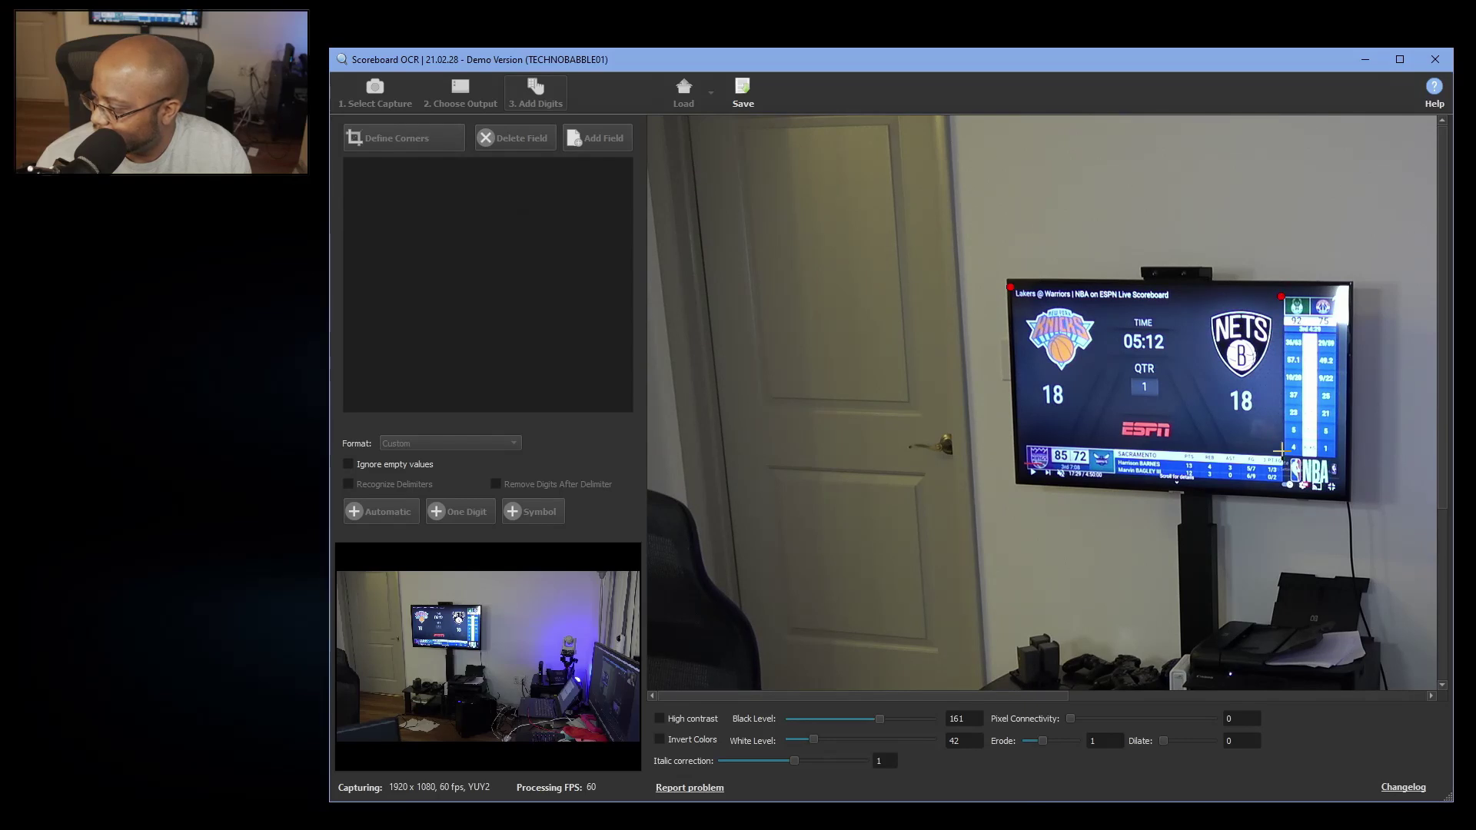
{"action": "left_click", "coordinate": [1026, 450]}
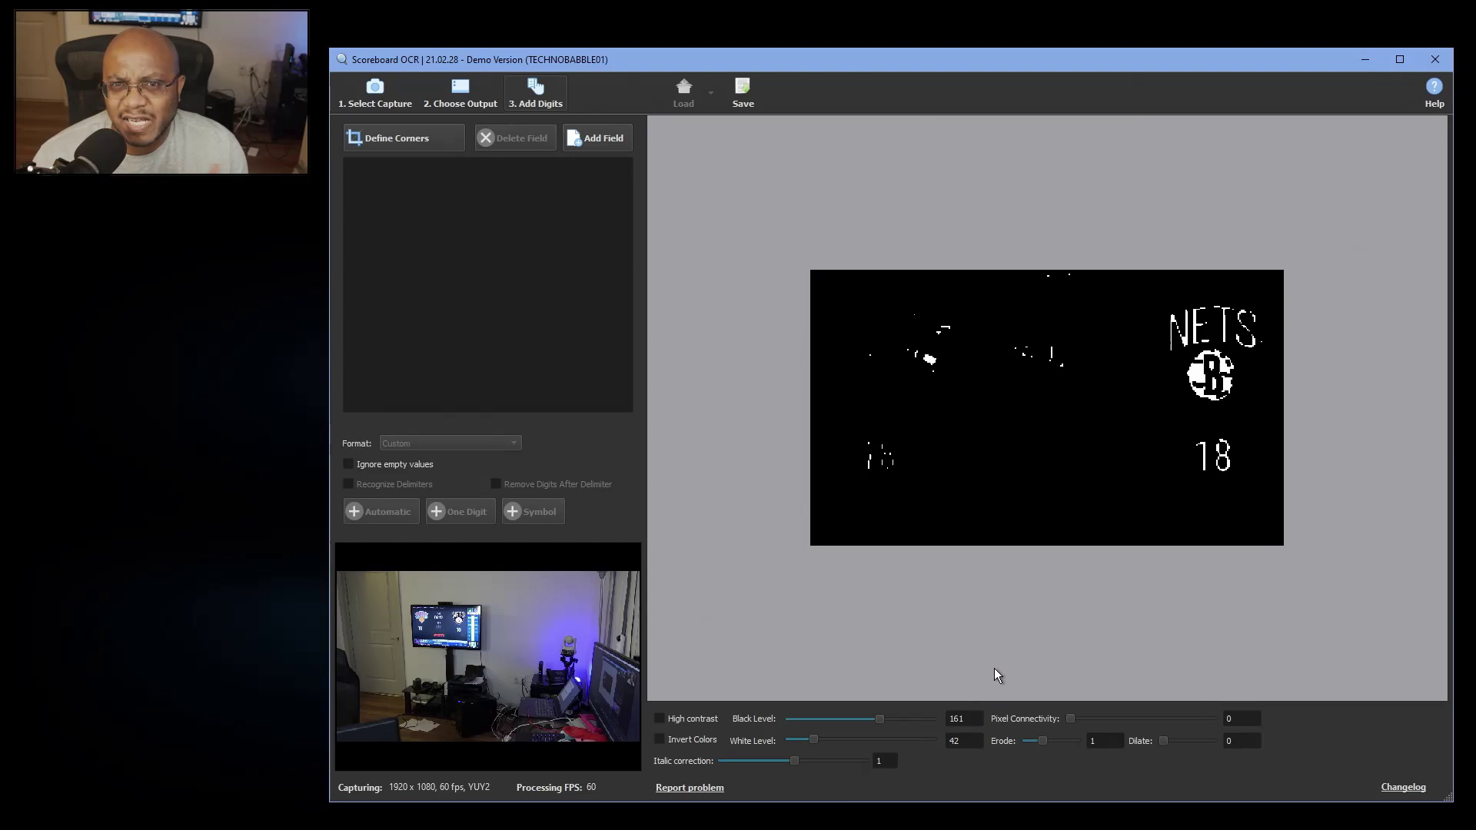
Set the black level to 81, white level to 0 and erode to 0, trying inverted colors and high contrast but leaving both off
{"action": "left_click", "coordinate": [661, 740]}
{"action": "left_click", "coordinate": [661, 740]}
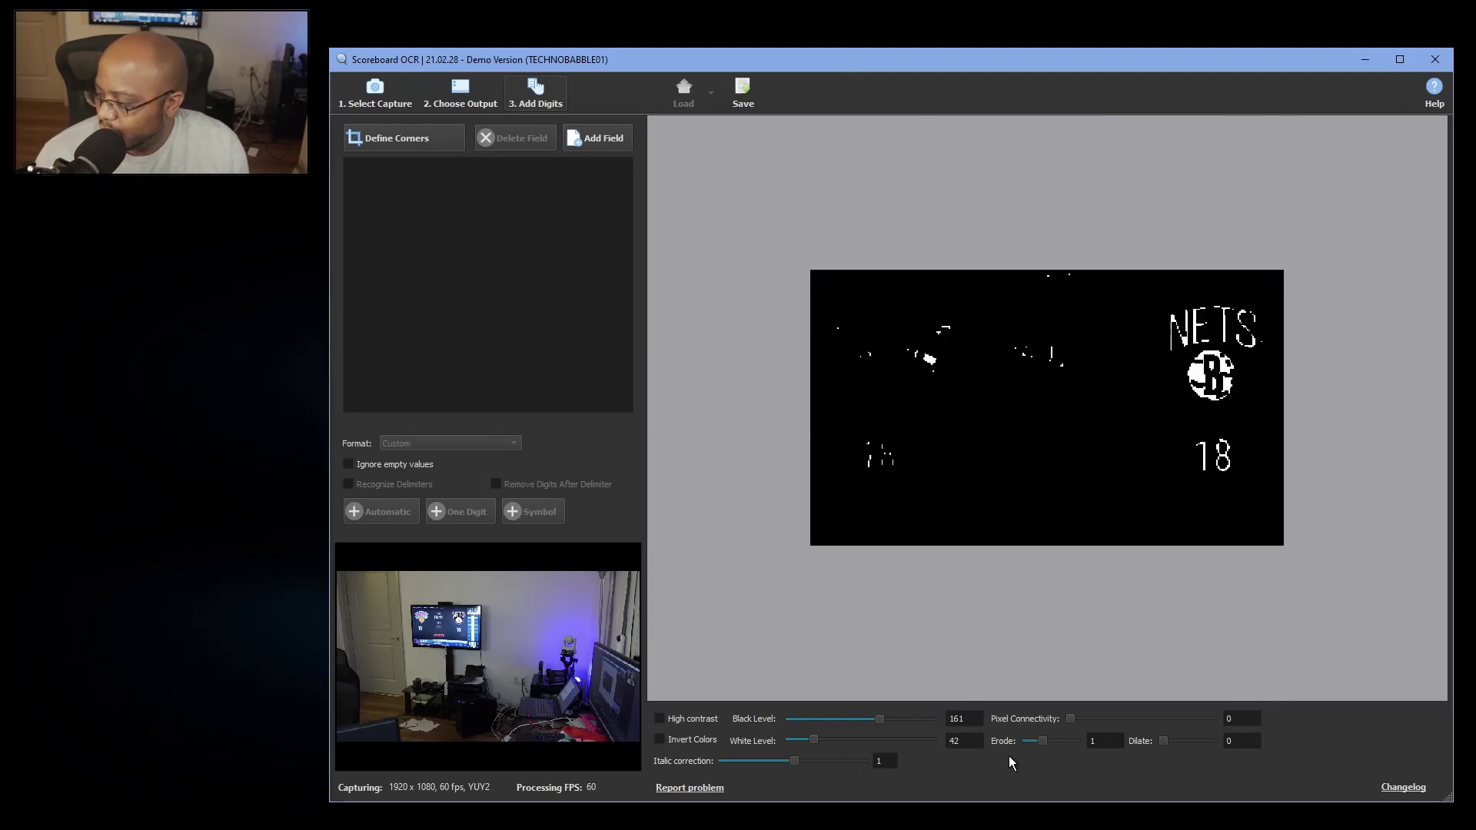
{"action": "left_click_drag", "start_coordinate": [880, 718], "coordinate": [837, 725]}
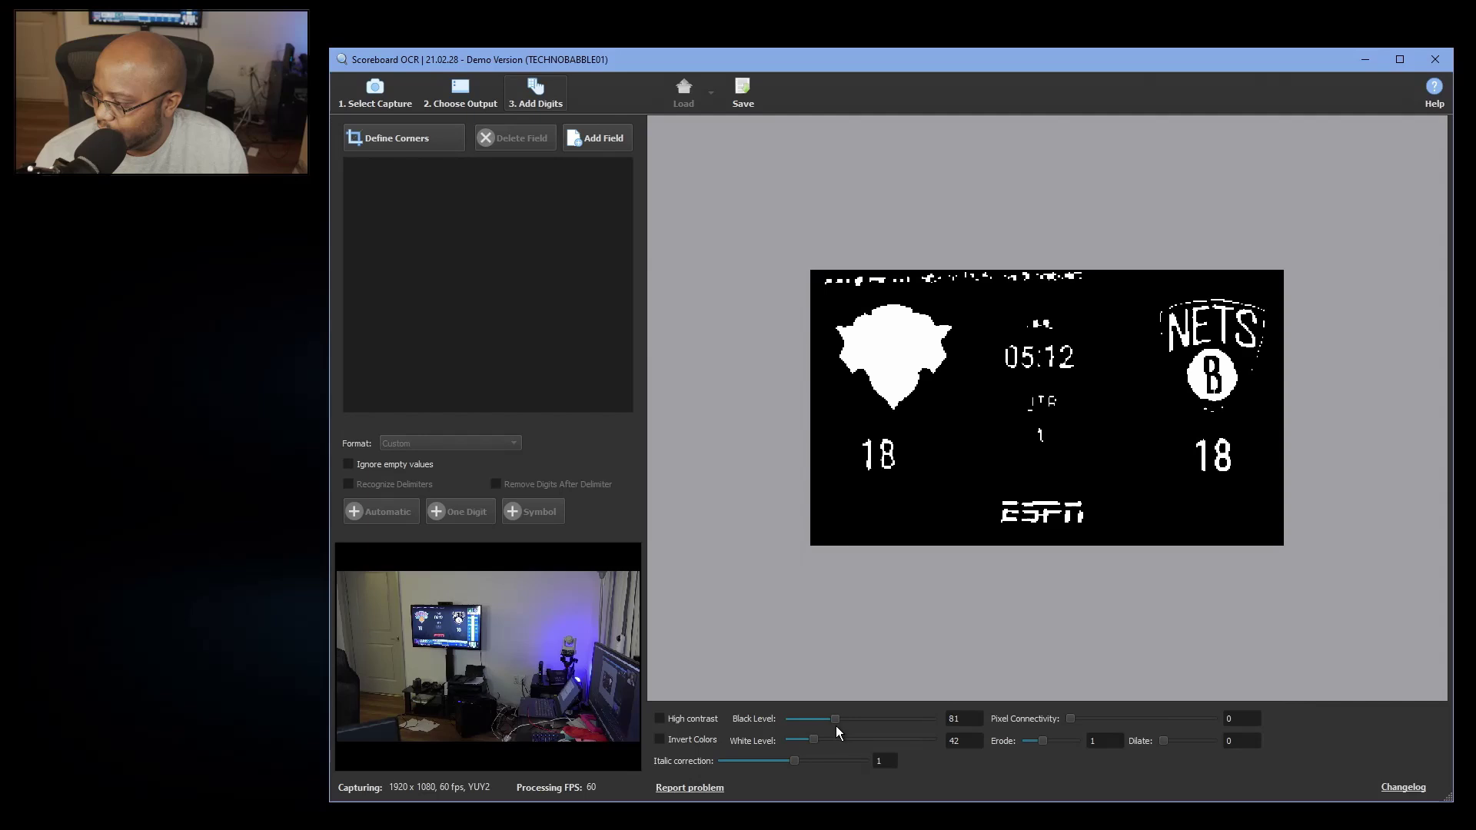
{"action": "left_click", "coordinate": [662, 718]}
{"action": "left_click", "coordinate": [661, 718]}
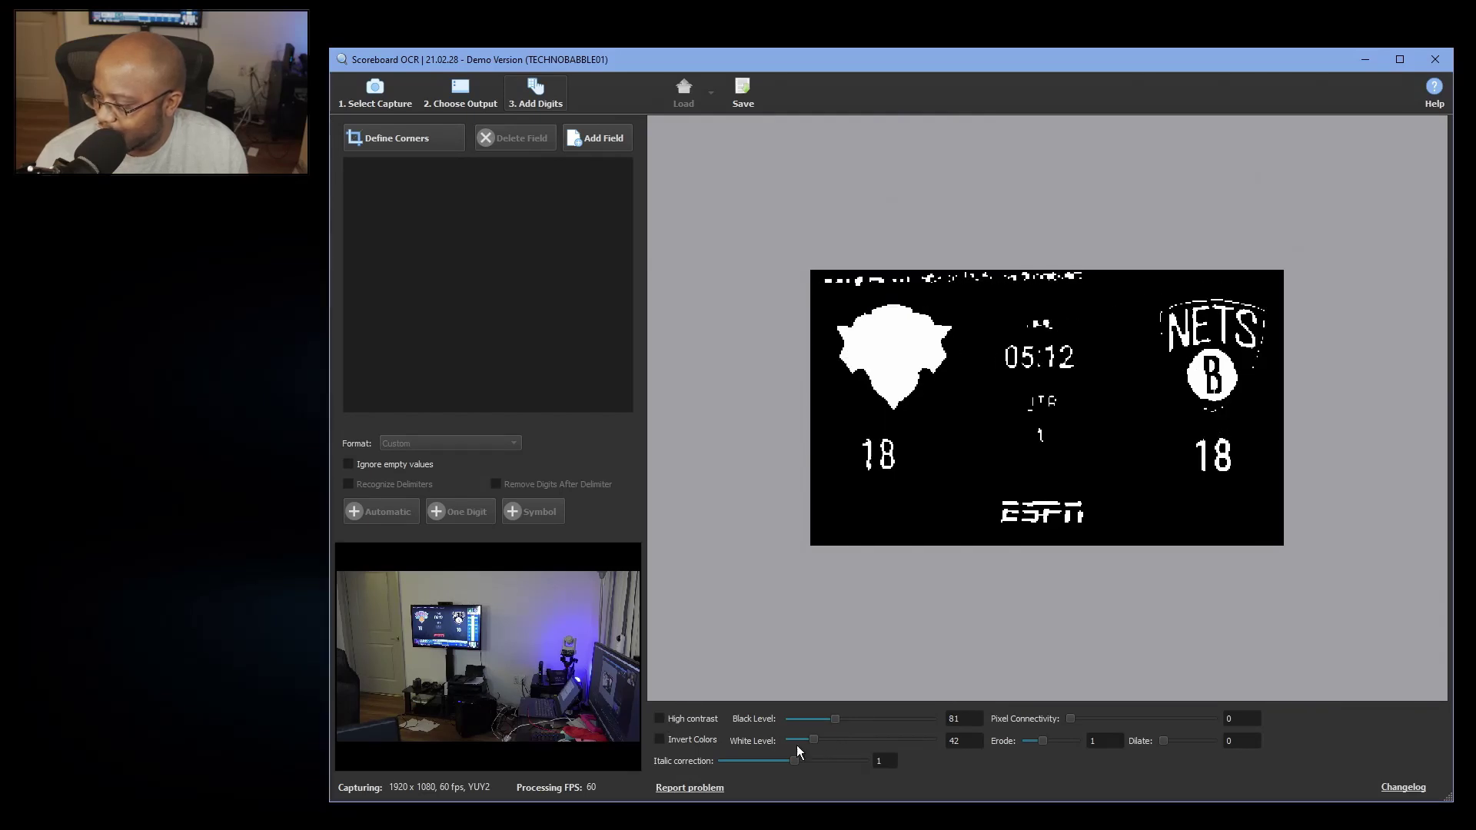
{"action": "mouse_move", "coordinate": [806, 734]}
{"action": "left_mouse_down"}
{"action": "mouse_move", "coordinate": [843, 732]}
{"action": "mouse_move", "coordinate": [783, 736]}
{"action": "left_mouse_up"}
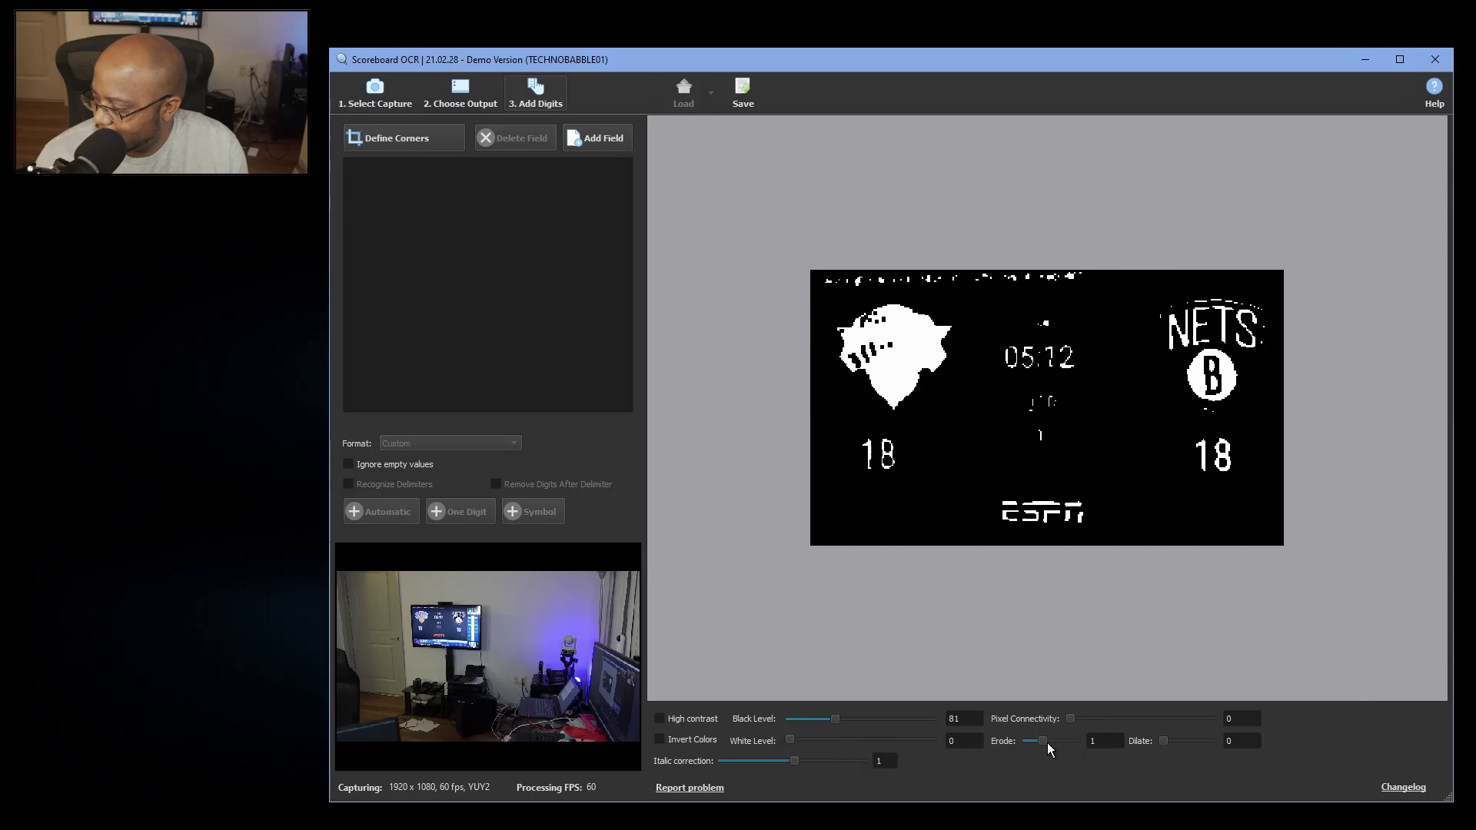
{"action": "left_click_drag", "start_coordinate": [1041, 741], "coordinate": [1003, 738]}
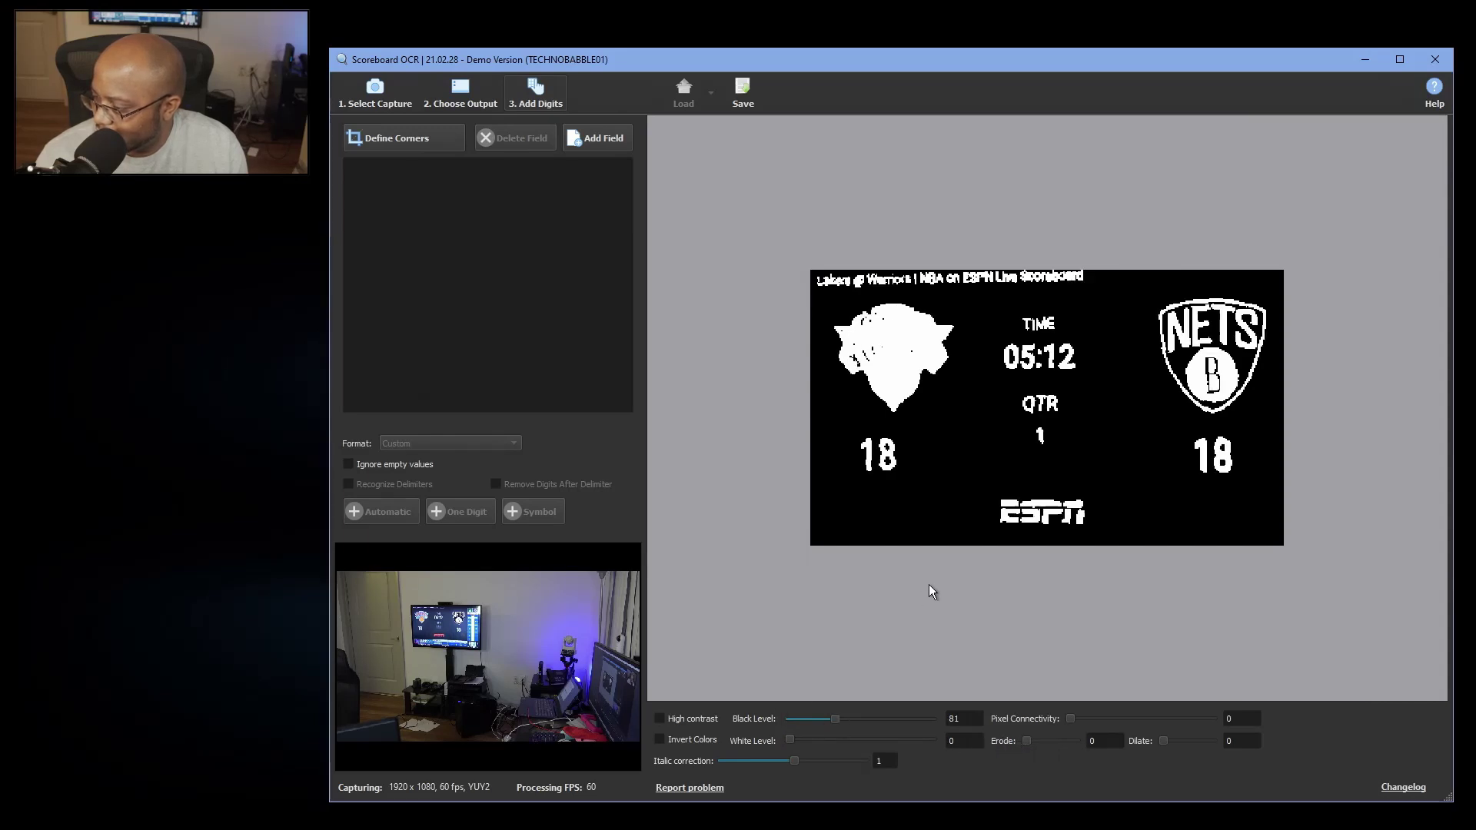
Try the black level at 112 and experiment with the erode, dilate, pixel connectivity and italic correction settings
{"action": "scroll", "coordinate": [929, 584], "scroll_direction": "up", "scroll_amount": 2}
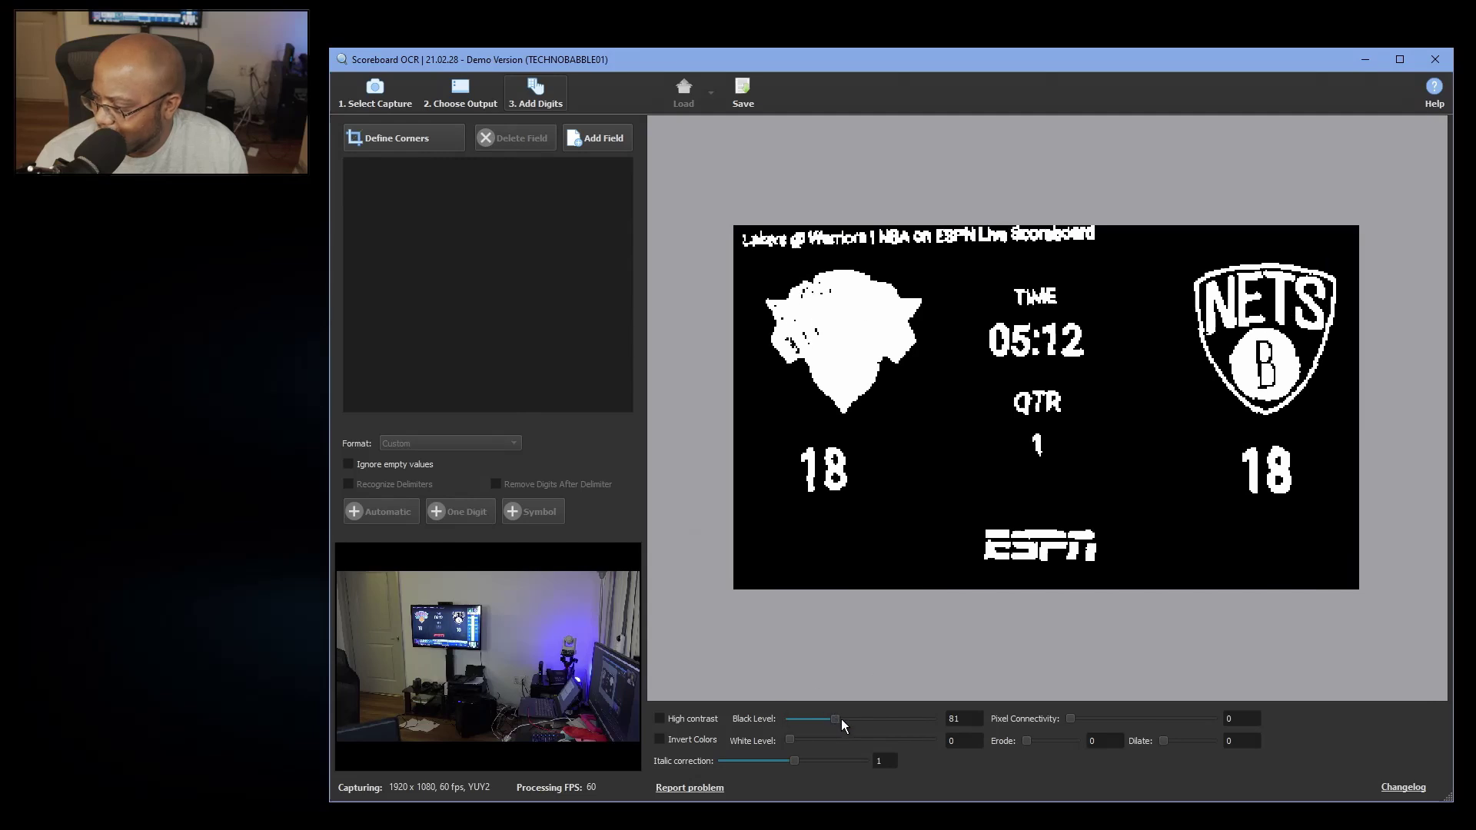
{"action": "left_click_drag", "start_coordinate": [837, 719], "coordinate": [855, 718]}
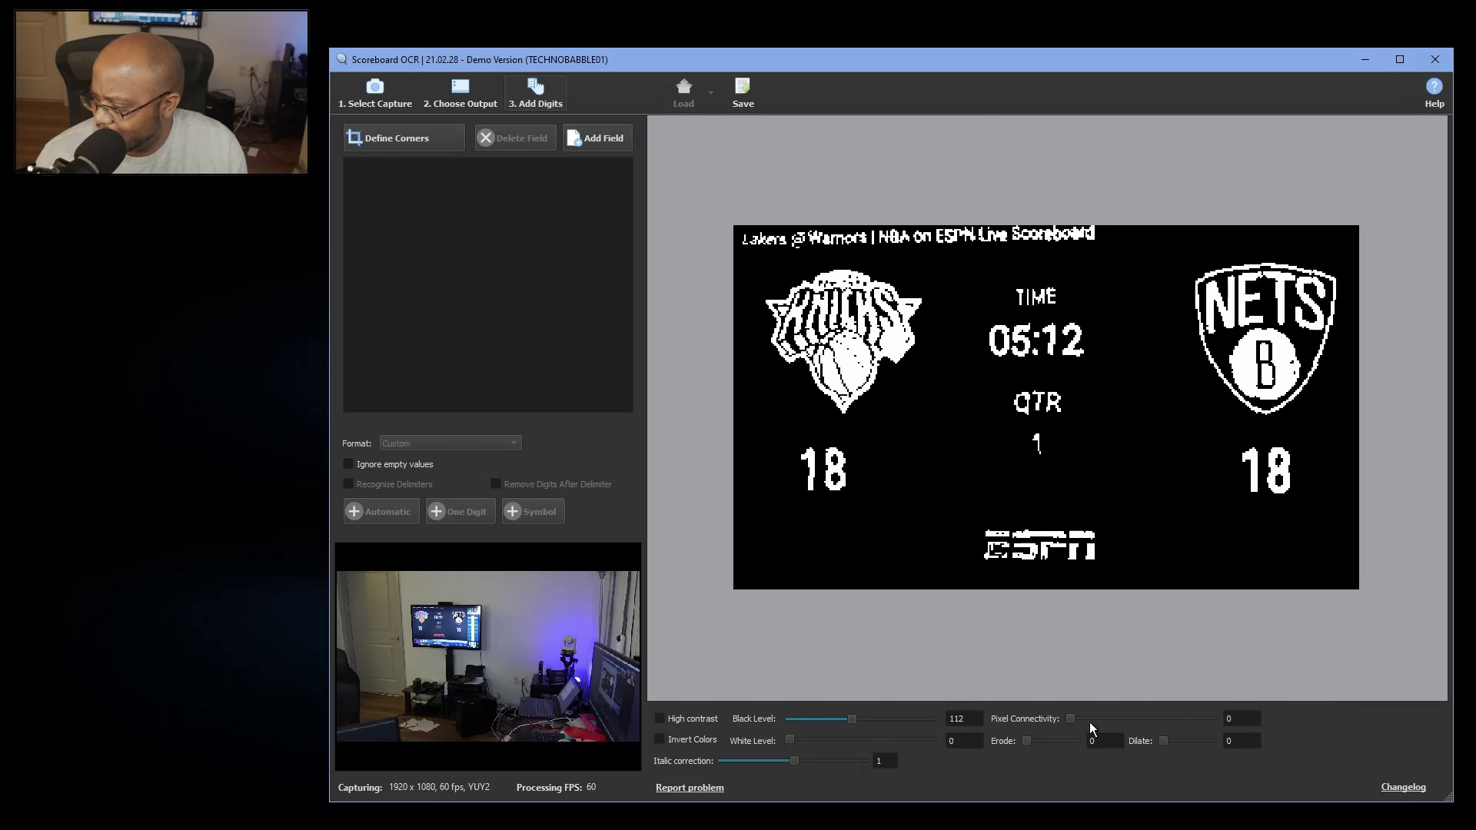
{"action": "mouse_move", "coordinate": [1025, 742]}
{"action": "left_mouse_down"}
{"action": "mouse_move", "coordinate": [1041, 743]}
{"action": "mouse_move", "coordinate": [1022, 741]}
{"action": "left_mouse_up"}
{"action": "left_click_drag", "start_coordinate": [1164, 742], "coordinate": [1161, 742]}
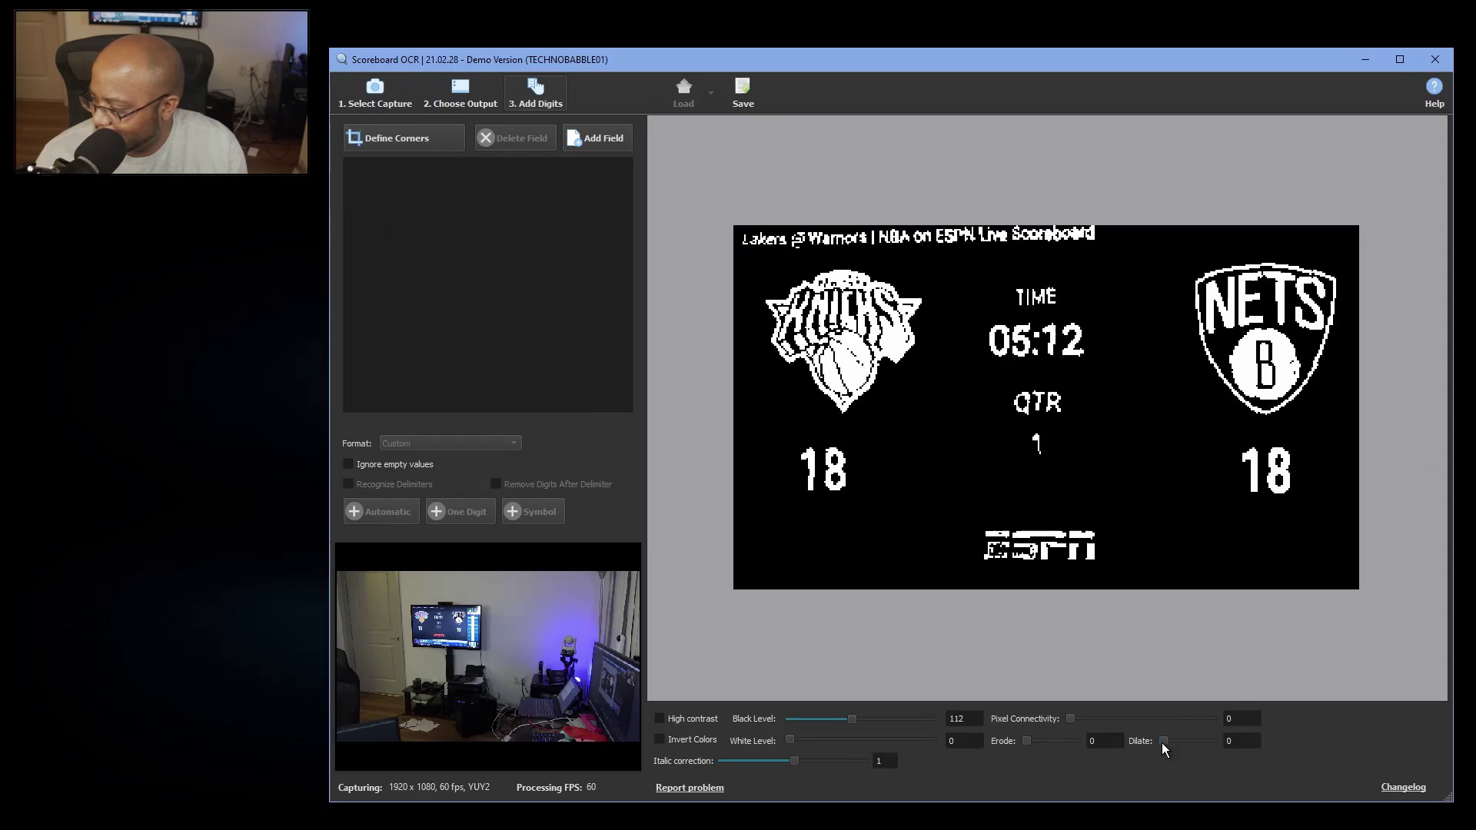
{"action": "left_click_drag", "start_coordinate": [1073, 719], "coordinate": [1116, 723]}
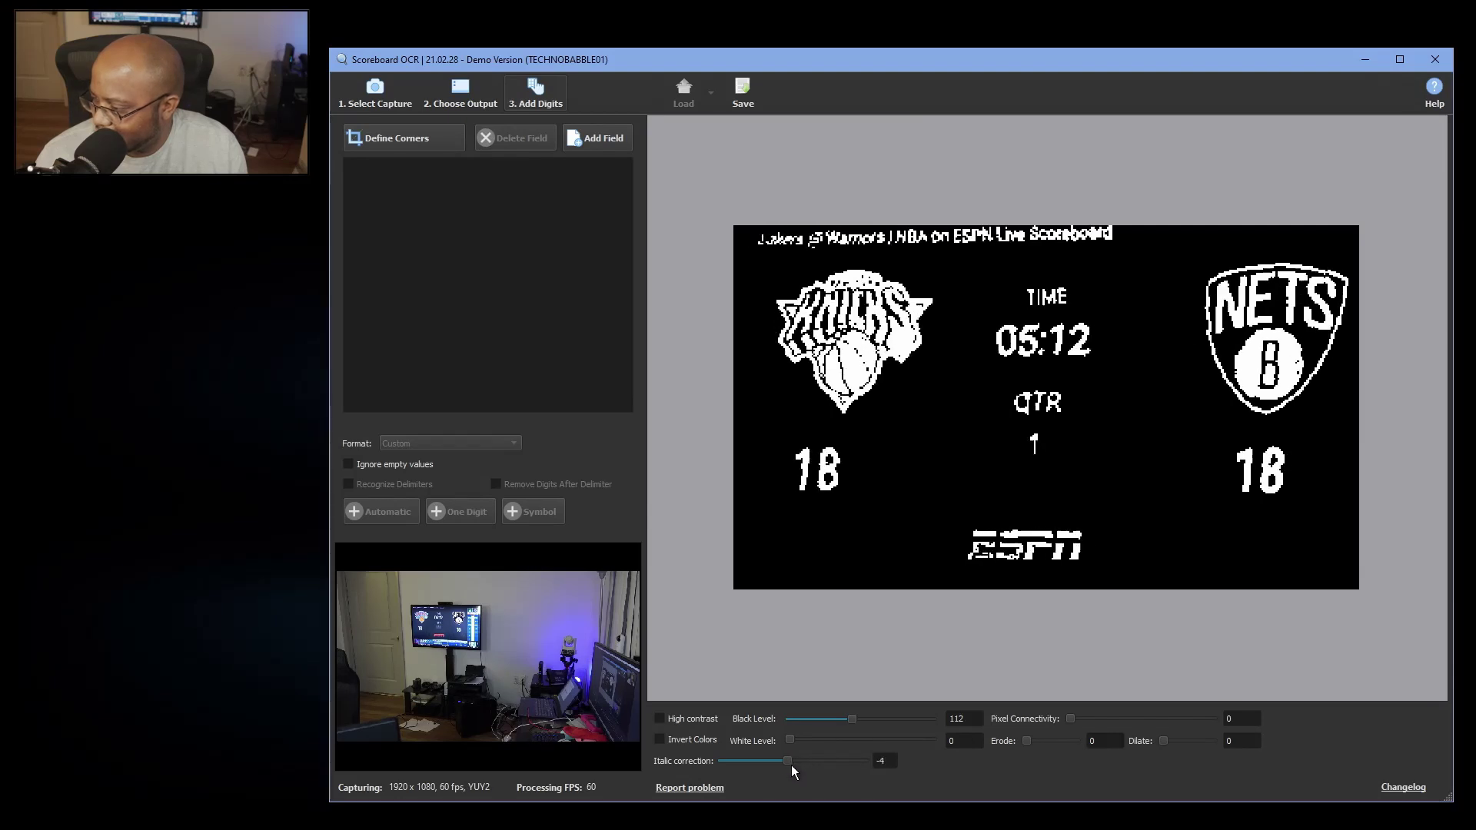
{"action": "left_click_drag", "start_coordinate": [797, 764], "coordinate": [798, 762]}
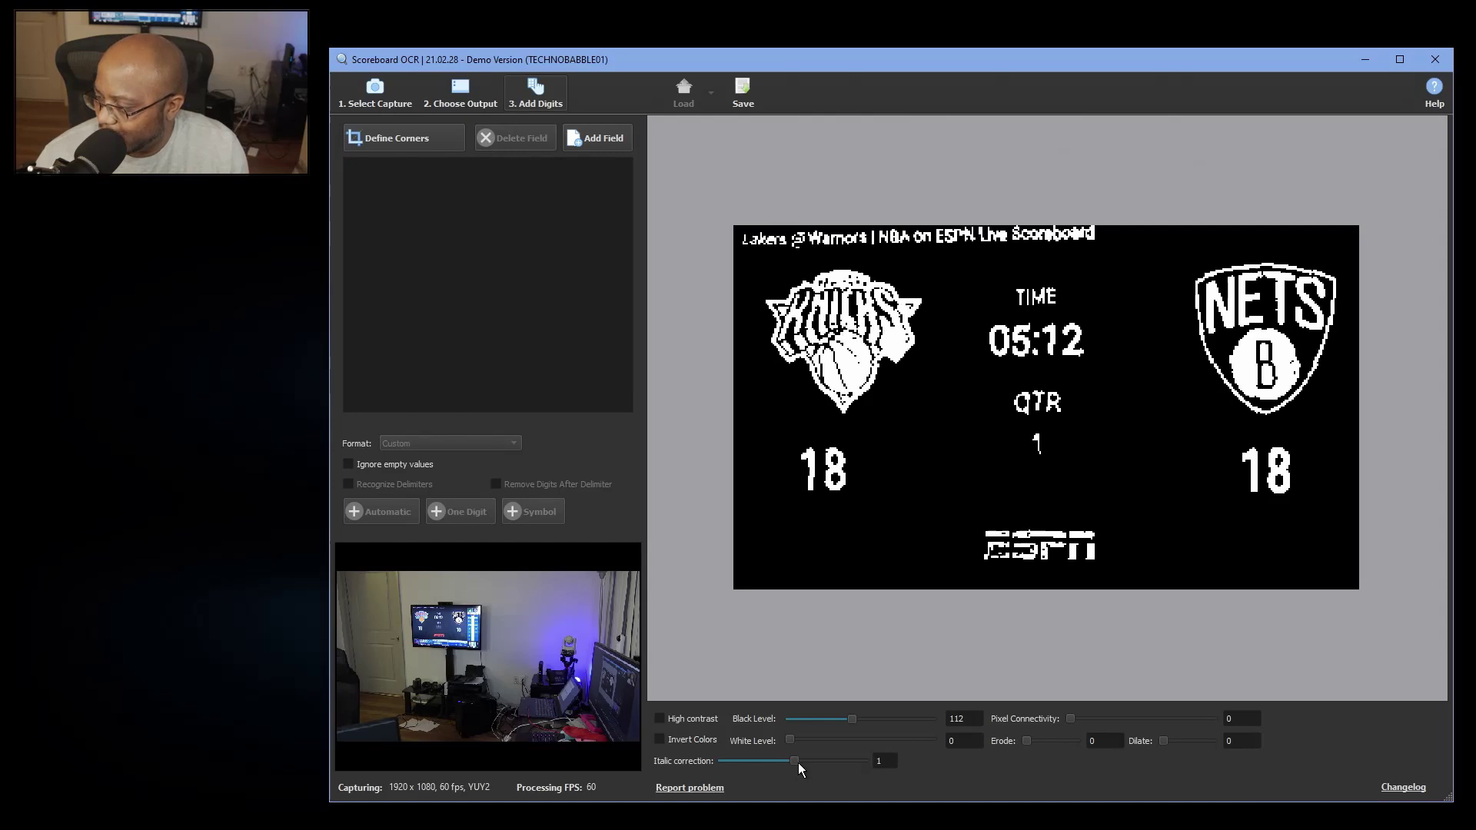
Set the black level to 127 and italic correction to 0, try inverted colors but leave them off, and enable high contrast
{"action": "left_click_drag", "start_coordinate": [850, 718], "coordinate": [838, 719]}
{"action": "left_click", "coordinate": [660, 740]}
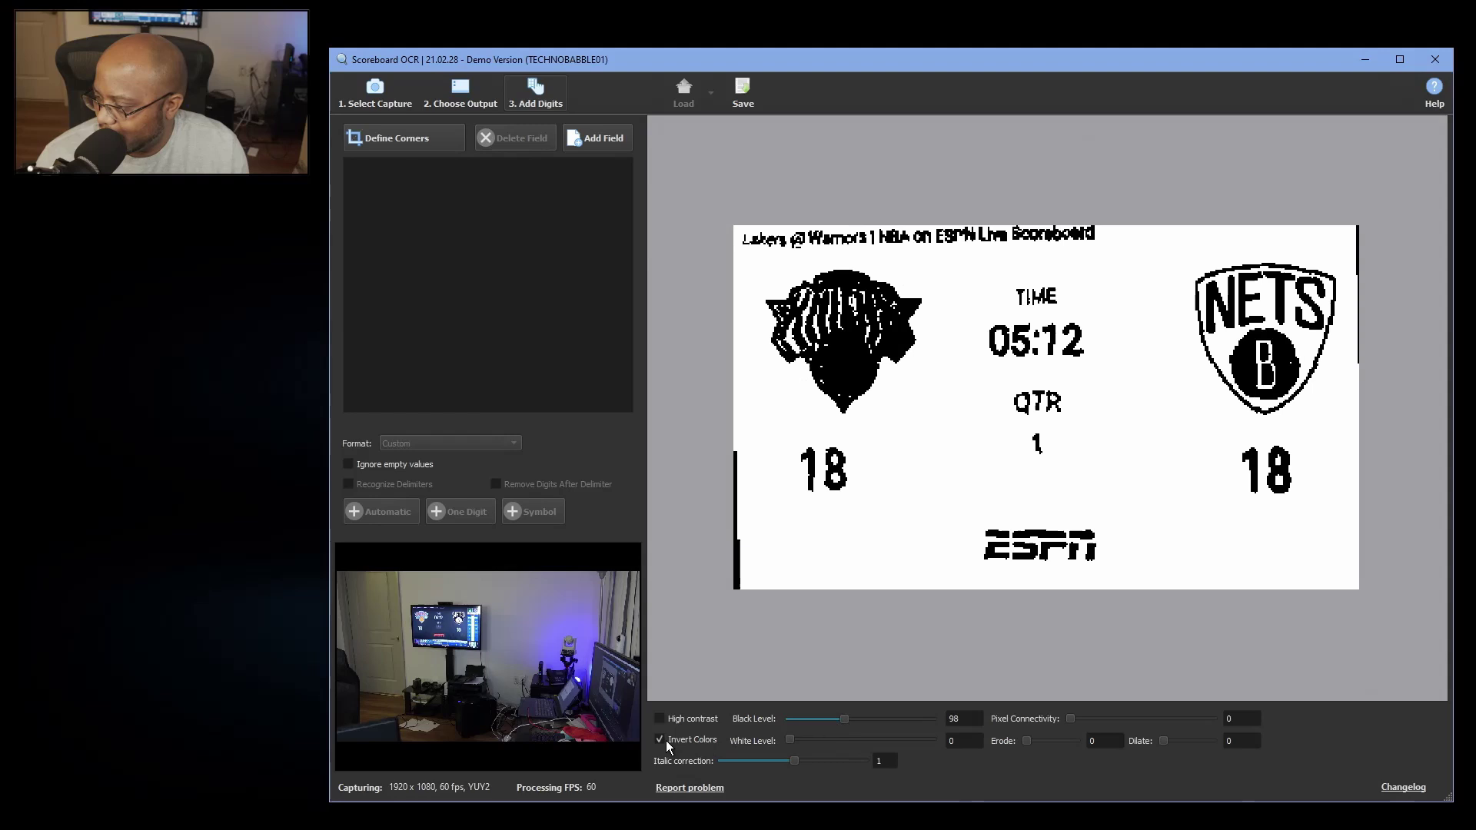
{"action": "left_click_drag", "start_coordinate": [855, 723], "coordinate": [795, 761]}
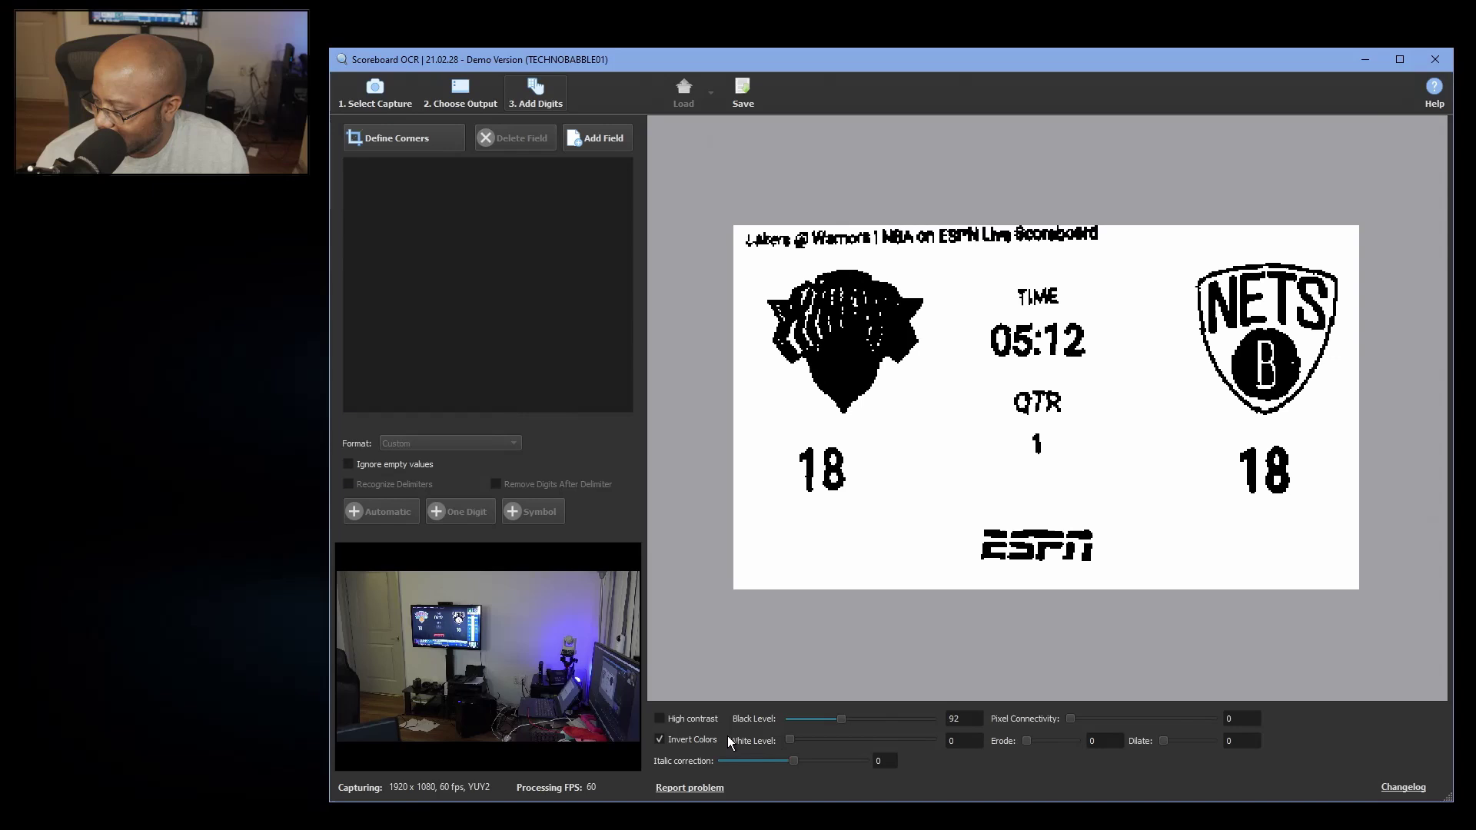
{"action": "left_click", "coordinate": [659, 718]}
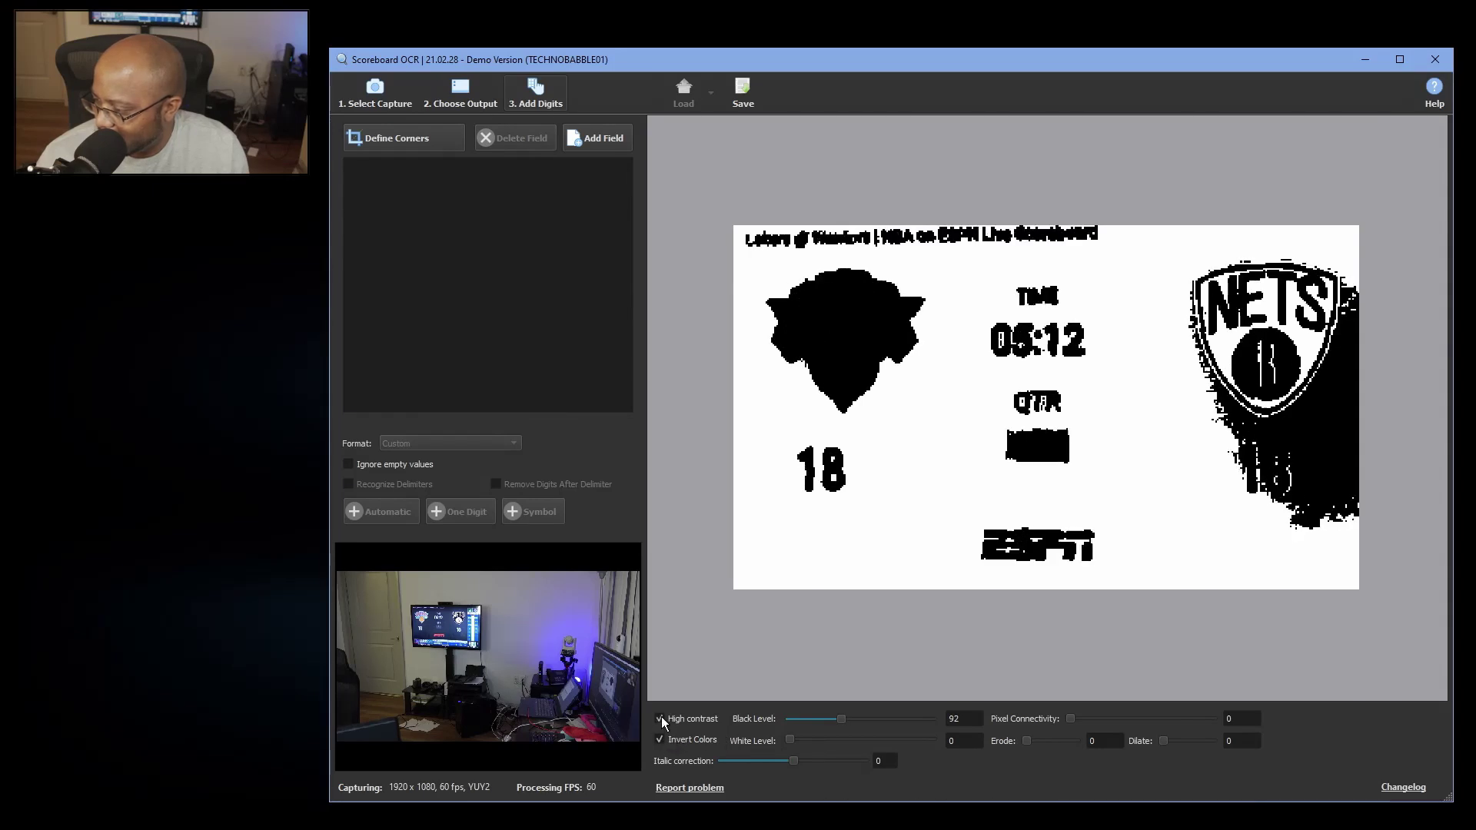
{"action": "left_click", "coordinate": [660, 740]}
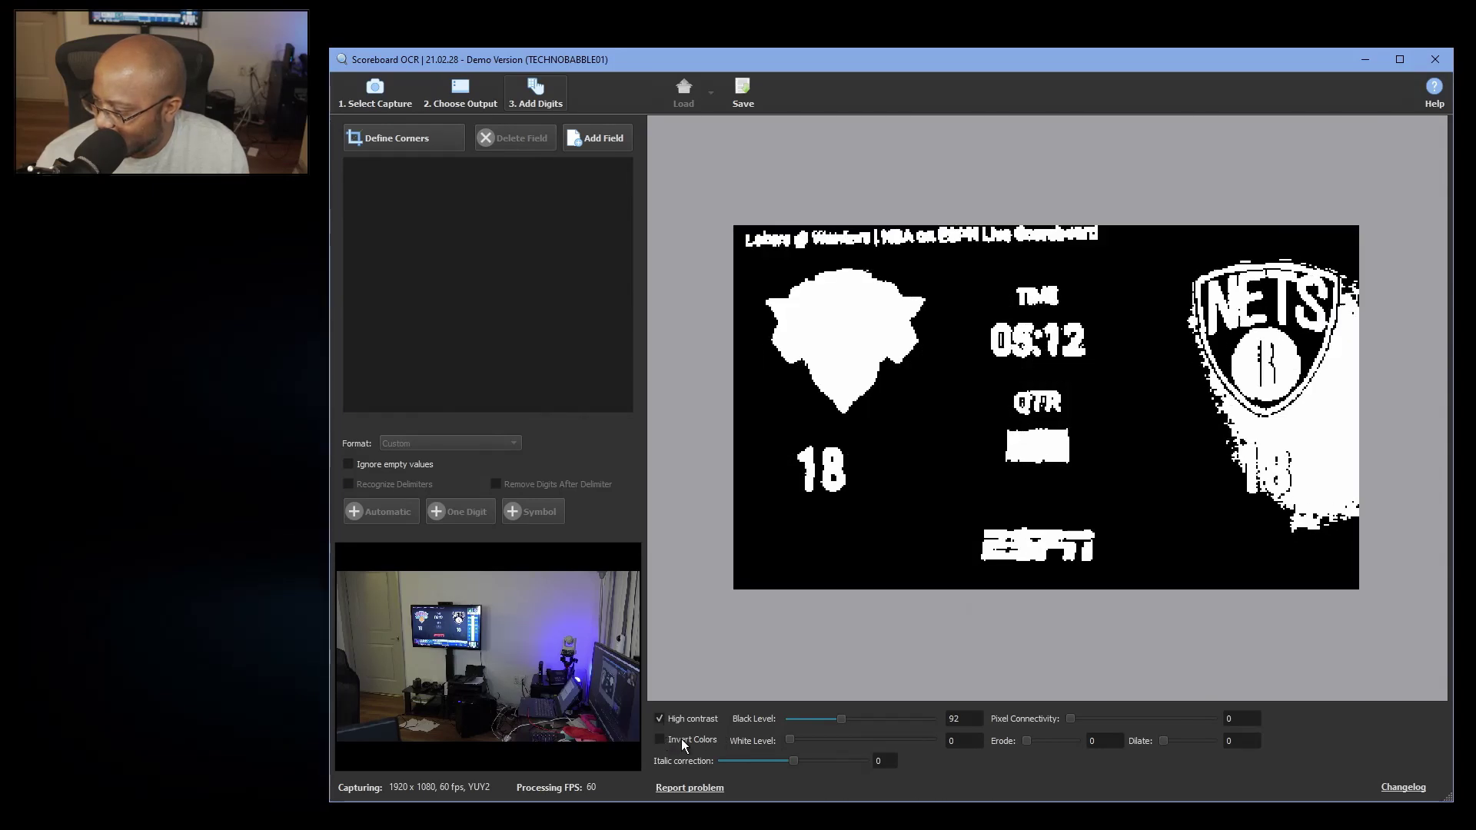
{"action": "left_click_drag", "start_coordinate": [846, 725], "coordinate": [865, 726]}
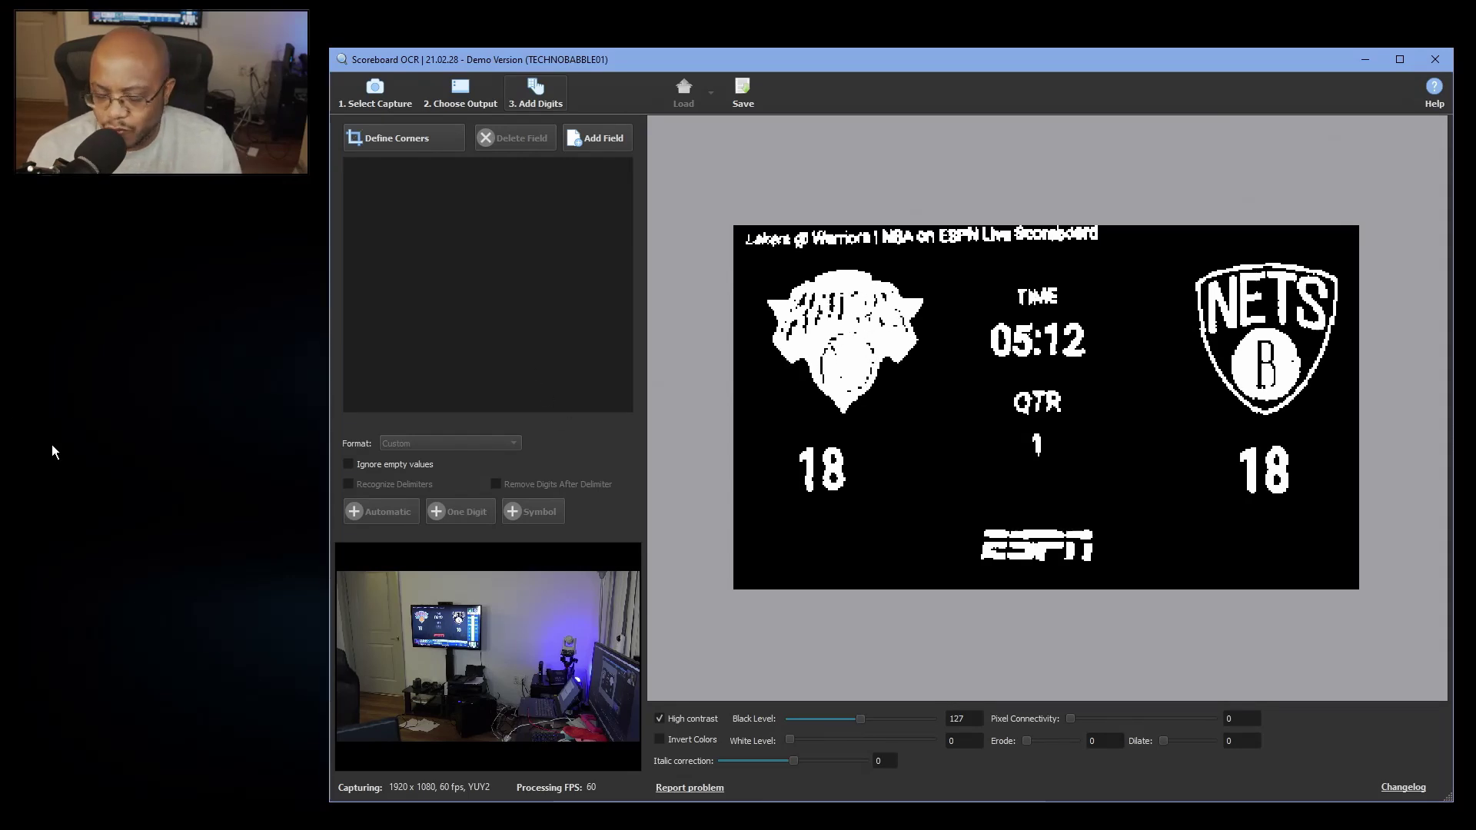
Switch to Live Score, open its Basketball scoreboard, and shrink and move its window so Scoreboard OCR stays partly visible
{"action": "left_click", "coordinate": [30, 440]}
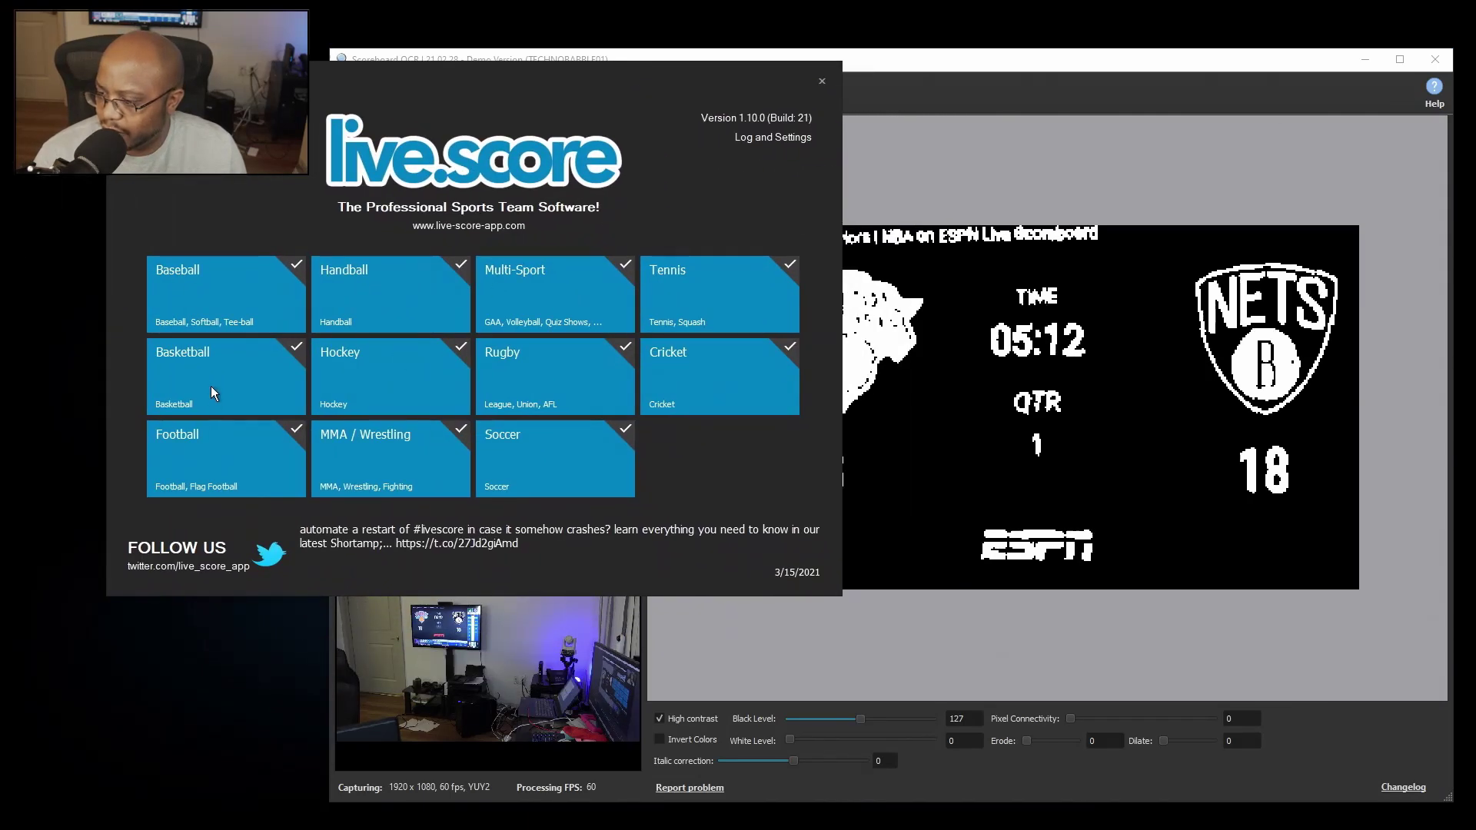
{"action": "left_click", "coordinate": [213, 372]}
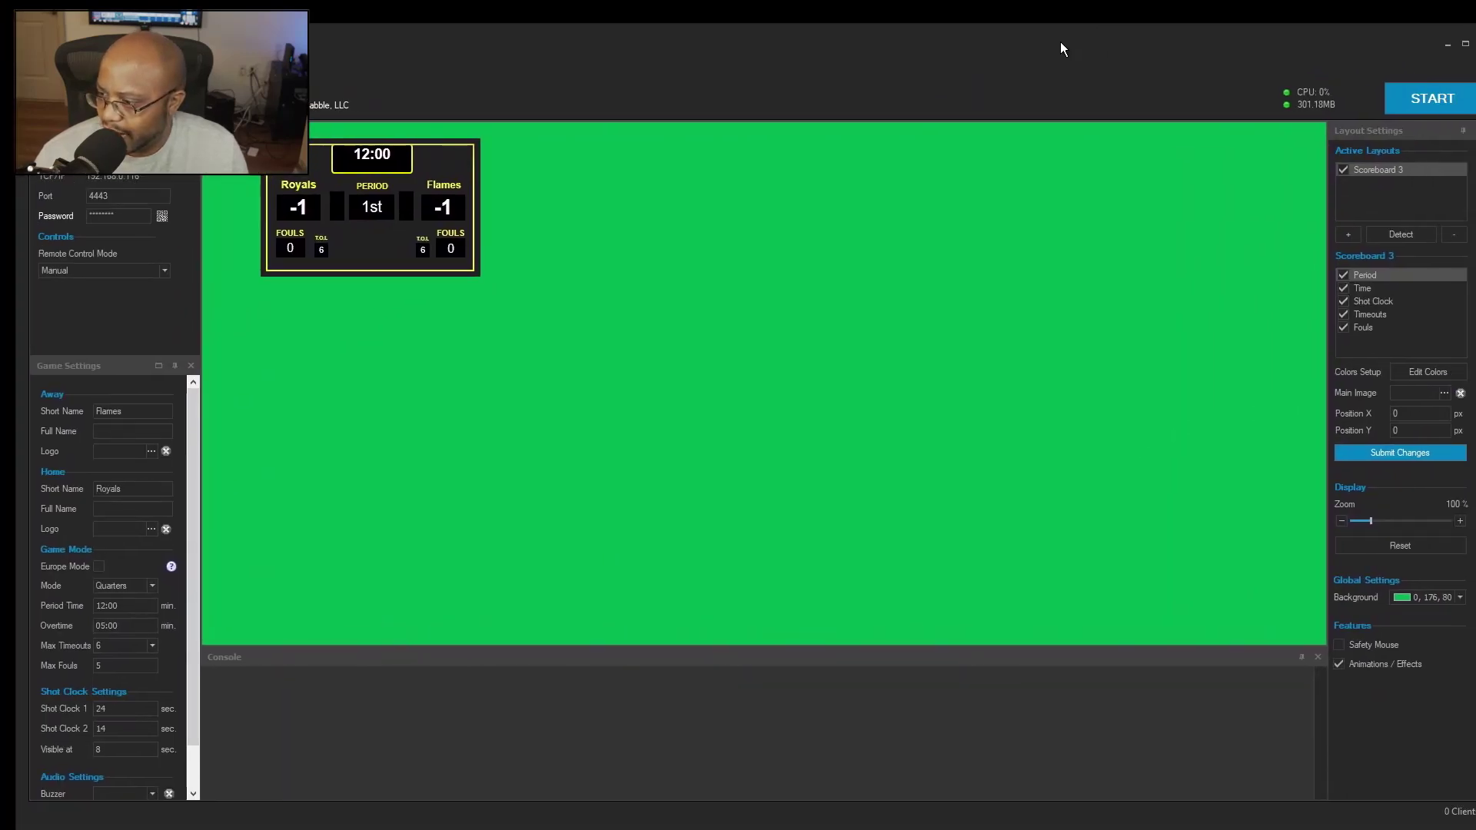
{"action": "double_click", "coordinate": [1059, 50]}
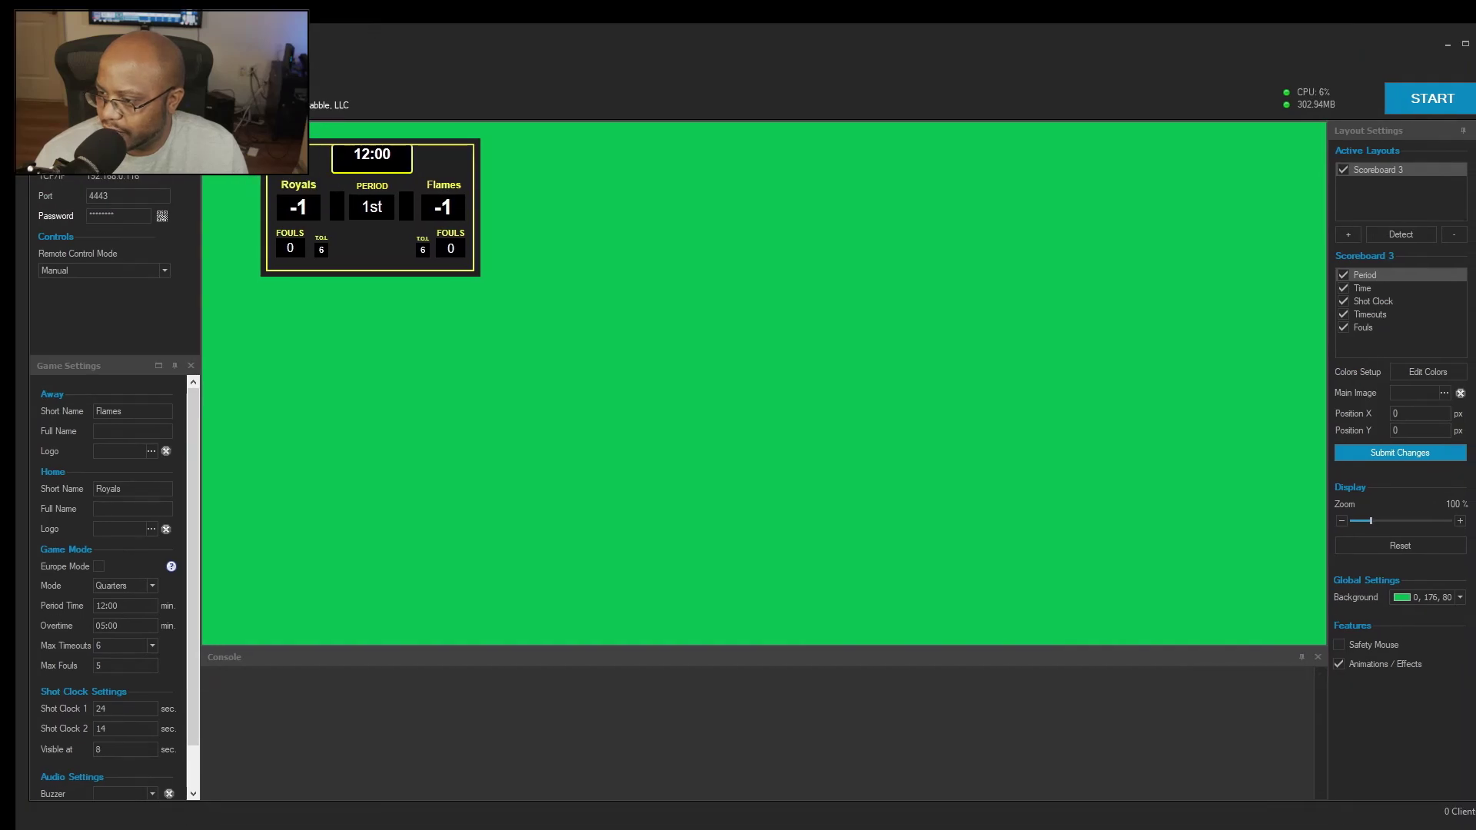
{"action": "double_click", "coordinate": [692, 43]}
{"action": "left_click_drag", "start_coordinate": [452, 237], "coordinate": [621, 305]}
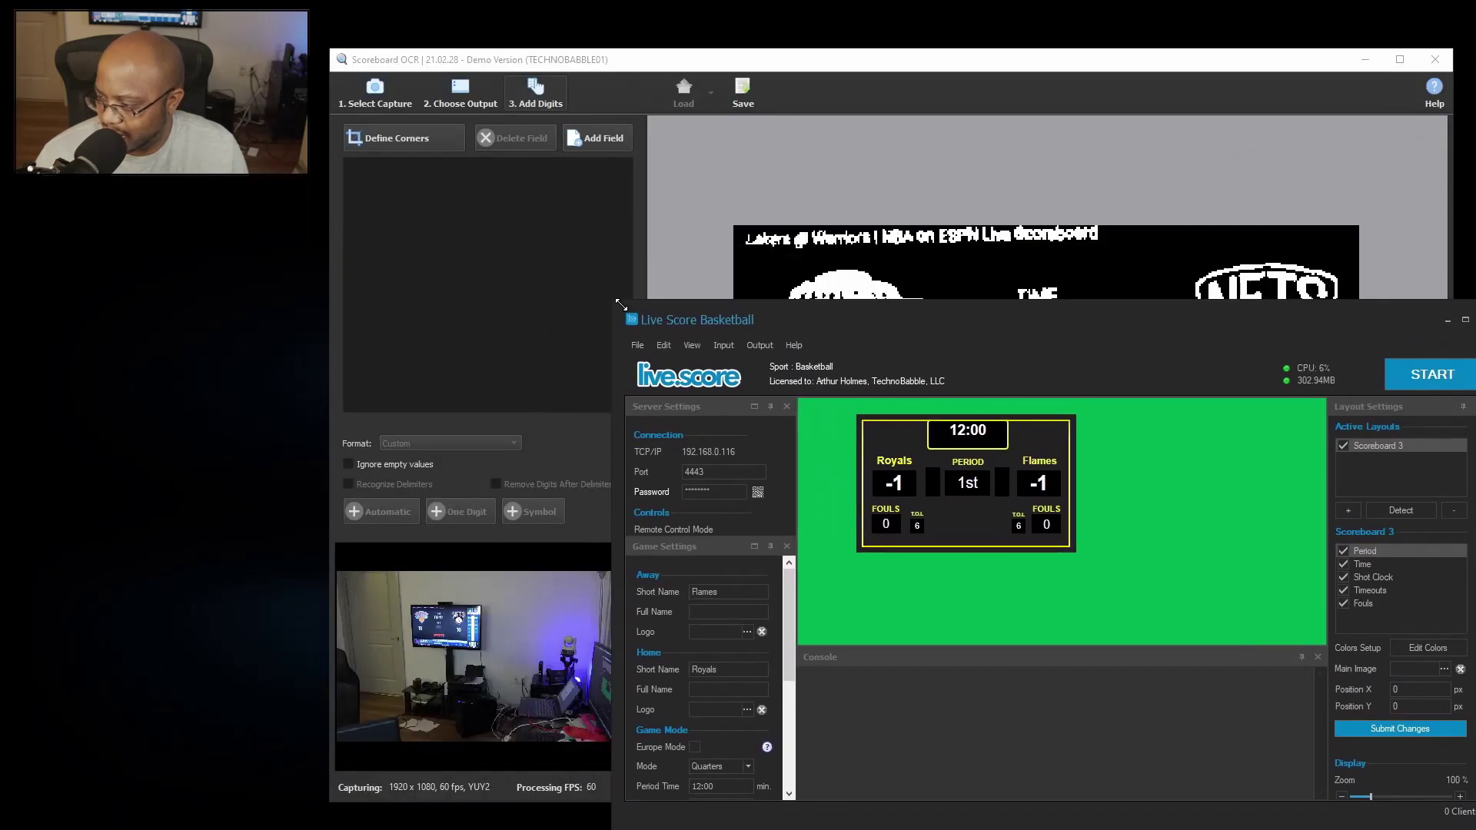
{"action": "left_click_drag", "start_coordinate": [884, 322], "coordinate": [273, 30]}
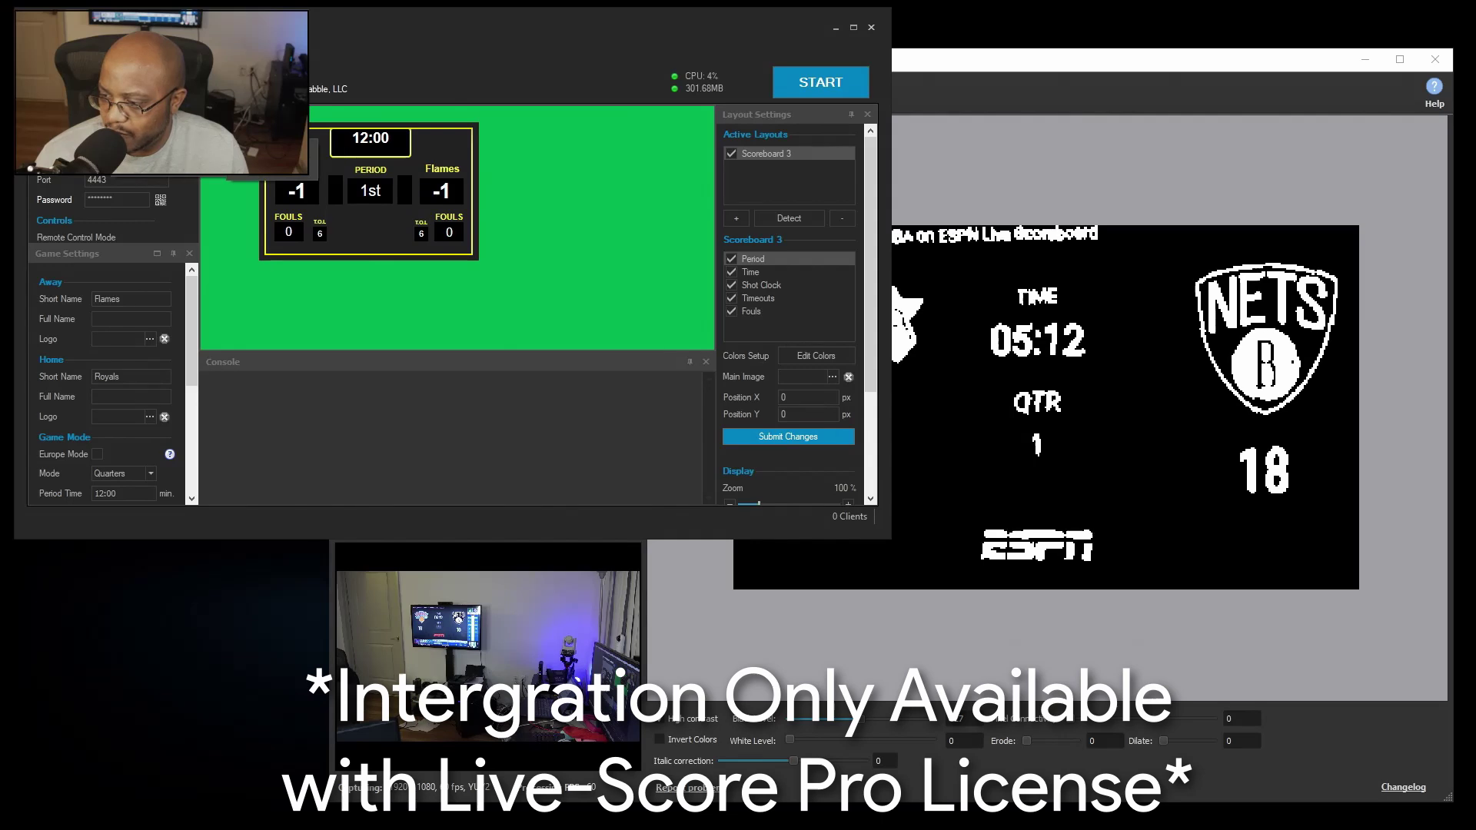
Open Live Score's Scoreboard OCR setup, show the Basketball elements, and compare its input port with the output configured in Scoreboard OCR
{"action": "left_click", "coordinate": [274, 182]}
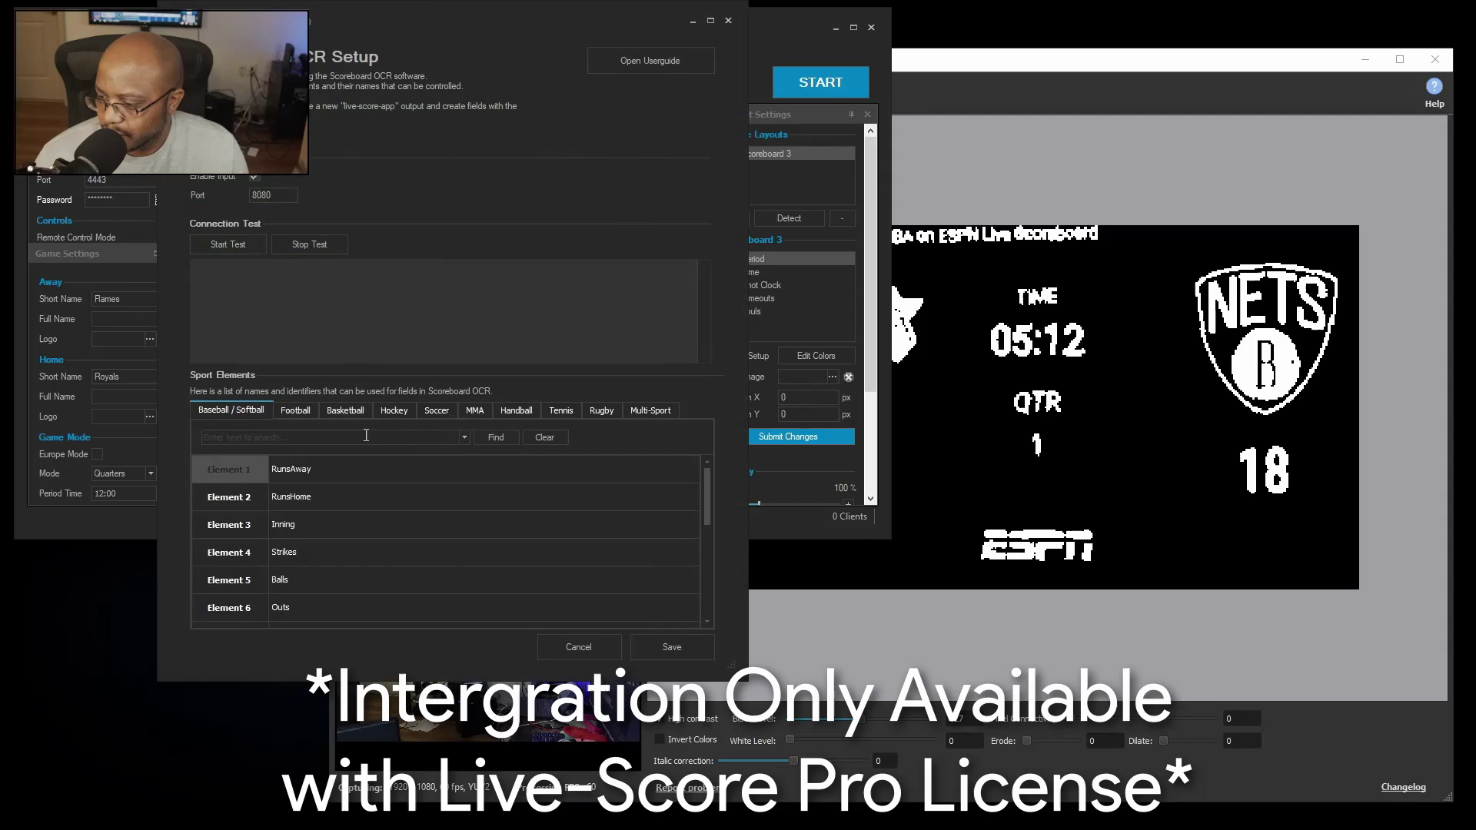
{"action": "left_click", "coordinate": [350, 413]}
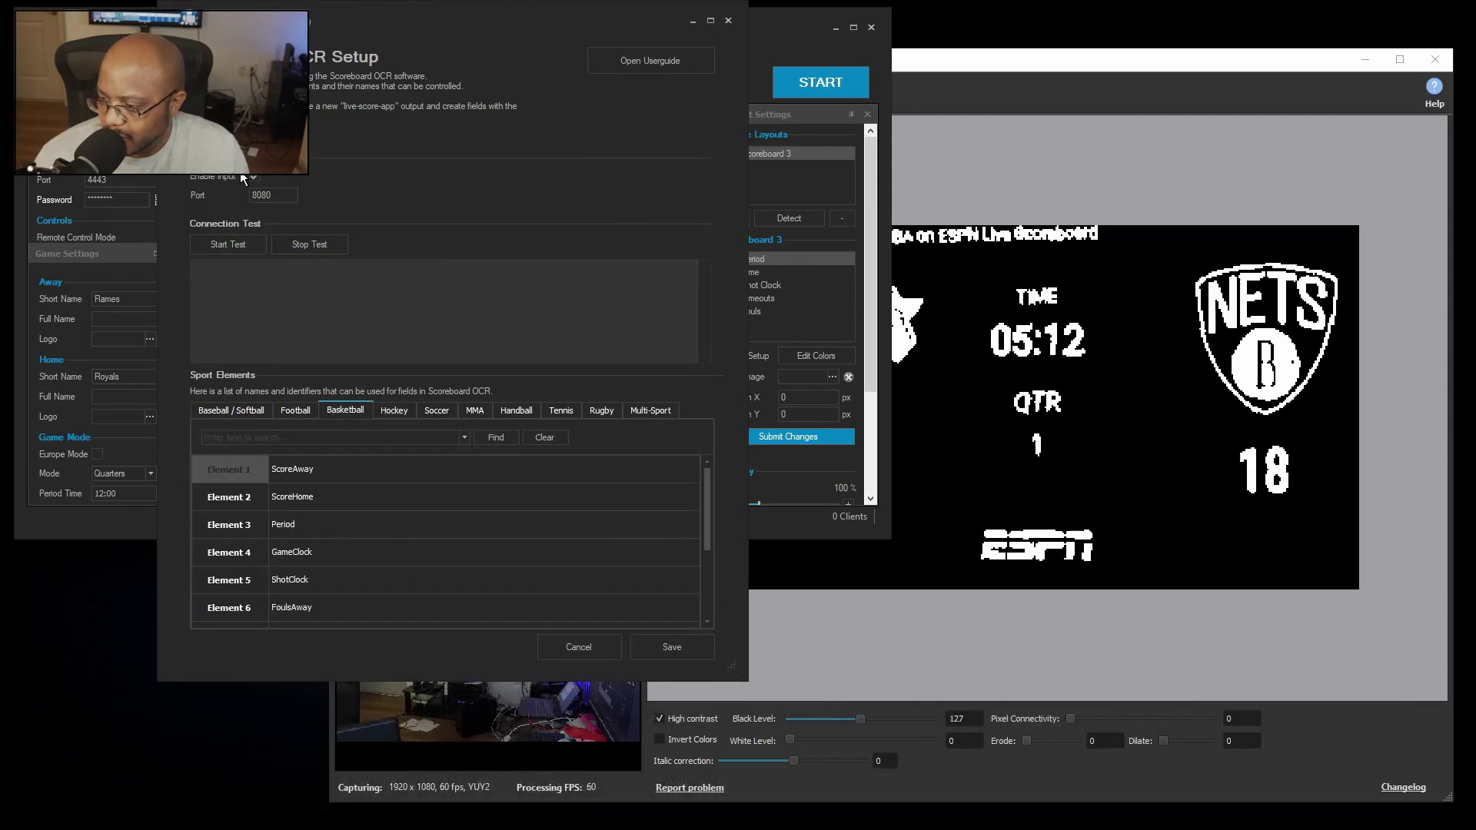
{"action": "left_click_drag", "start_coordinate": [279, 197], "coordinate": [228, 202]}
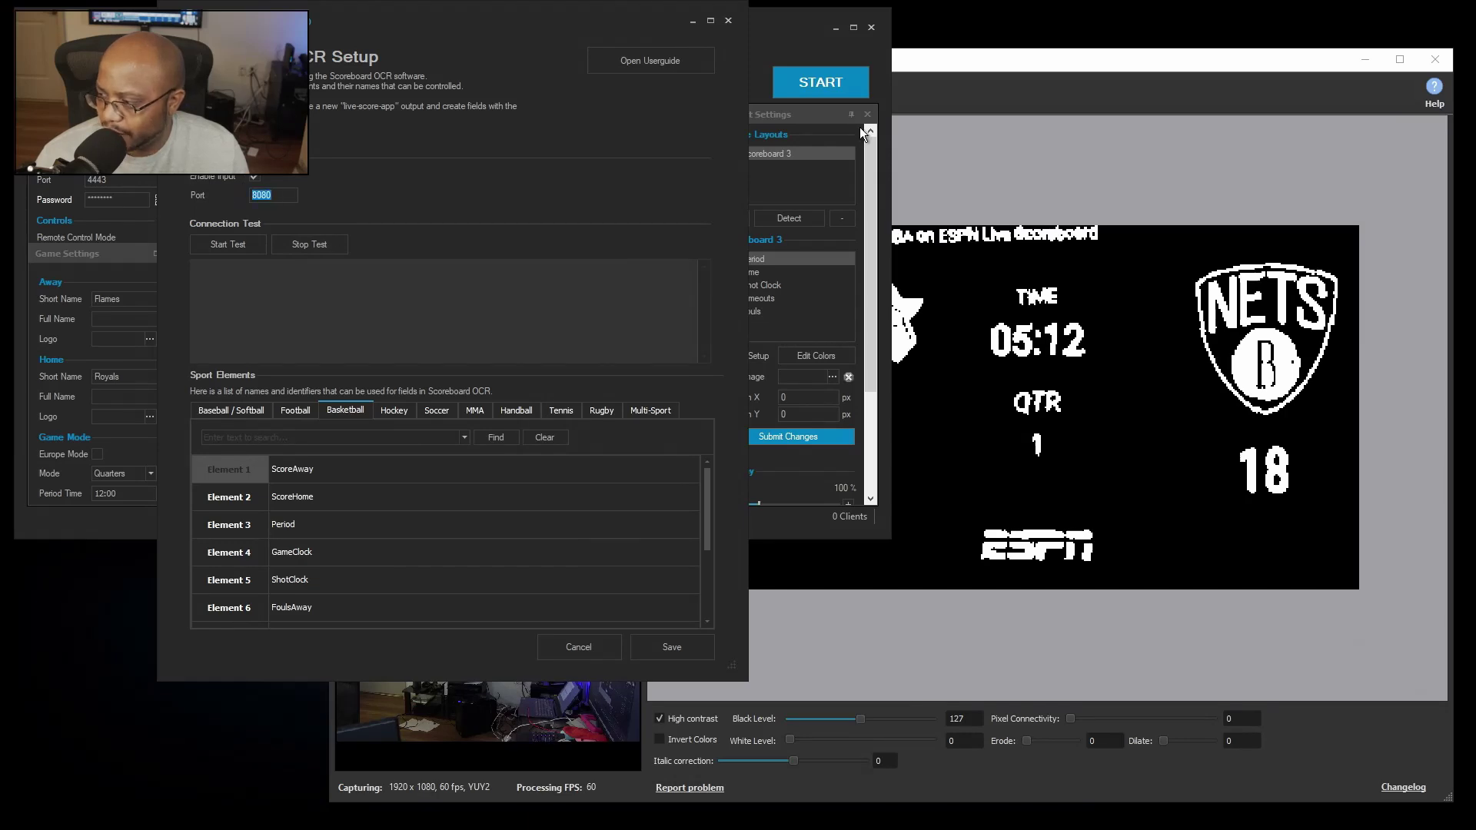
{"action": "left_click", "coordinate": [1047, 68]}
{"action": "left_click", "coordinate": [460, 91]}
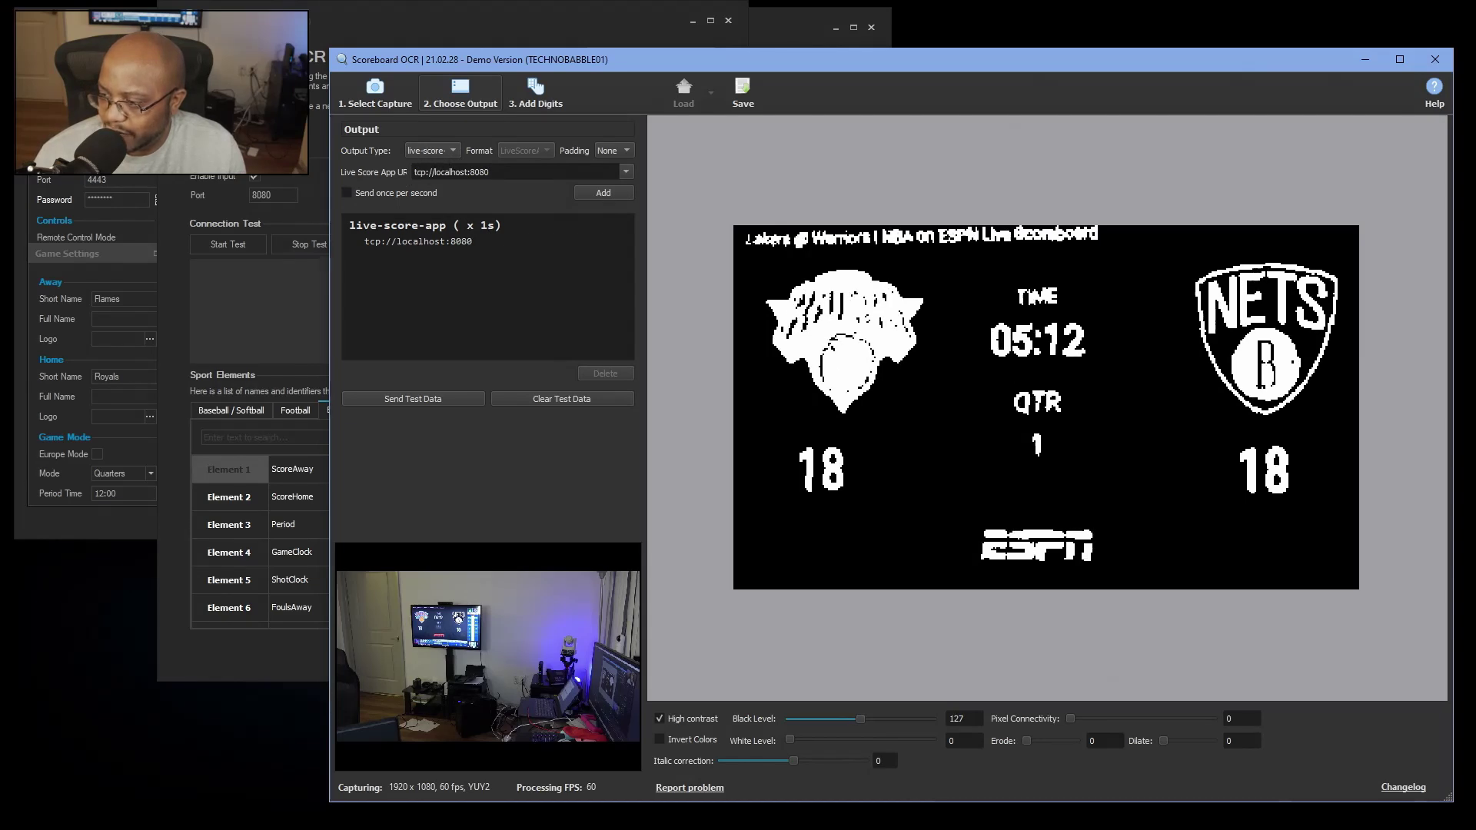
Bring the Scoreboard OCR Setup window into view, review its Basketball element names, and place it so the names show beside Scoreboard OCR
{"action": "left_click", "coordinate": [321, 28]}
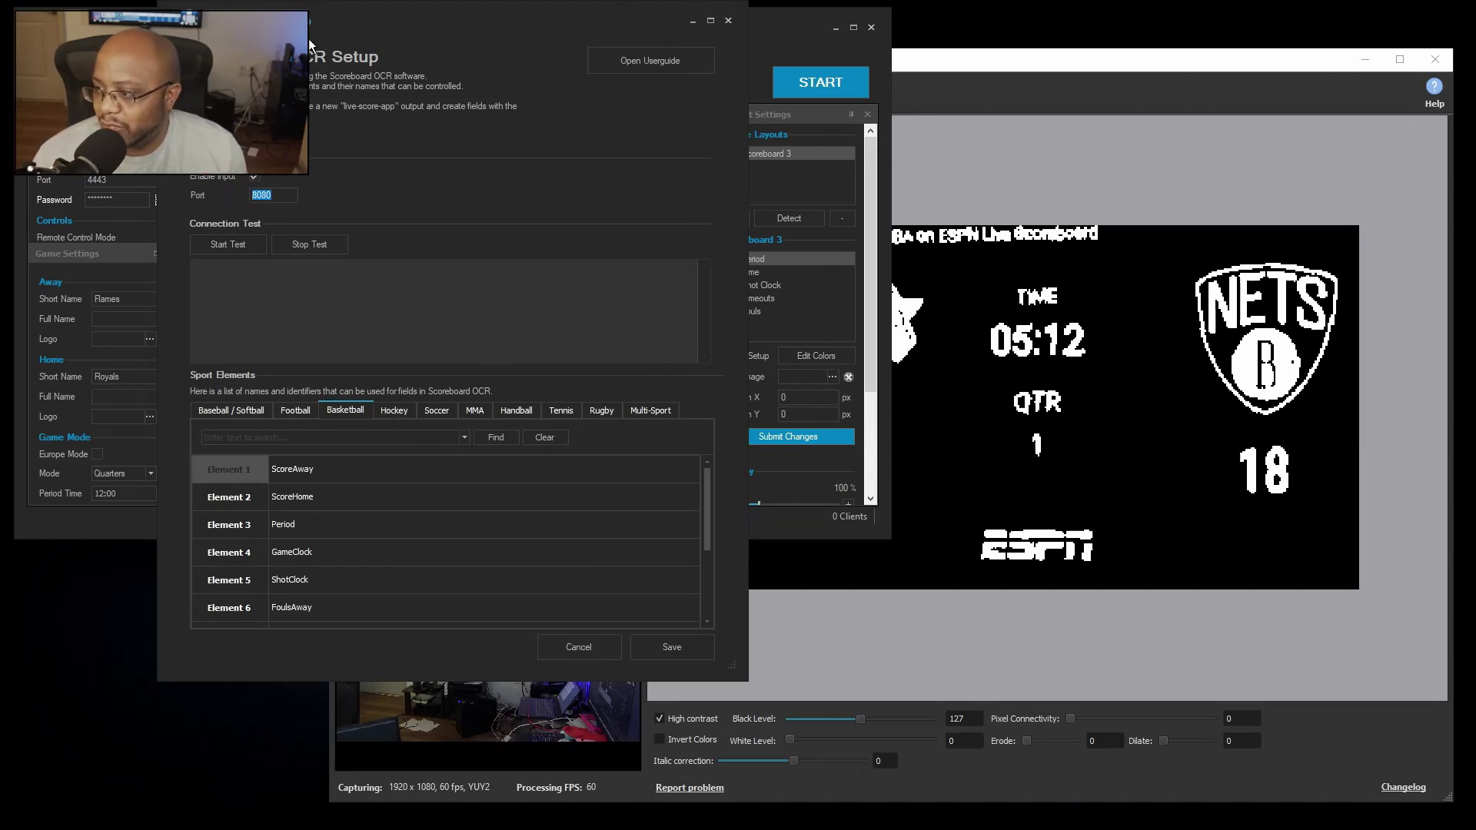
{"action": "left_click_drag", "start_coordinate": [333, 18], "coordinate": [564, 73]}
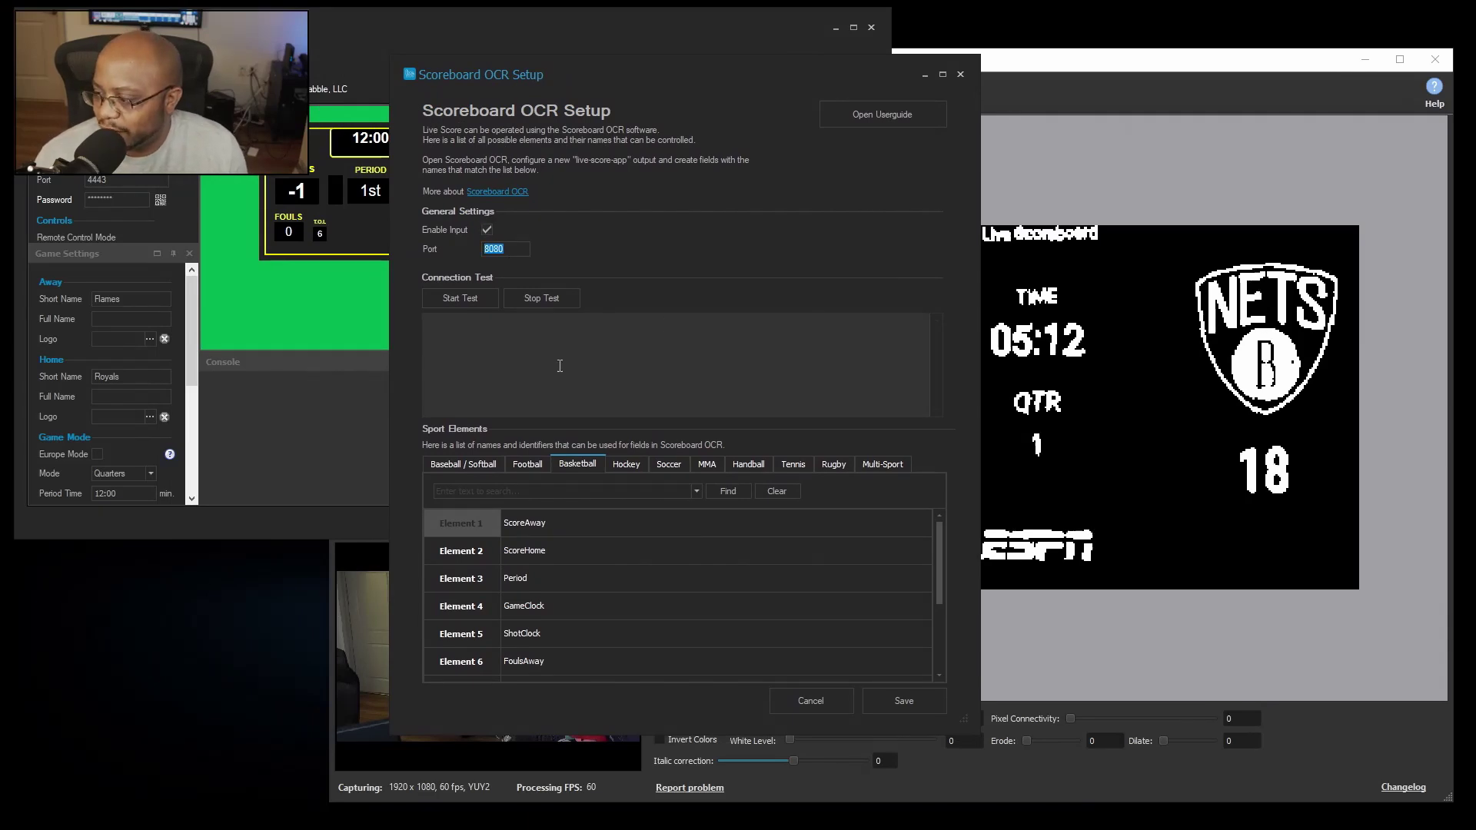
{"action": "scroll", "coordinate": [554, 565], "scroll_direction": "down", "scroll_amount": 2}
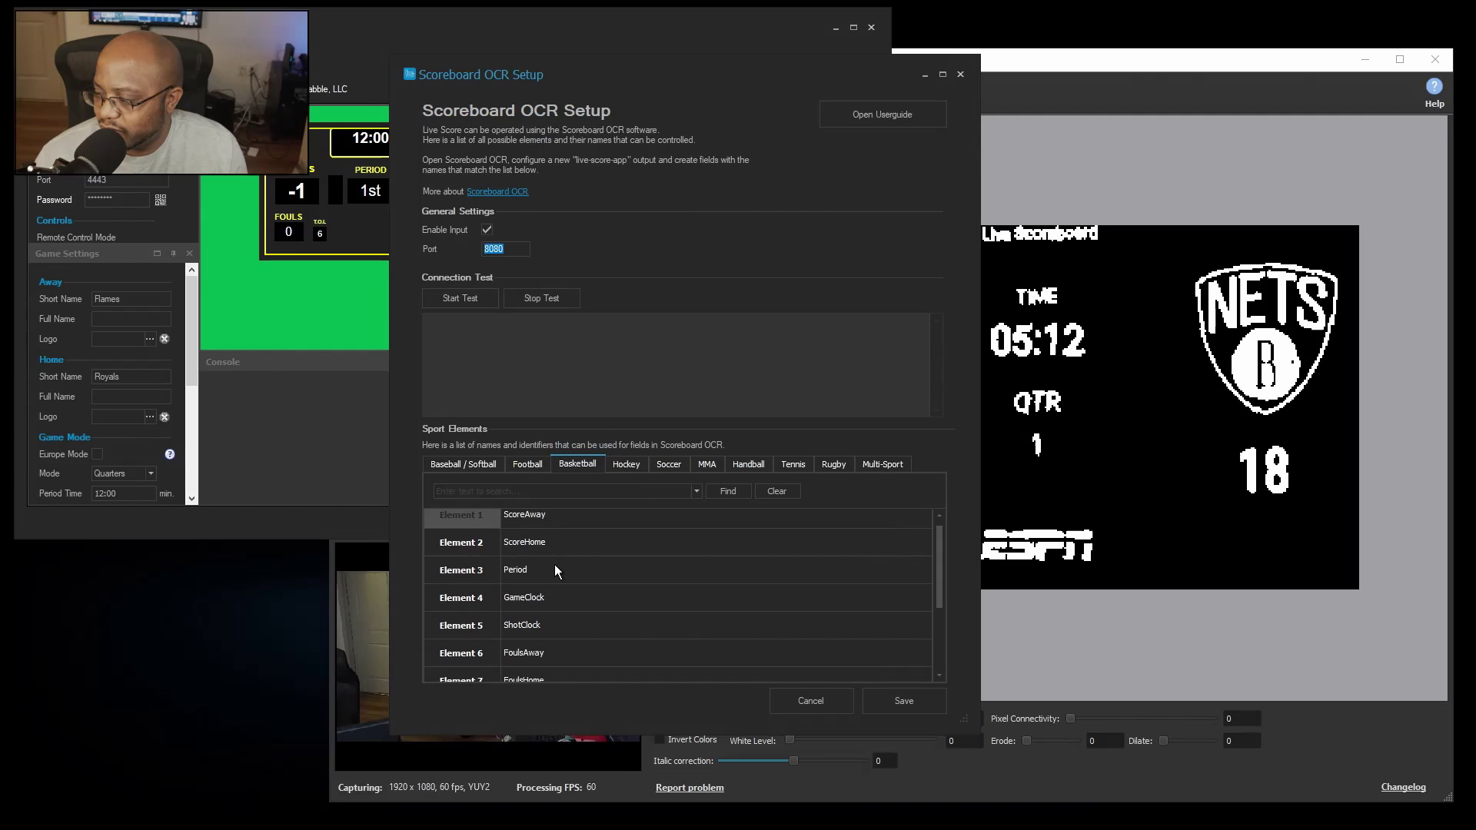
{"action": "scroll", "coordinate": [607, 589], "scroll_direction": "up", "scroll_amount": 2}
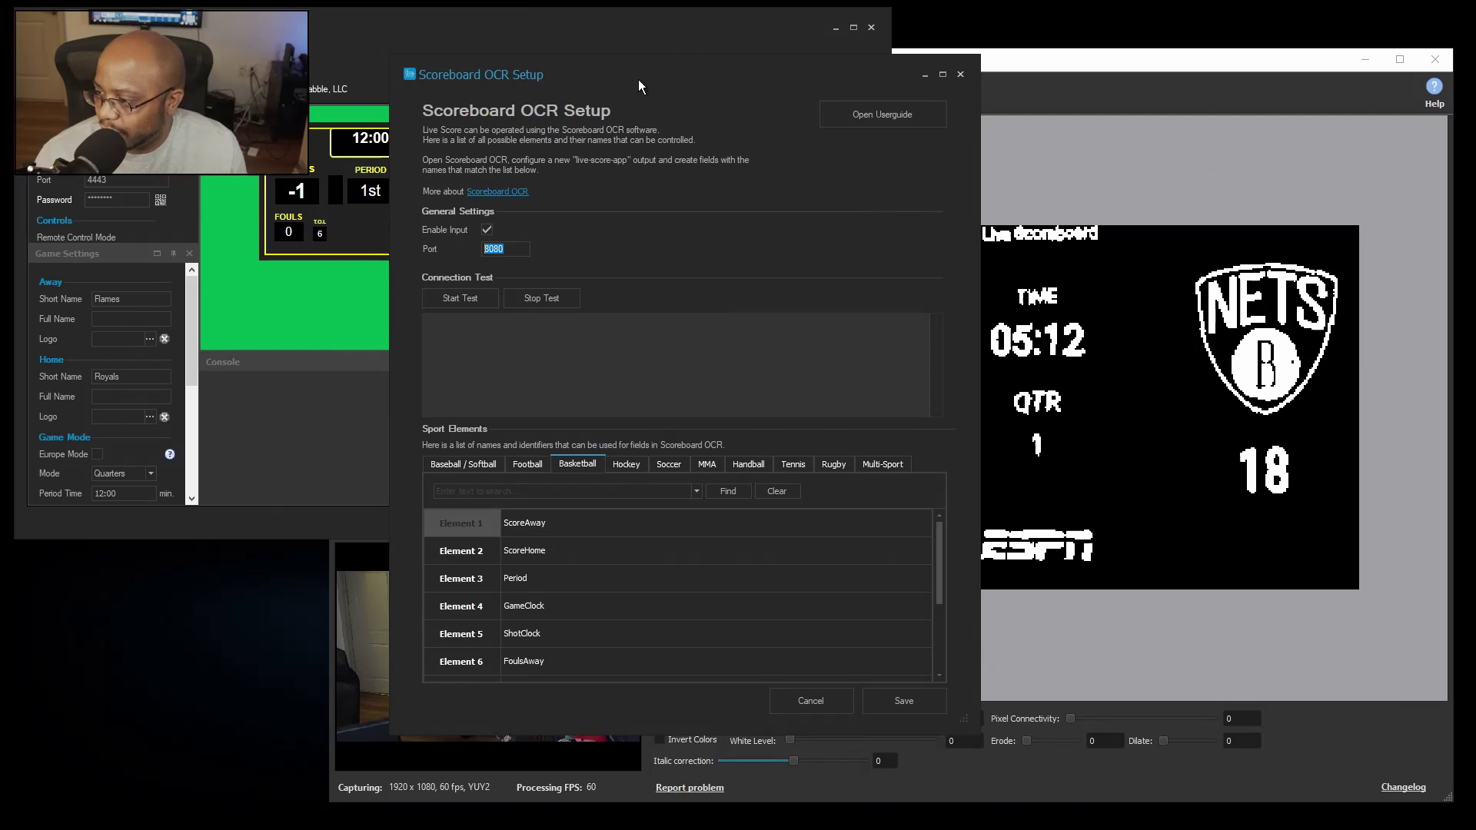
{"action": "left_click_drag", "start_coordinate": [638, 76], "coordinate": [260, 156]}
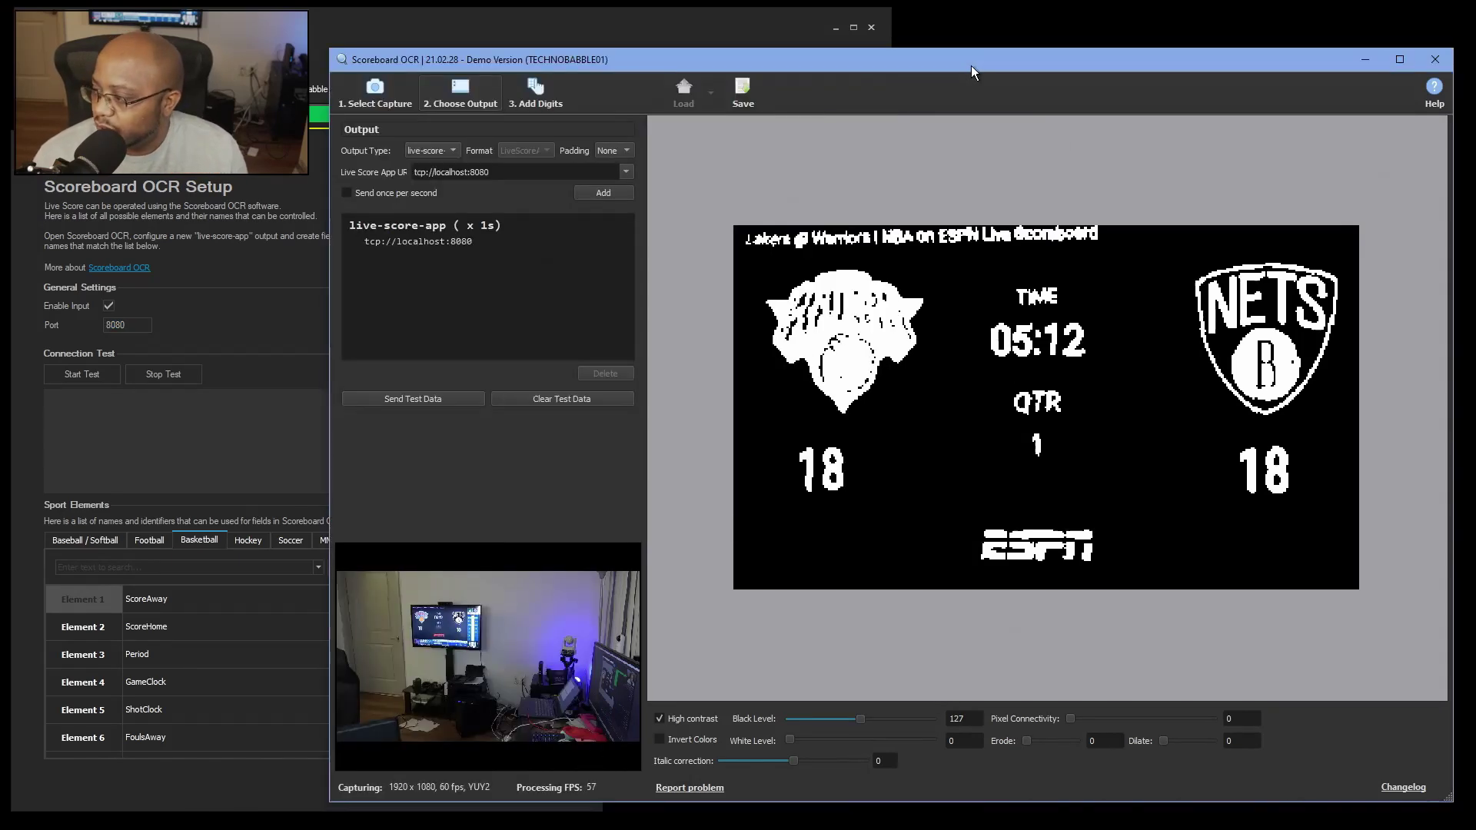
Switch to Scoreboard OCR and add a digit field named ScoreAway with the Custom value format
{"action": "left_click", "coordinate": [971, 66]}
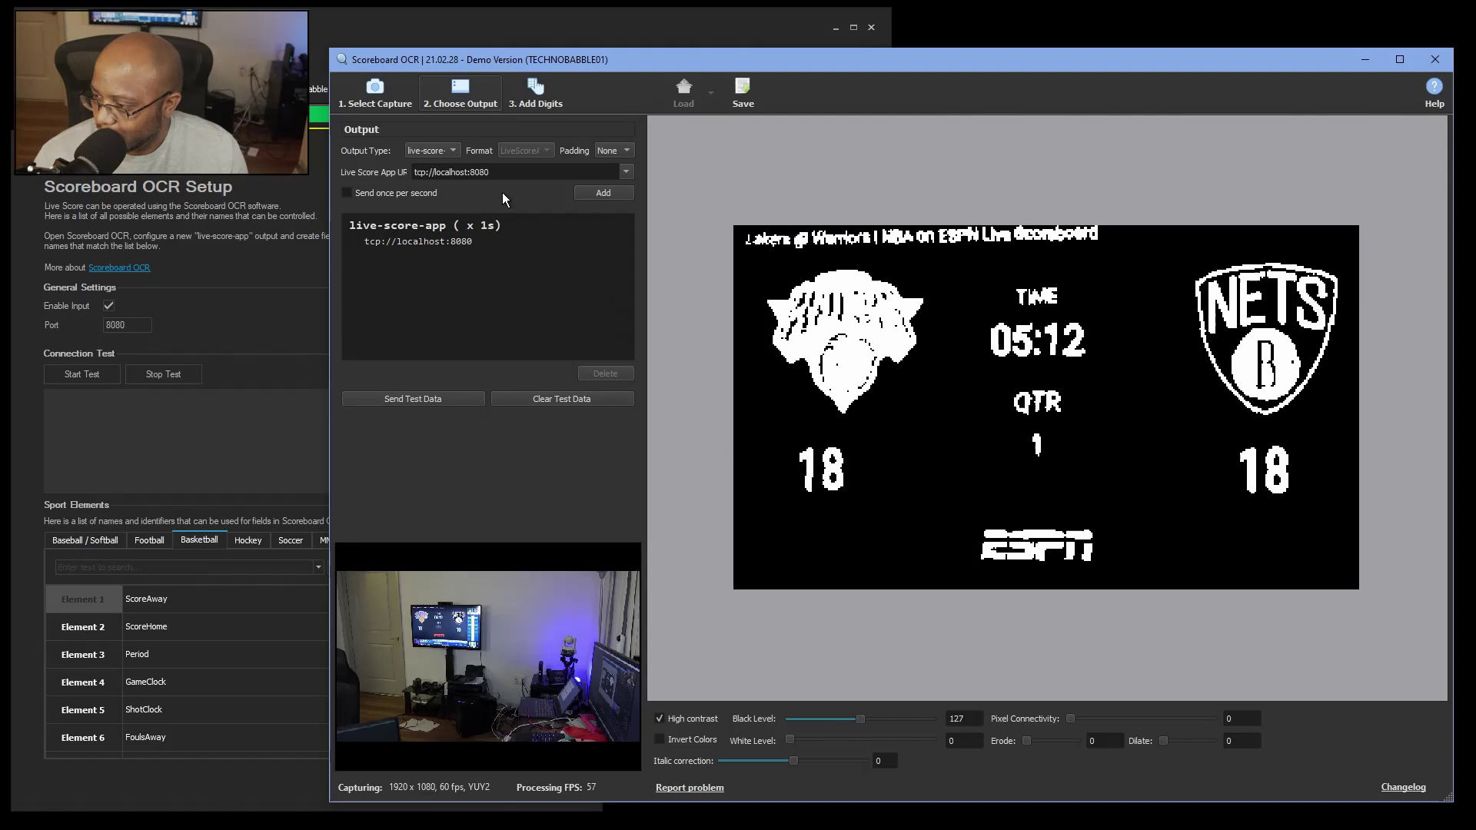
{"action": "left_click", "coordinate": [533, 93]}
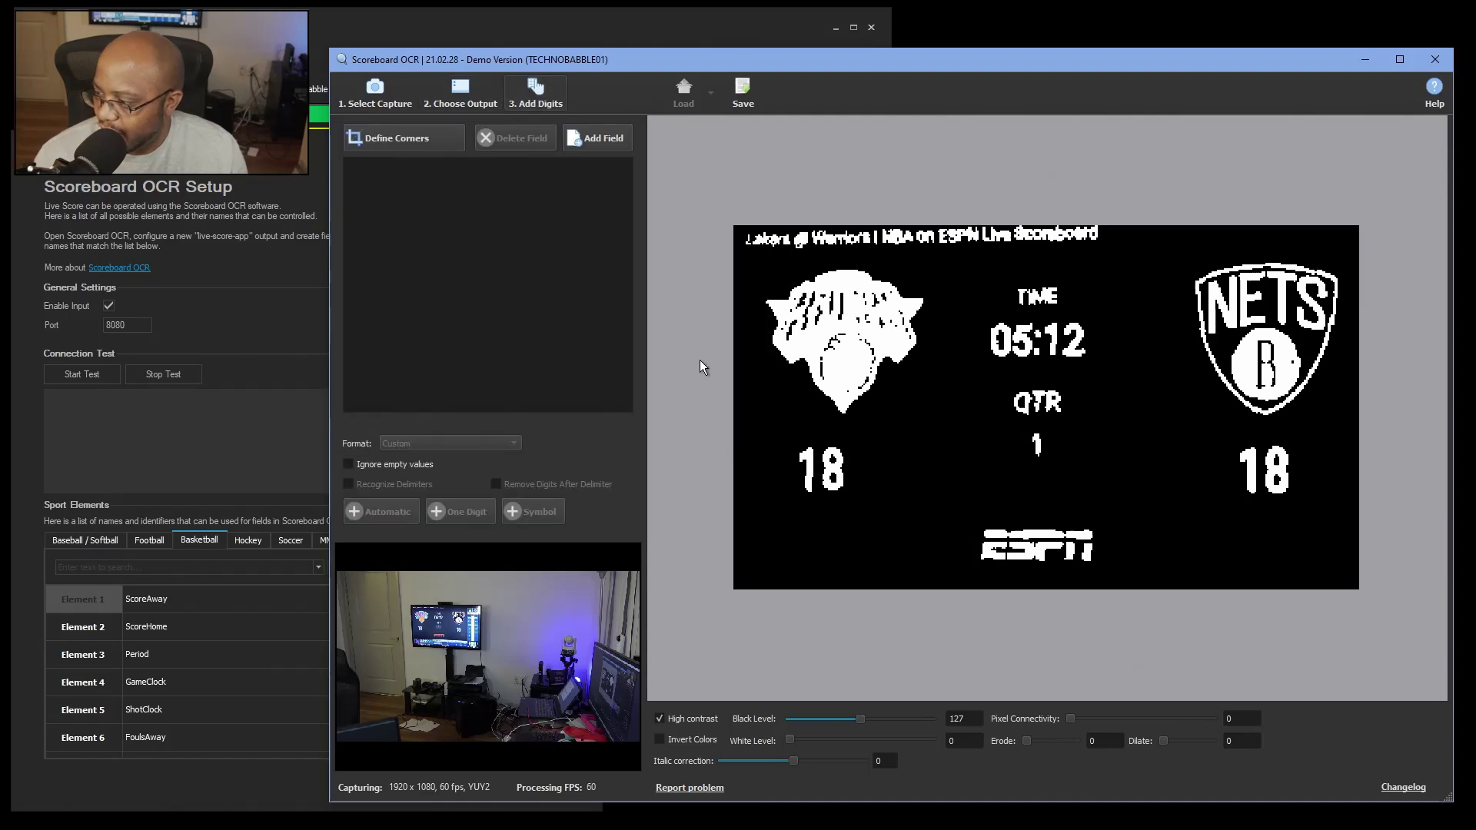
{"action": "left_click", "coordinate": [607, 143]}
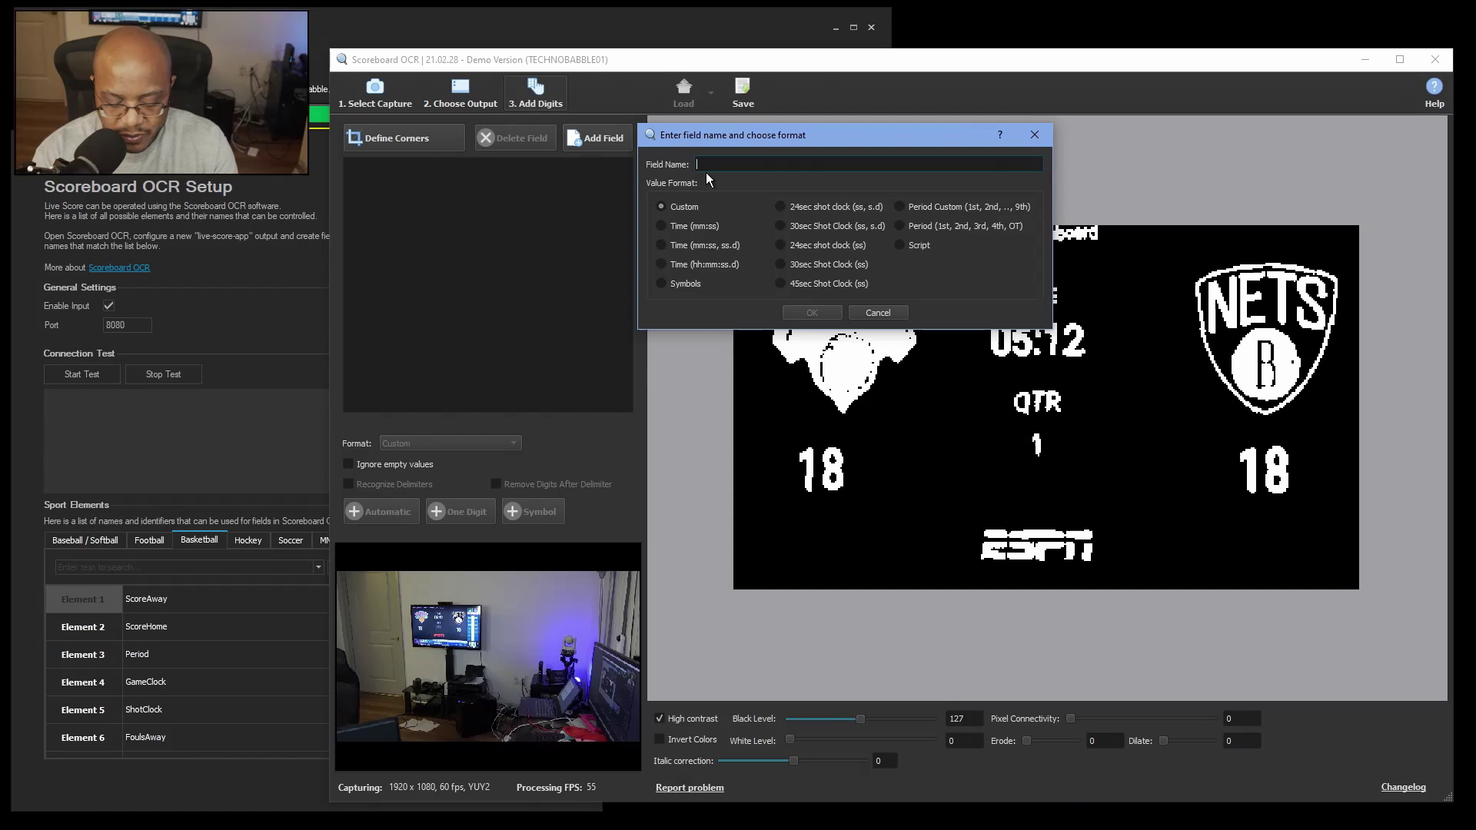
{"action": "type", "text": "ScoreAwa"}
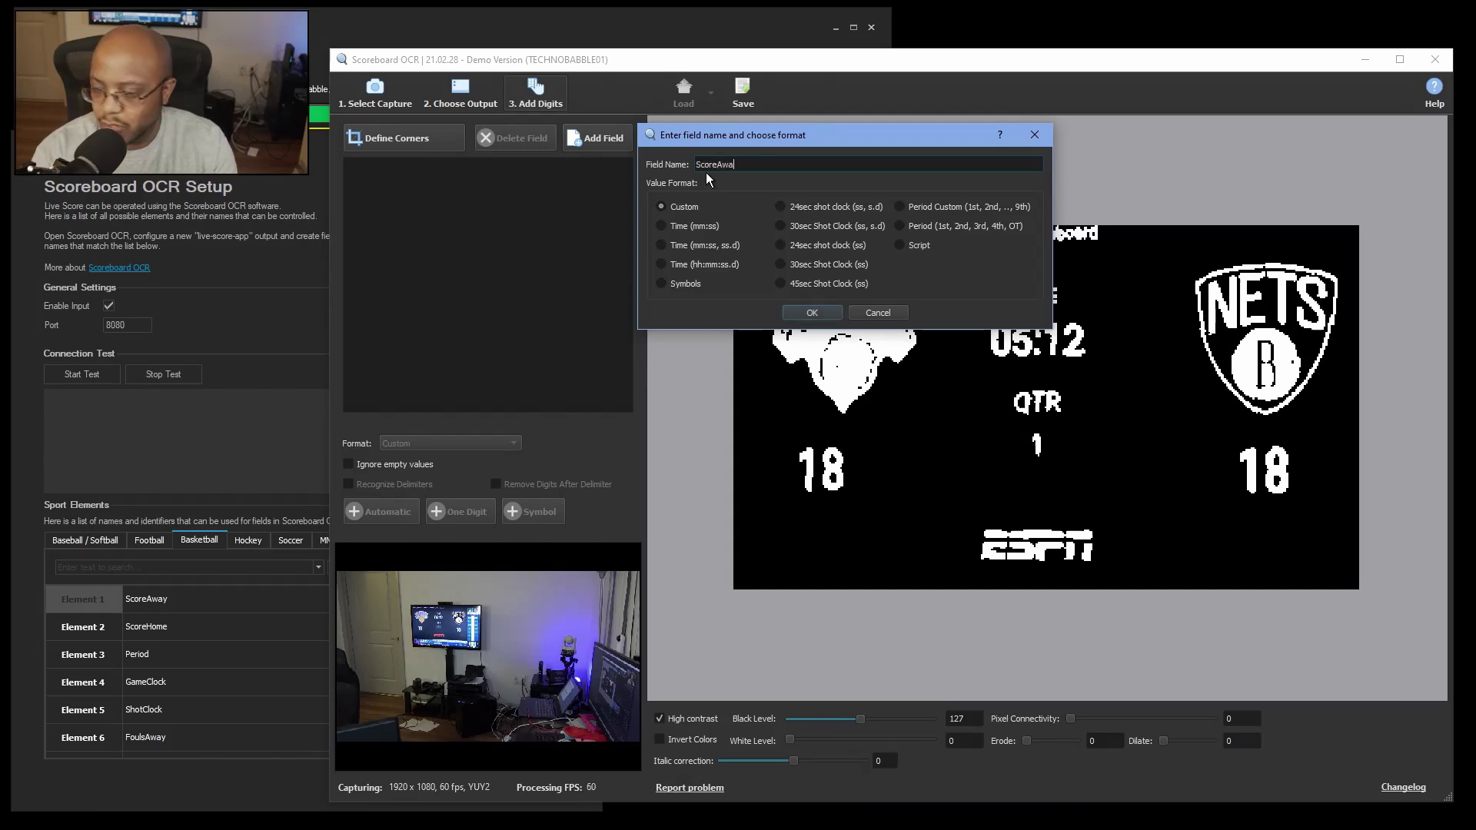
{"action": "type", "text": "y"}
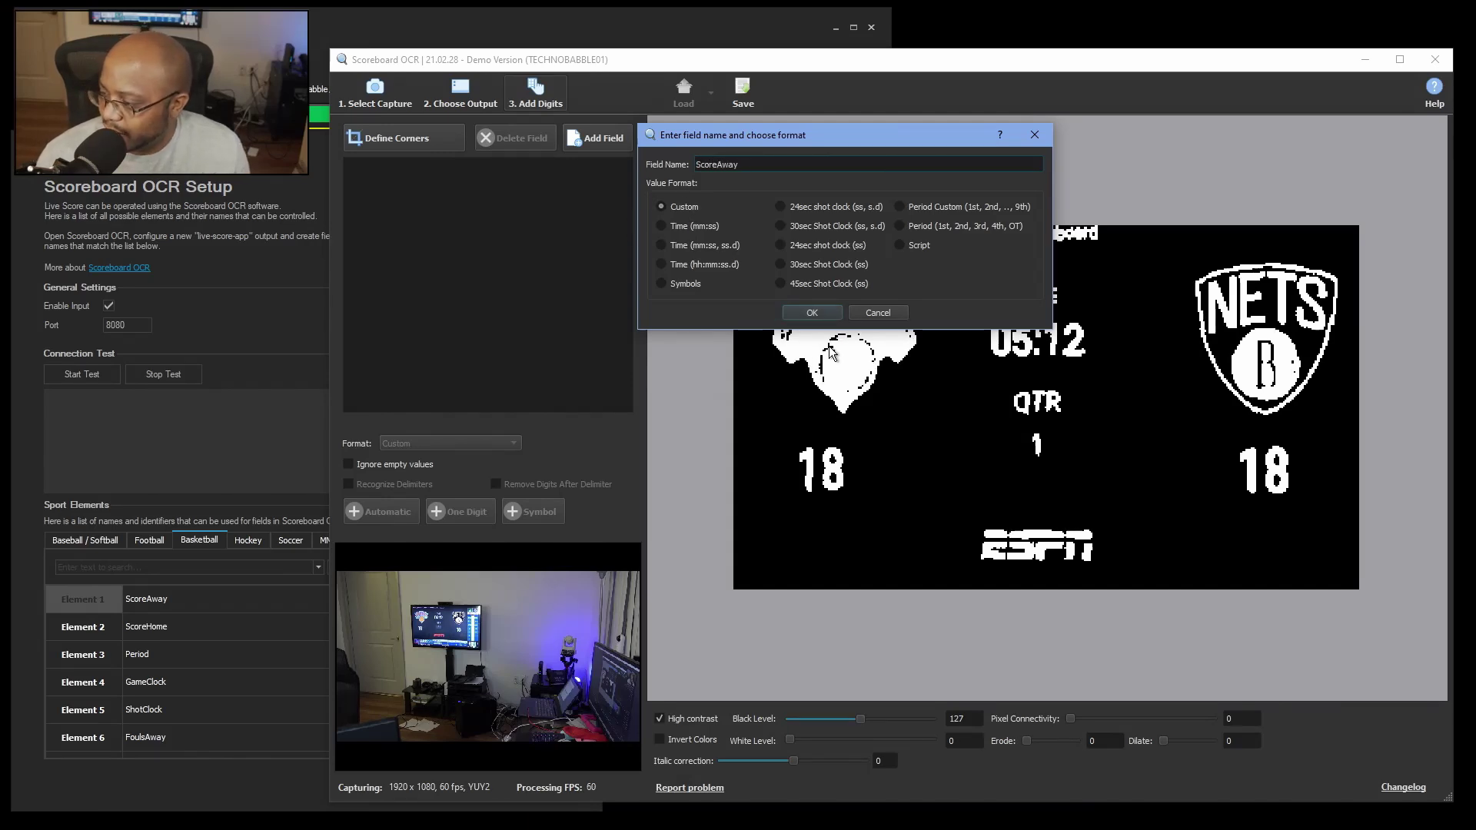
{"action": "left_click", "coordinate": [810, 314]}
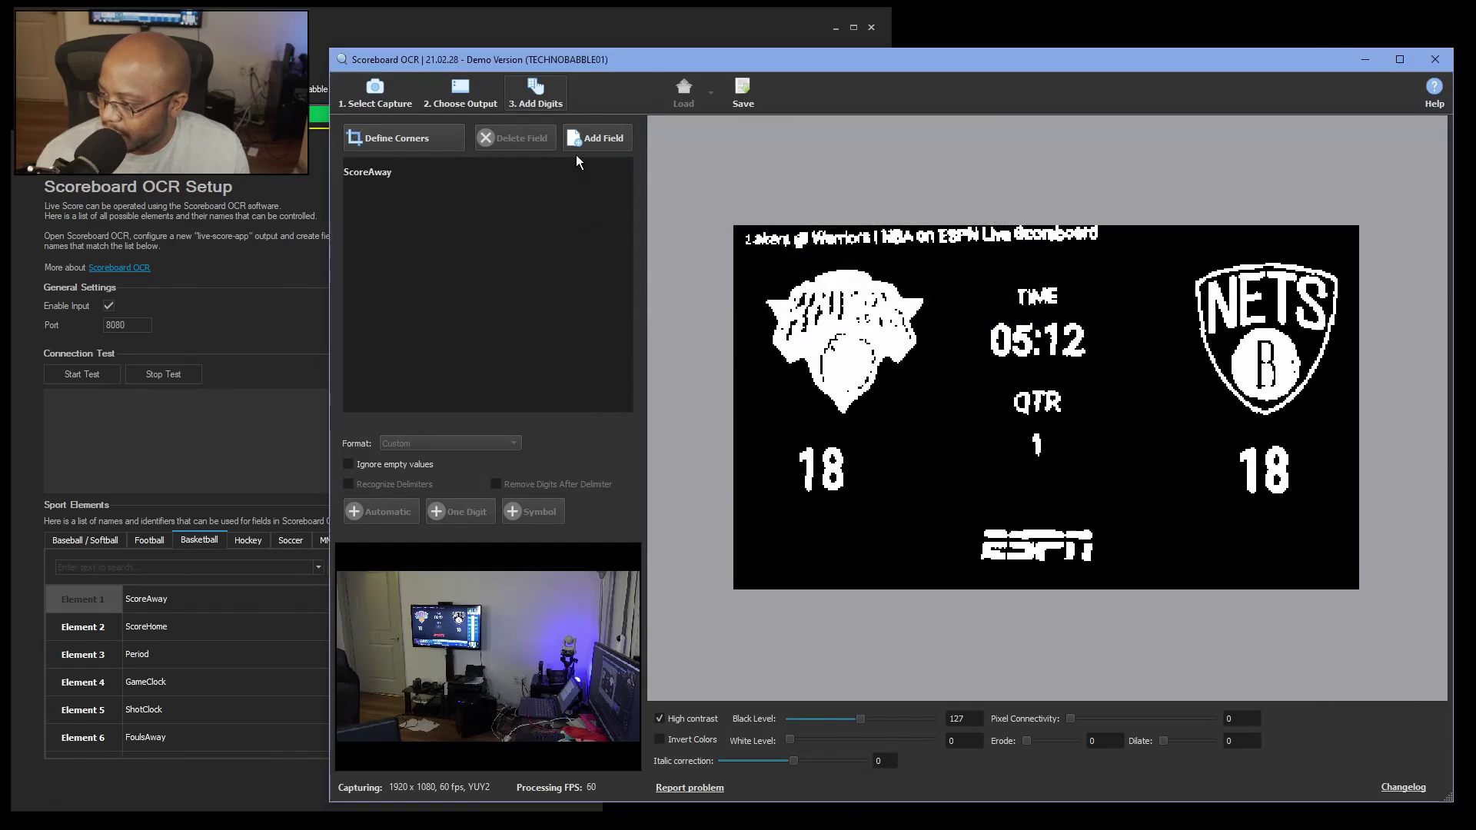
Add a digit field named ScoreHome with the Custom value format
{"action": "left_click", "coordinate": [605, 142]}
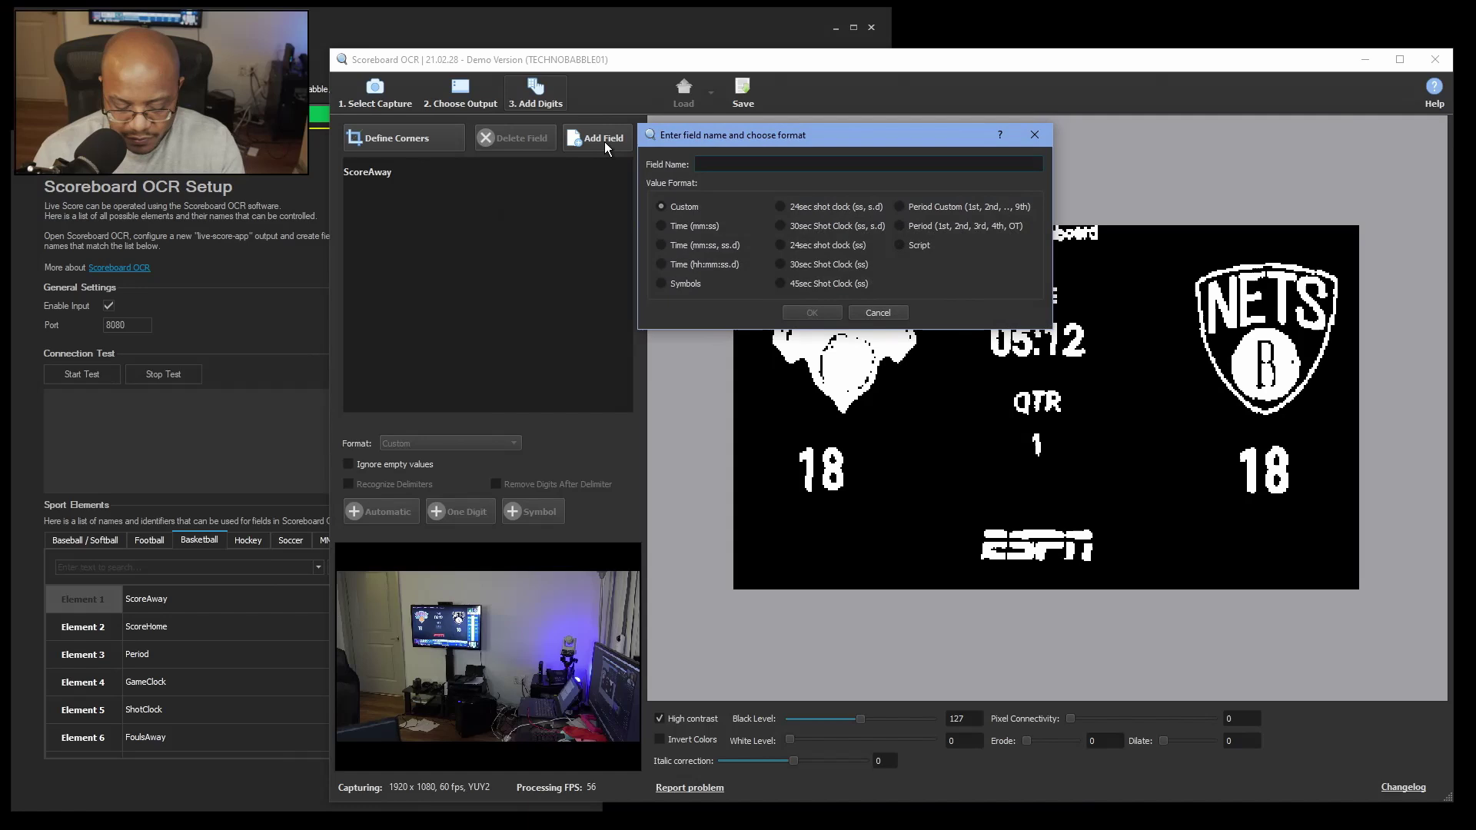
{"action": "type", "text": "ScoreHome"}
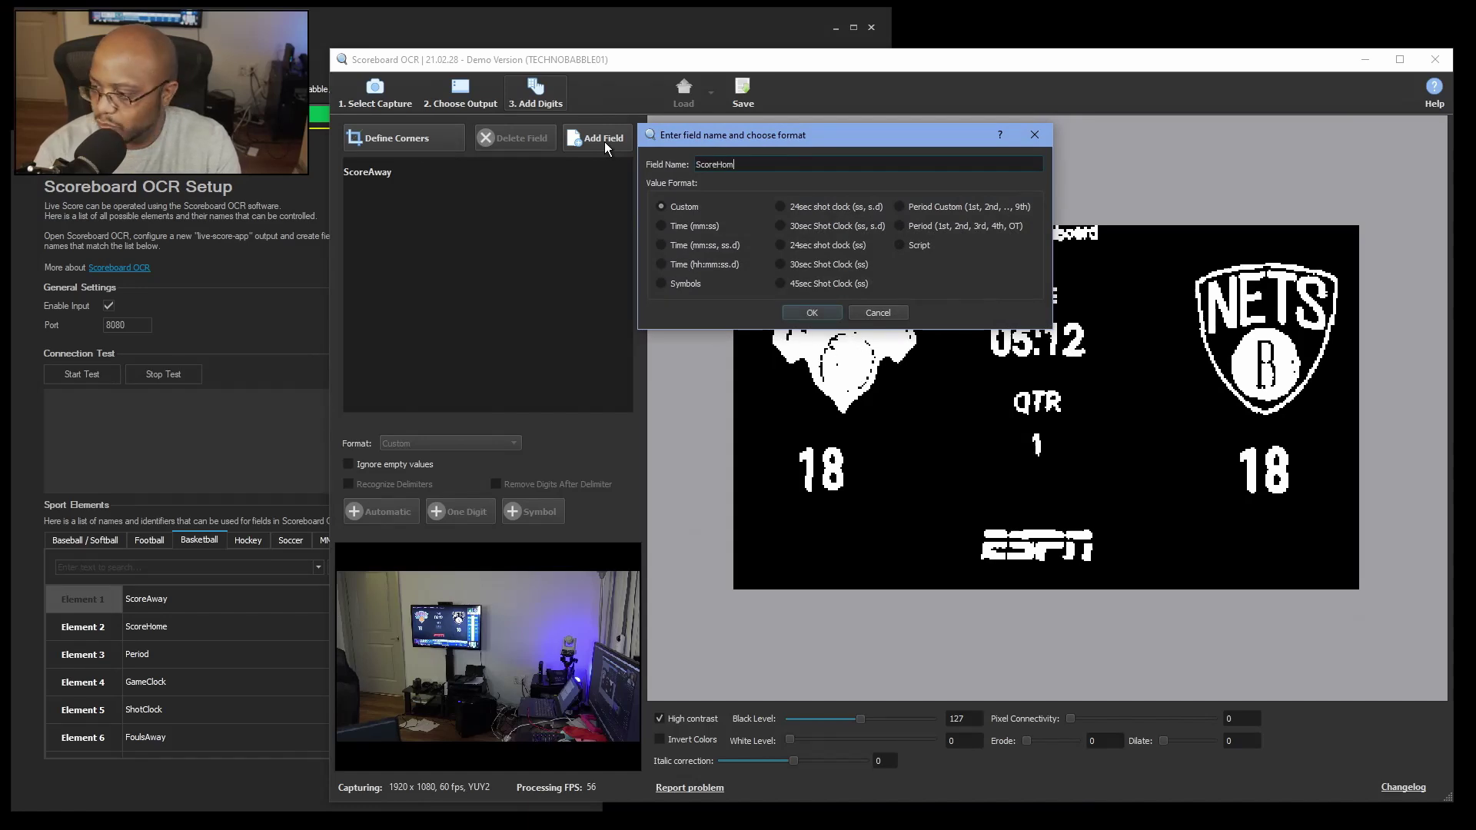
{"action": "left_click", "coordinate": [812, 313]}
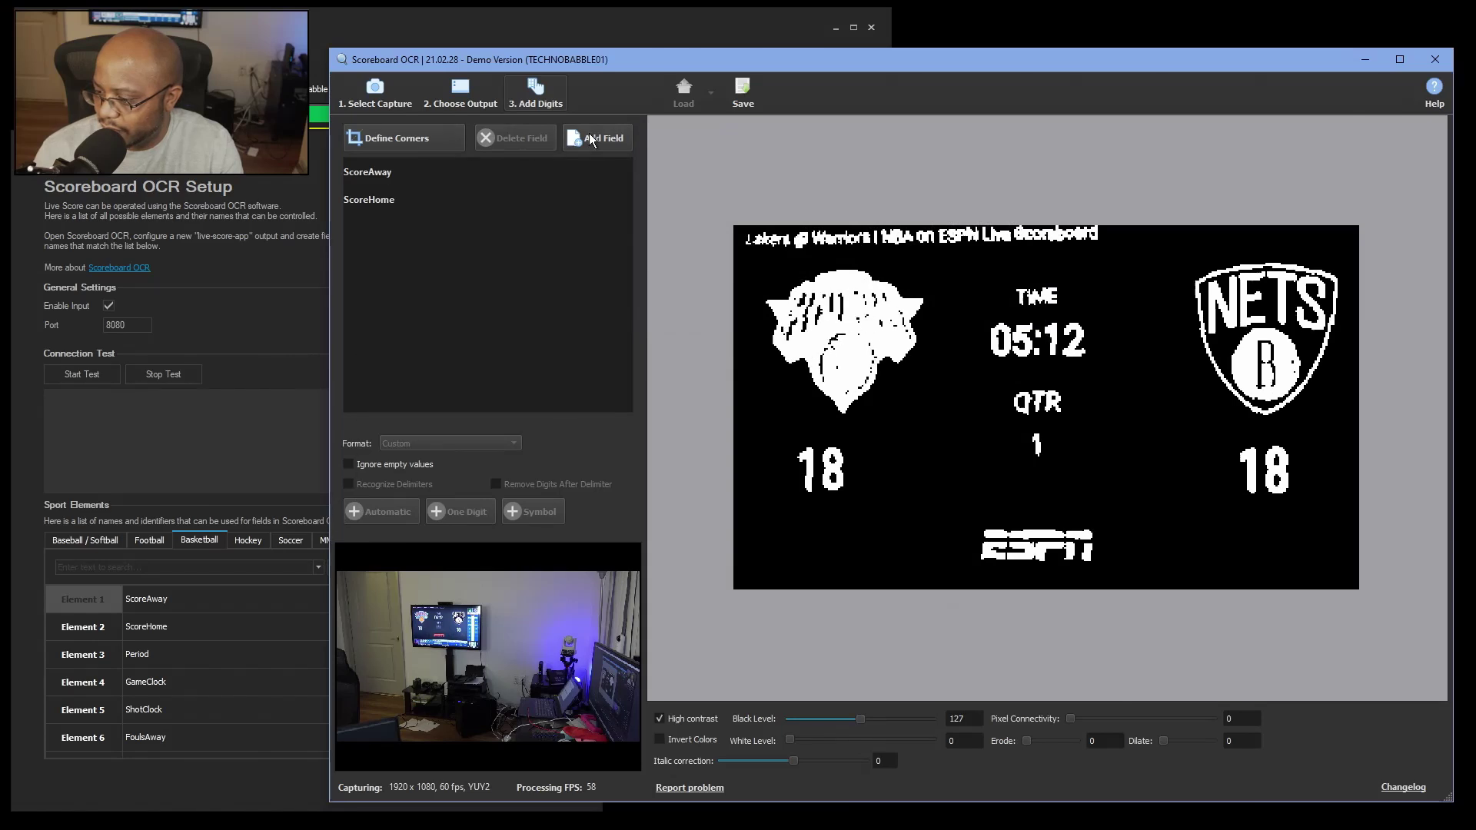
Add a digit field named Period with the Custom value format
{"action": "left_click", "coordinate": [592, 140]}
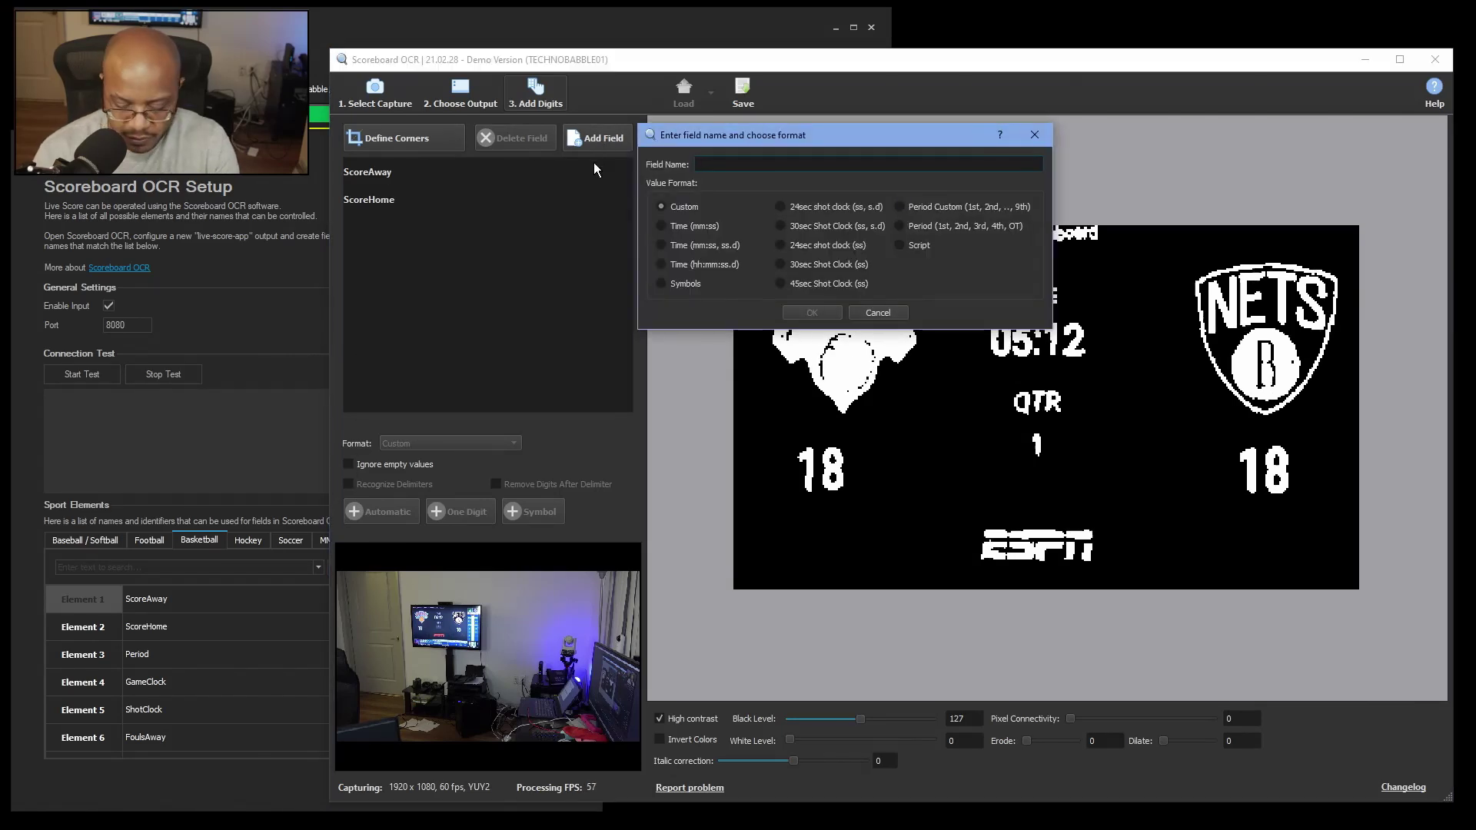
{"action": "type", "text": "Period"}
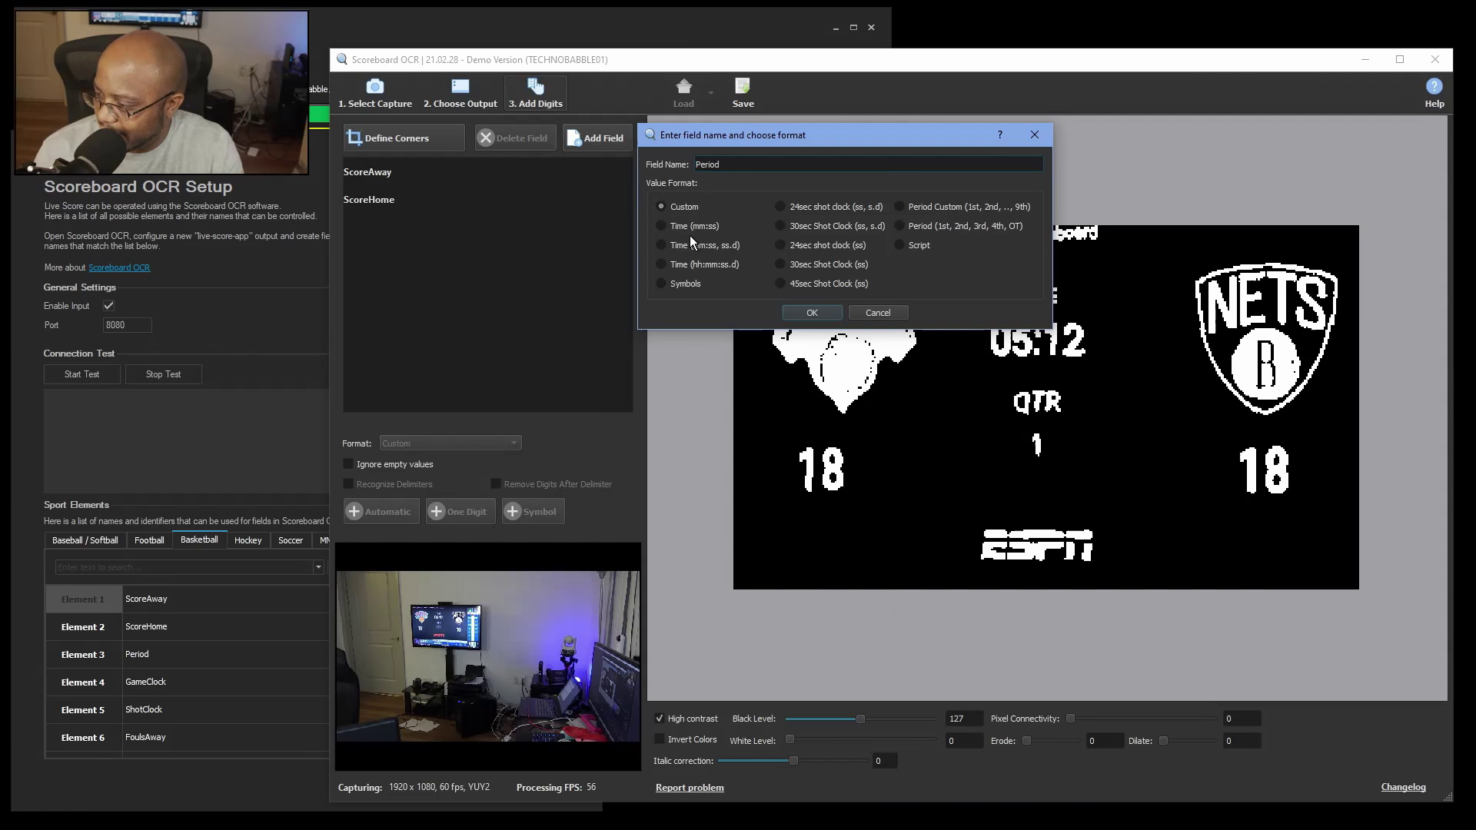
{"action": "left_click", "coordinate": [812, 312]}
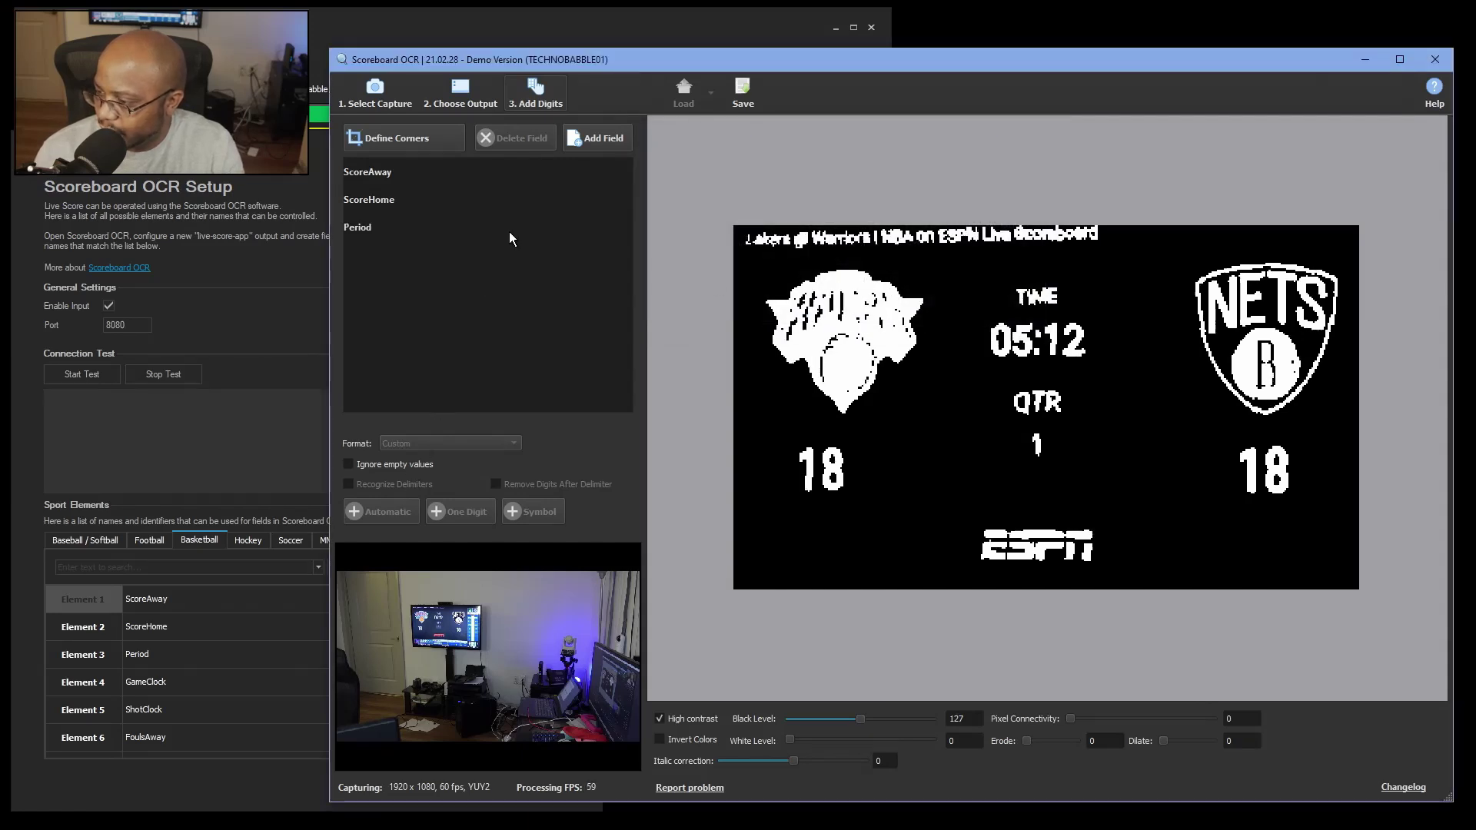
Add a digit field named GameClock with the Time (mm:ss) value format
{"action": "left_click", "coordinate": [607, 143]}
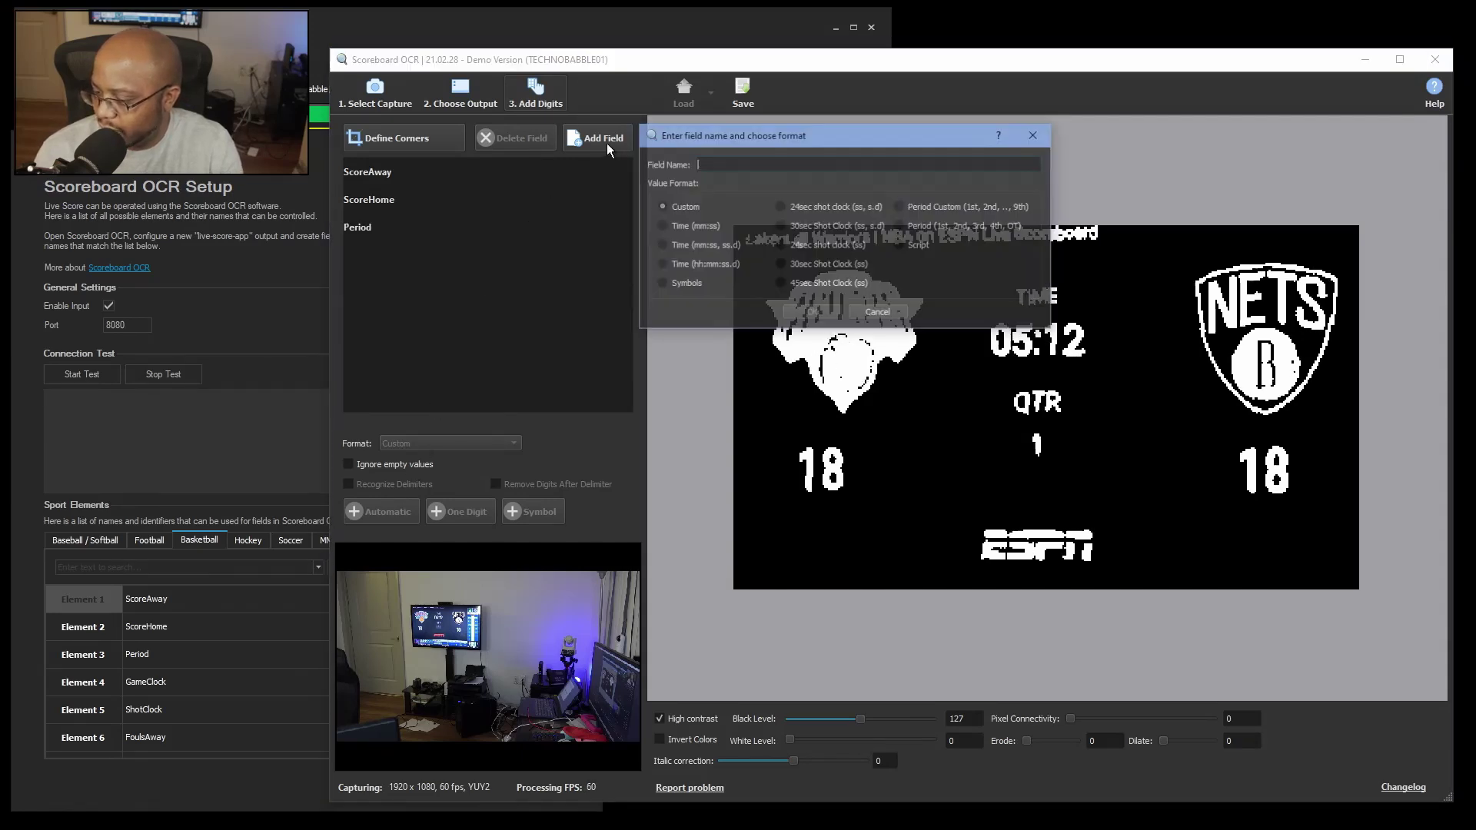
{"action": "type", "text": "GameC"}
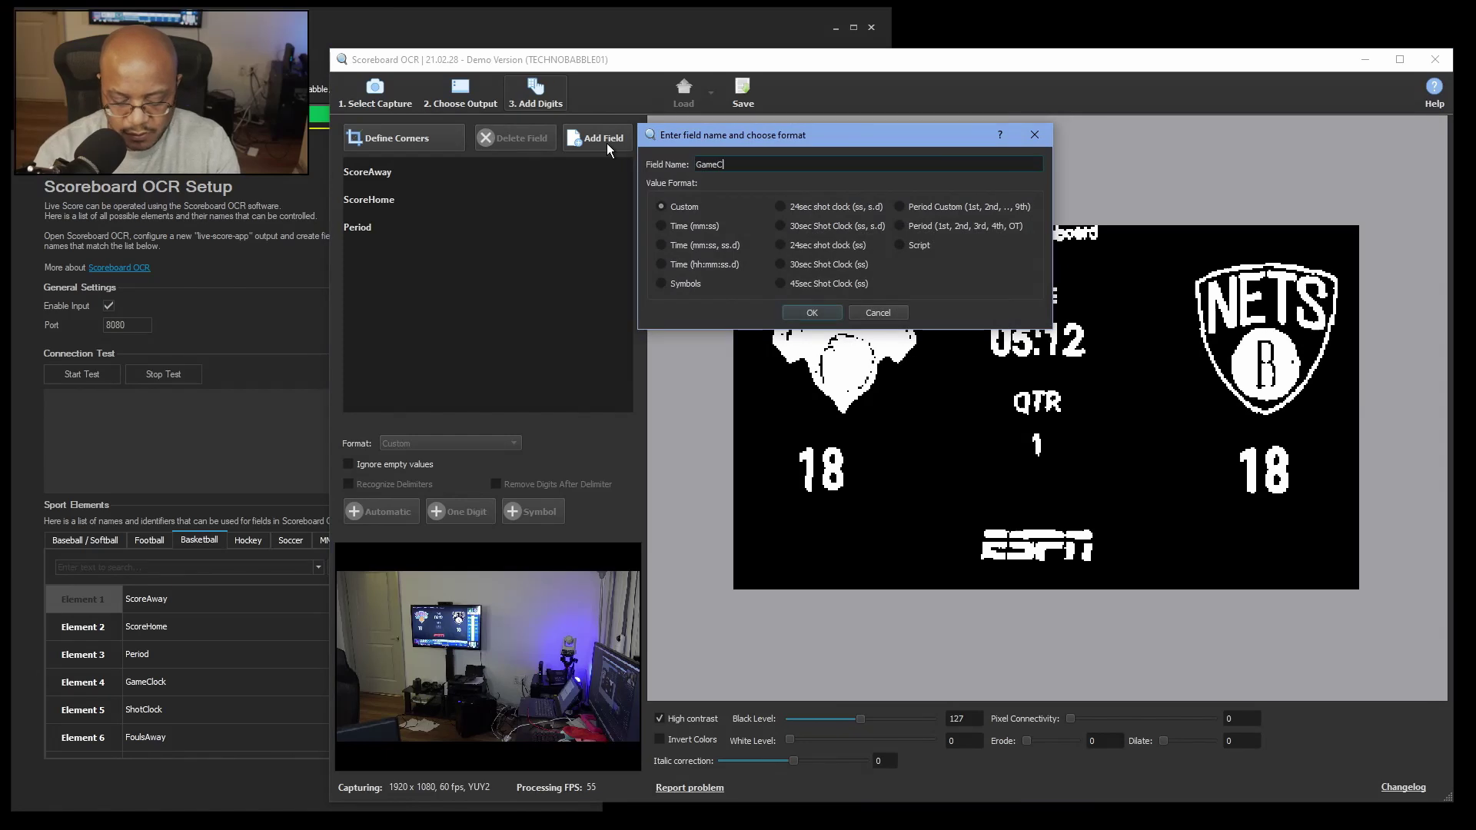
{"action": "type", "text": "lock"}
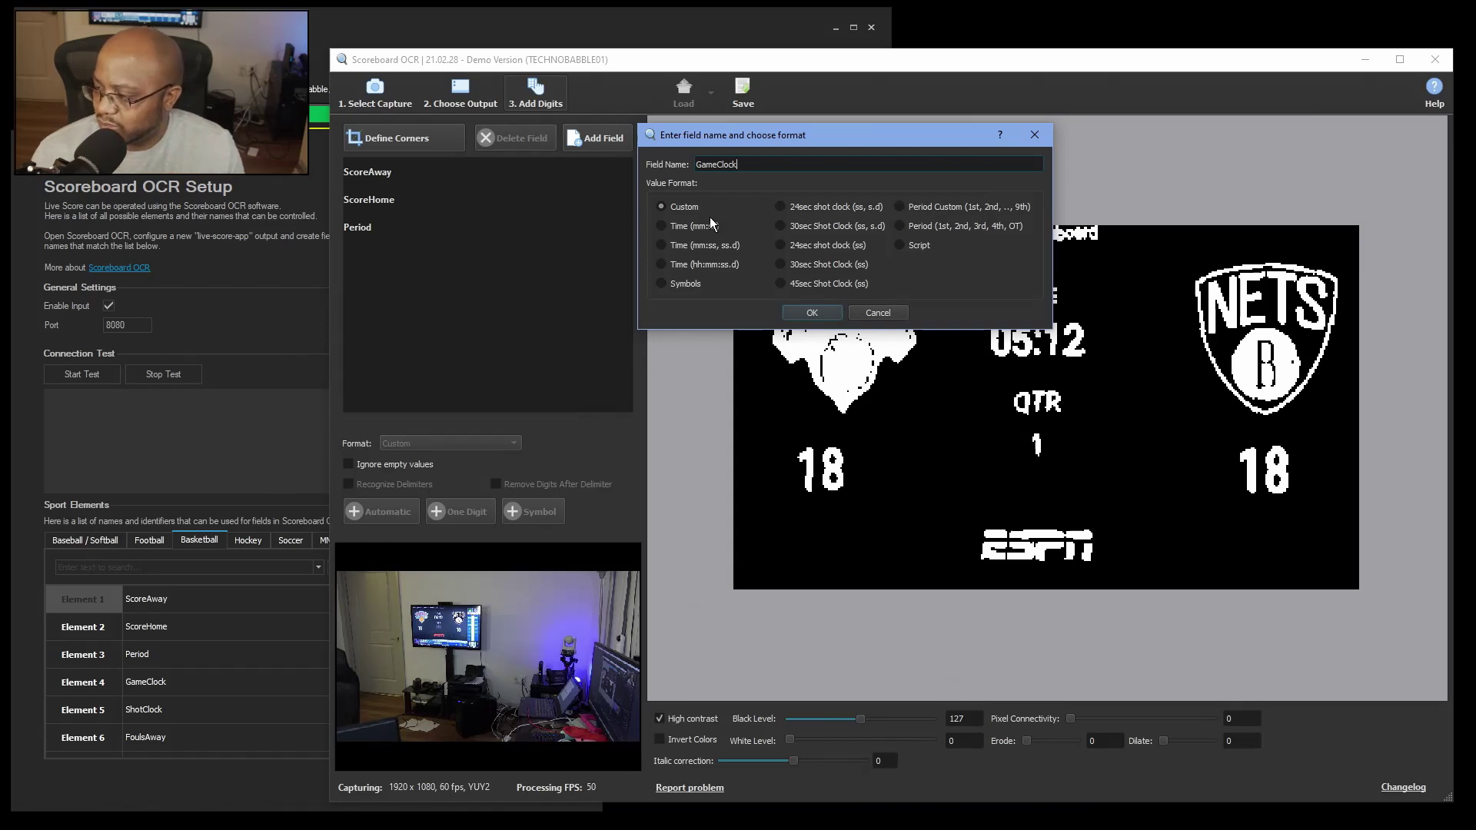
{"action": "left_click", "coordinate": [661, 225]}
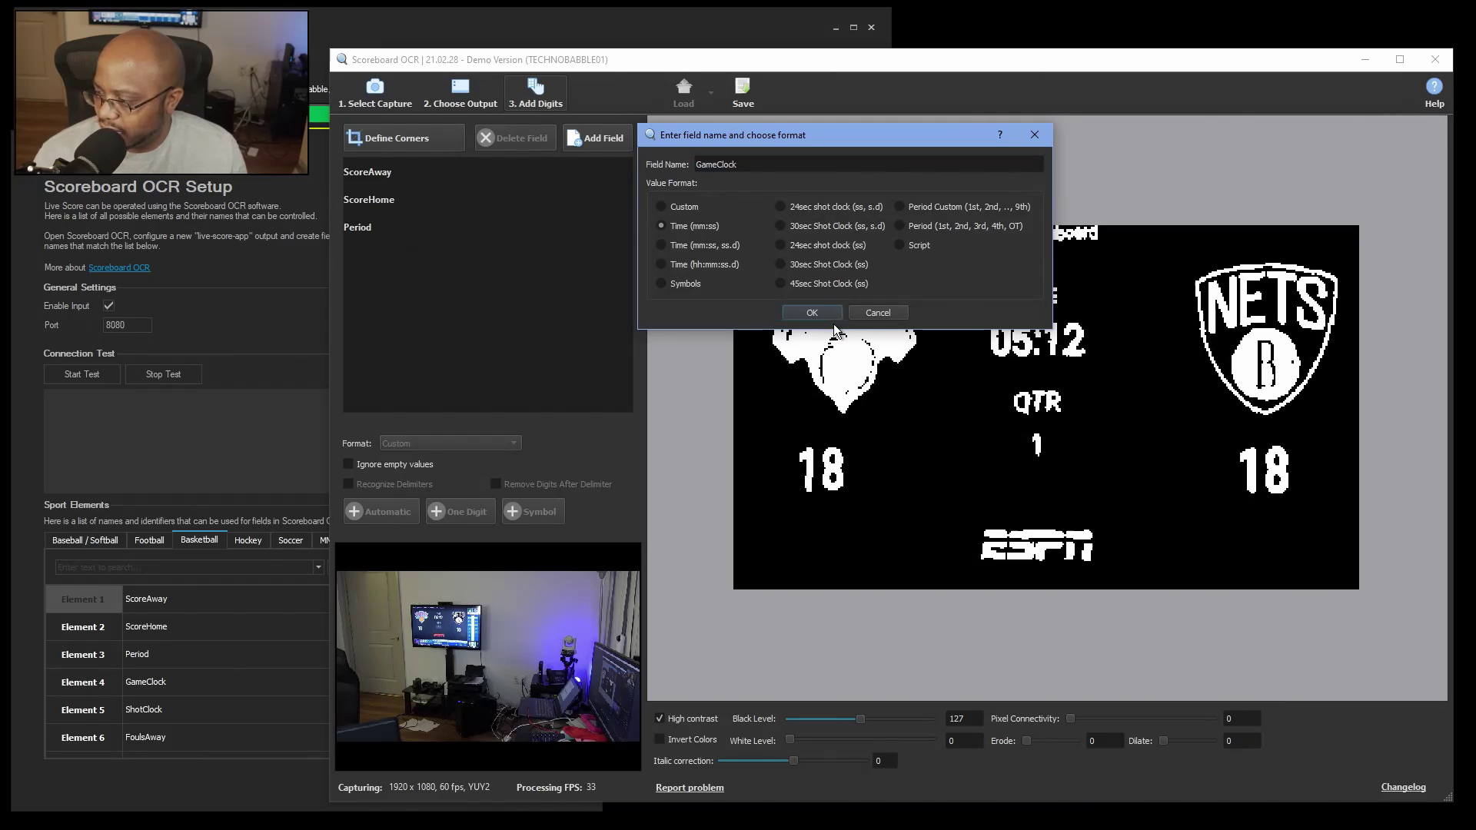
{"action": "left_click", "coordinate": [811, 313]}
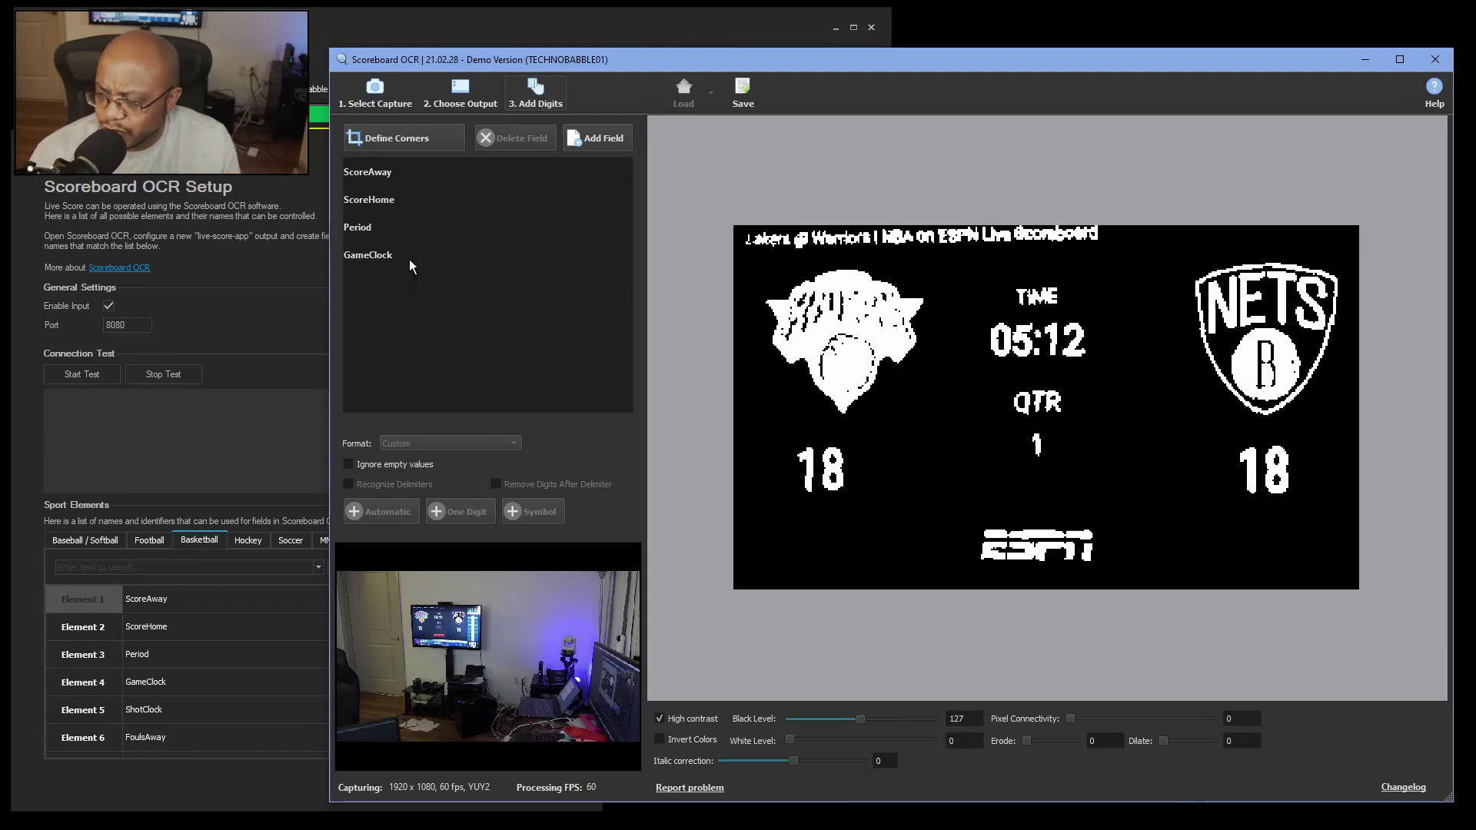
Review the format options for ScoreAway, keep Custom, and give it an automatic digit area around the score below the Knicks logo
{"action": "left_click", "coordinate": [383, 174]}
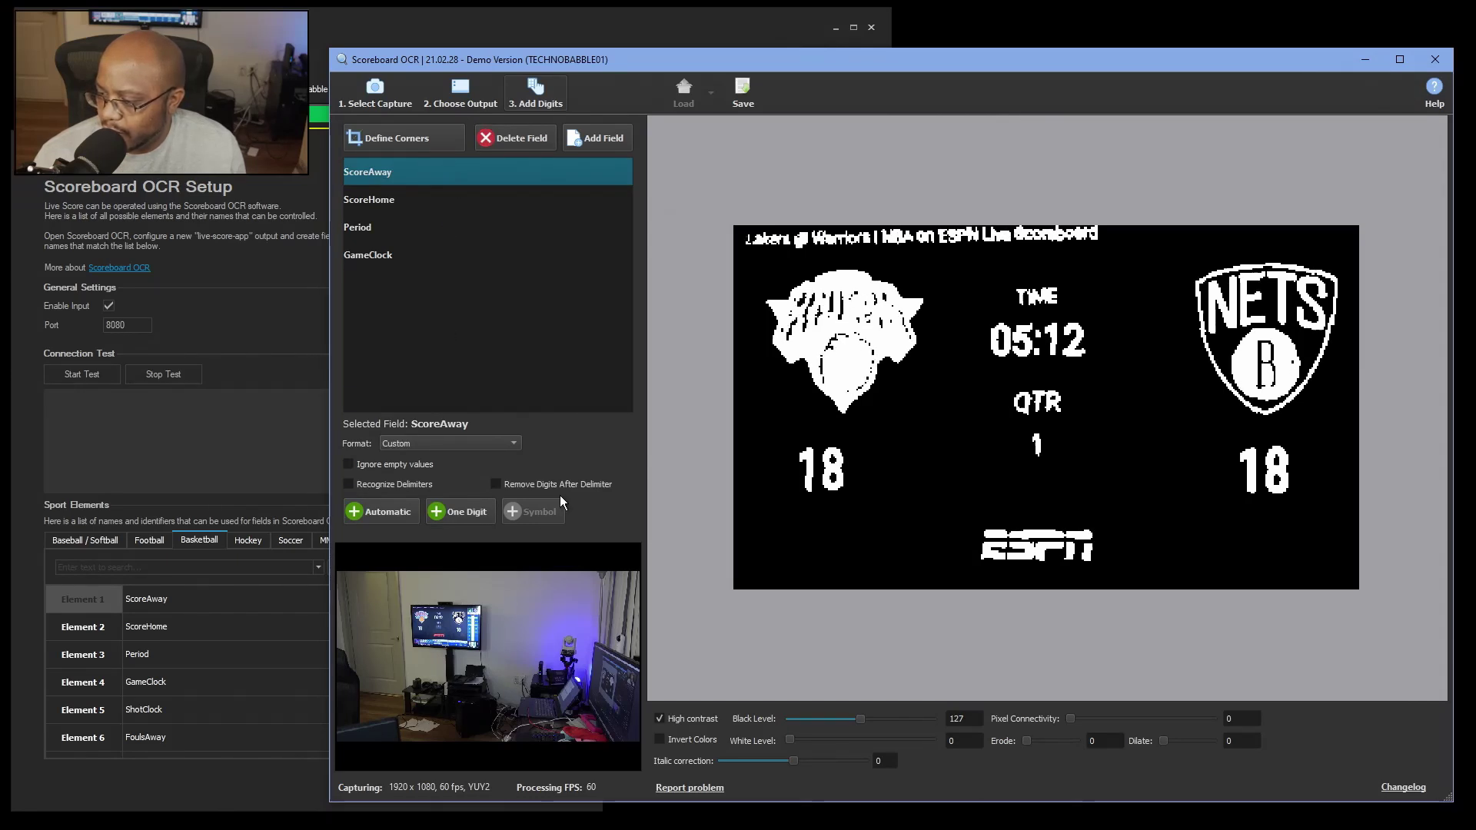
{"action": "left_click", "coordinate": [447, 442]}
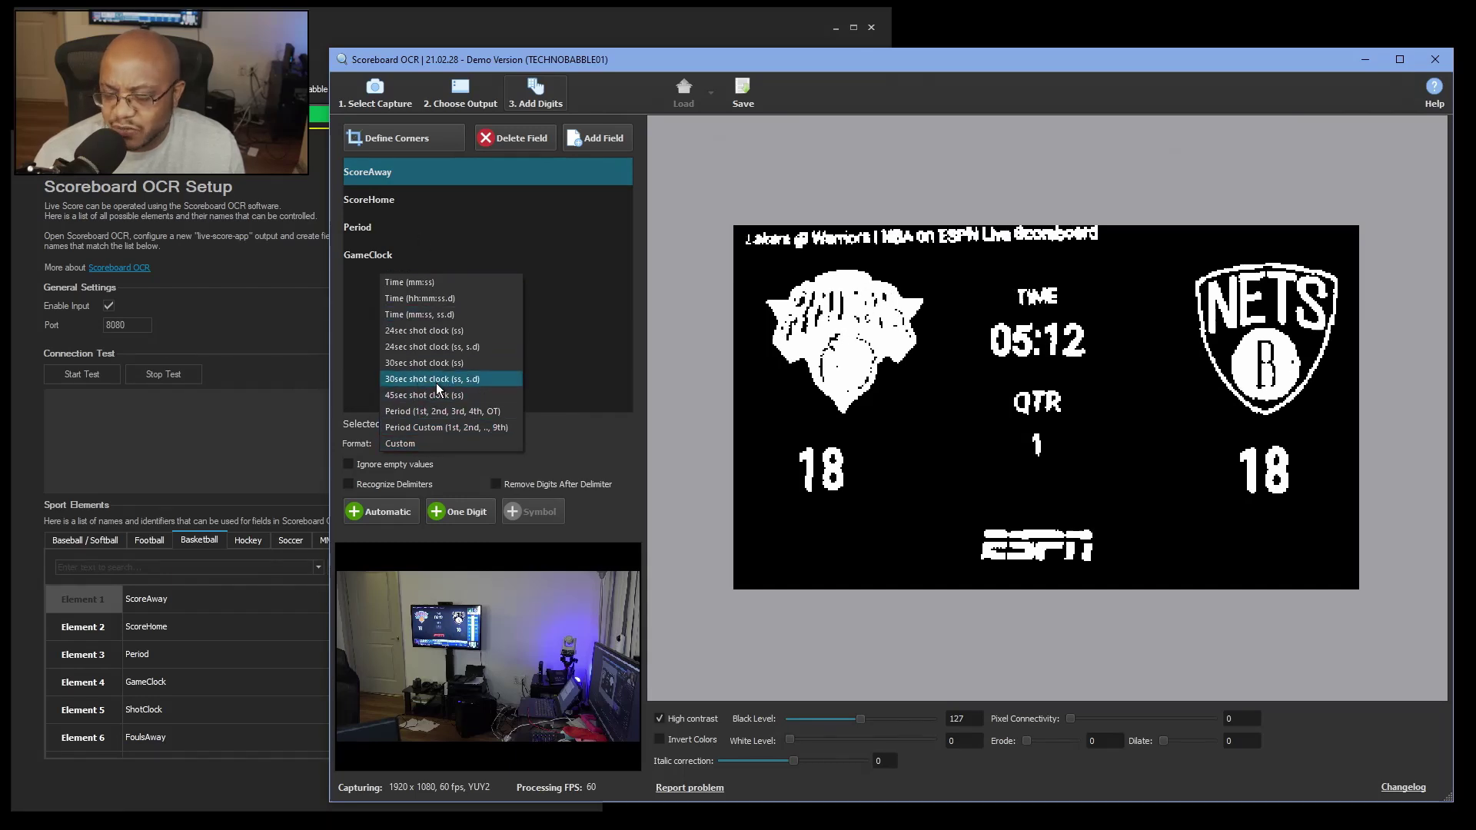
{"action": "left_click", "coordinate": [578, 450]}
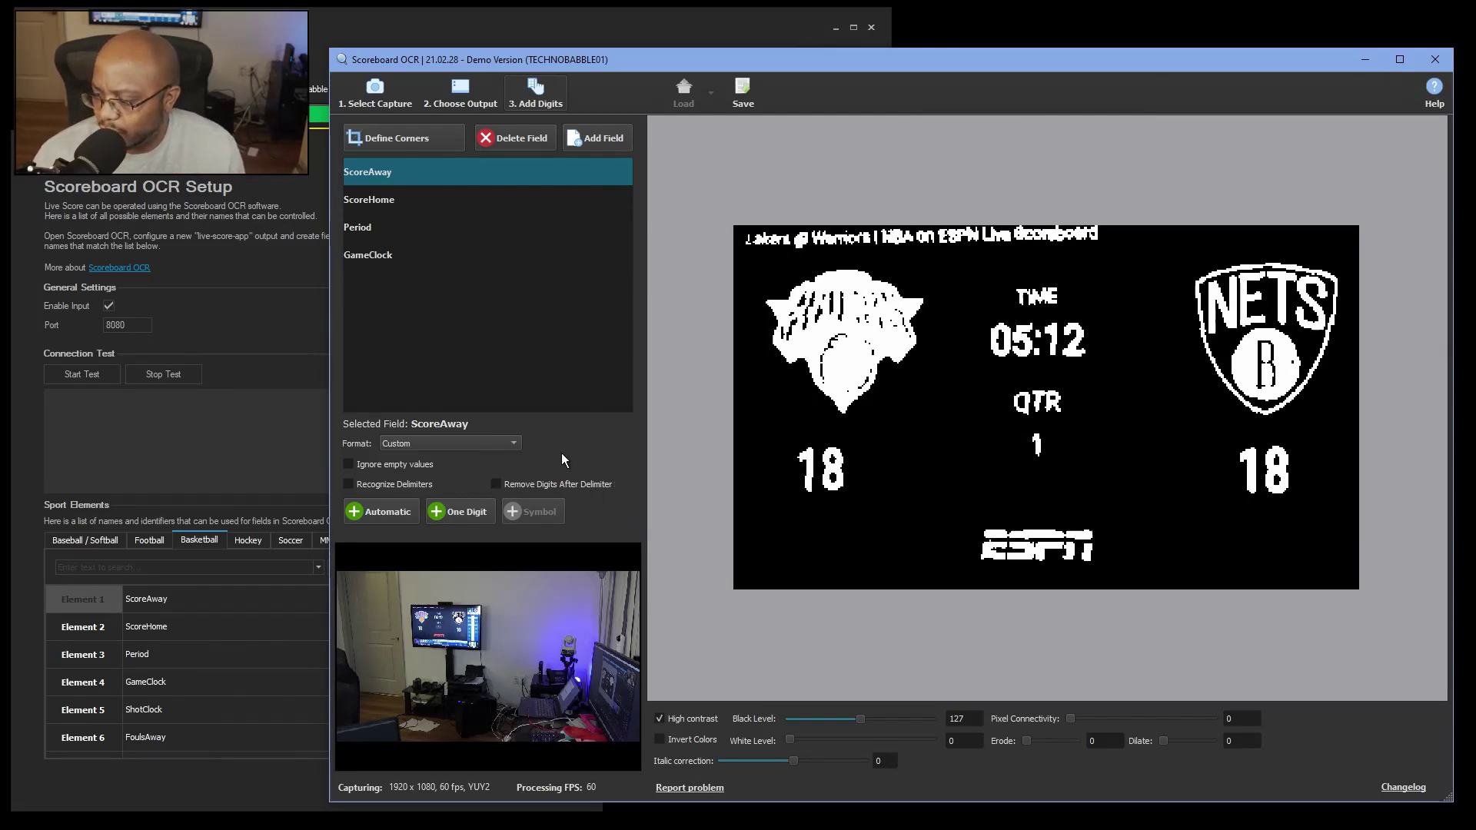
{"action": "left_click", "coordinate": [386, 509]}
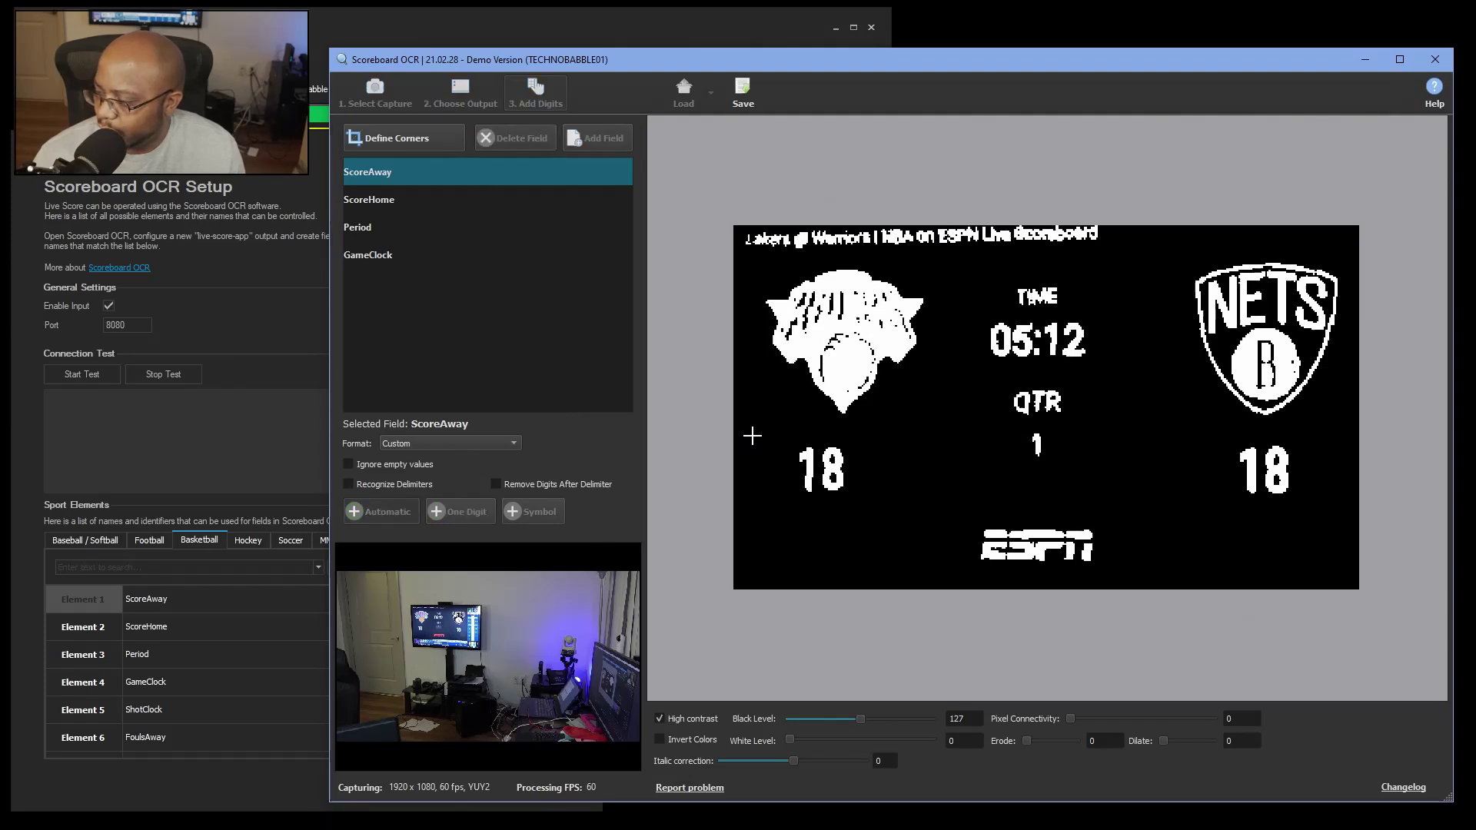
{"action": "mouse_move", "coordinate": [743, 432]}
{"action": "left_mouse_down"}
{"action": "mouse_move", "coordinate": [781, 475]}
{"action": "mouse_move", "coordinate": [856, 511]}
{"action": "mouse_move", "coordinate": [941, 514]}
{"action": "left_mouse_up"}
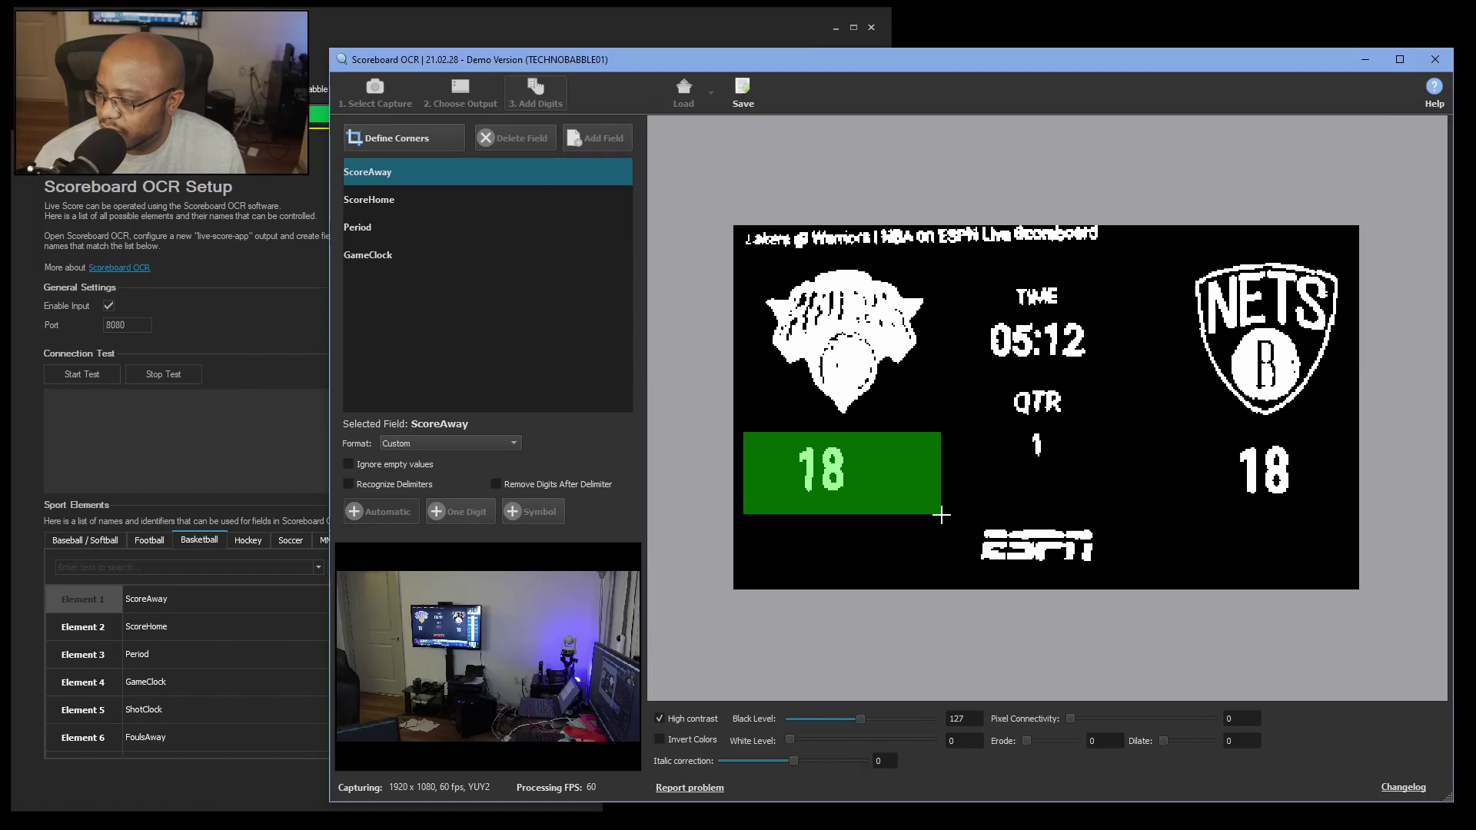
{"action": "left_click_drag", "start_coordinate": [941, 515], "coordinate": [942, 515]}
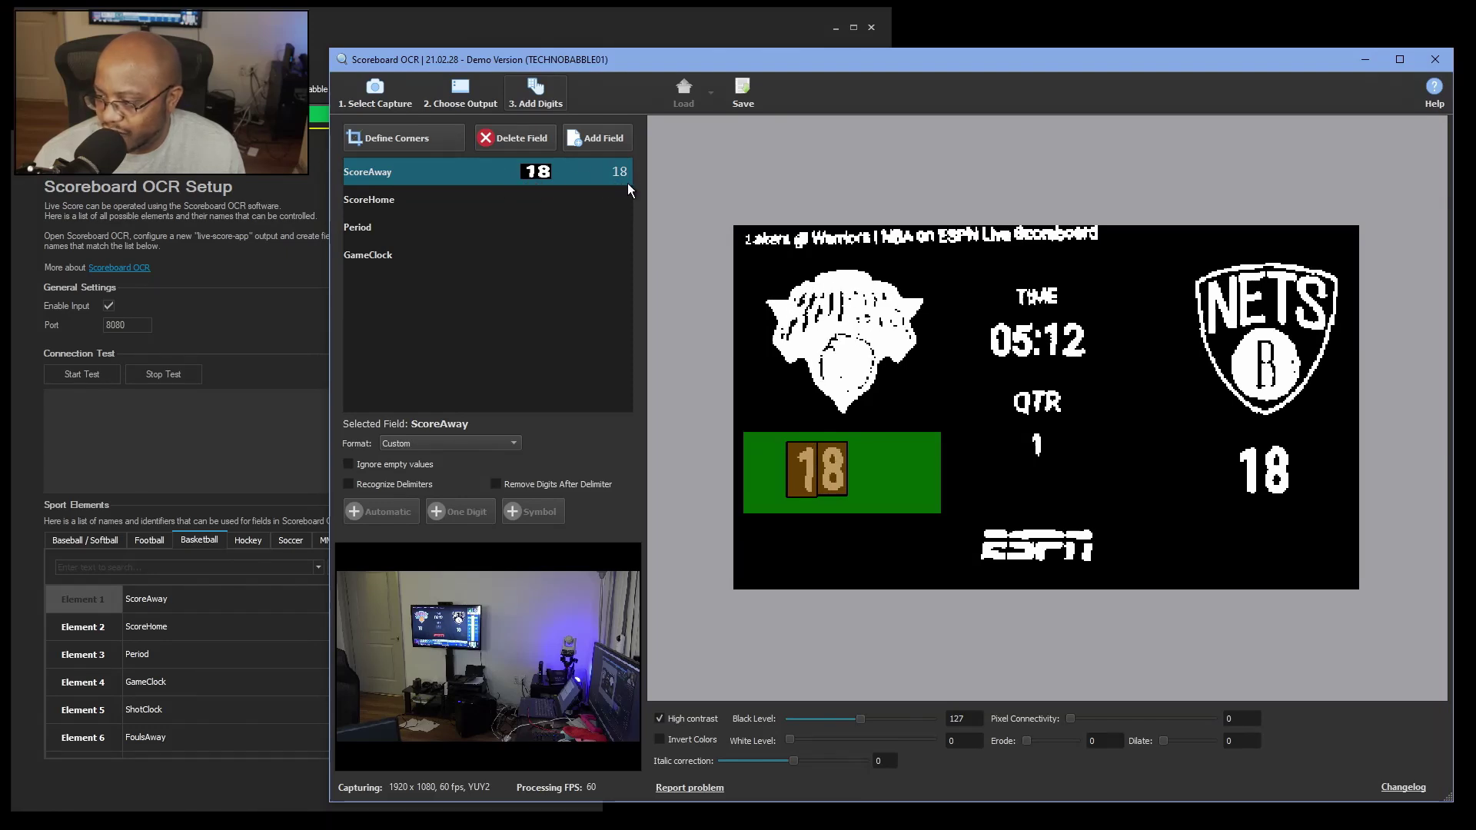
Give the ScoreHome field an automatic digit area around the score below the Nets logo
{"action": "left_click", "coordinate": [389, 200]}
{"action": "left_click", "coordinate": [389, 512]}
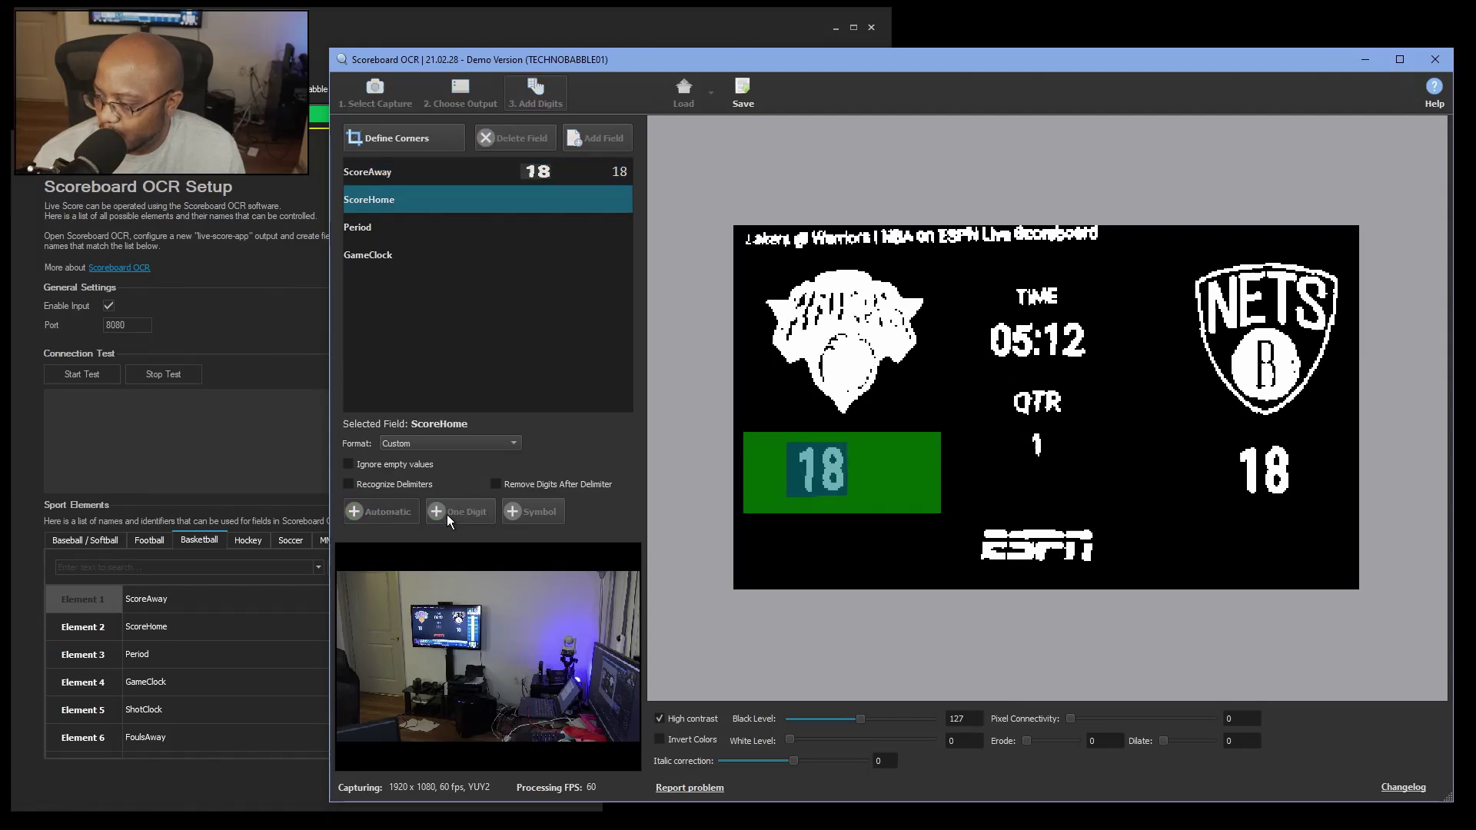
{"action": "left_click_drag", "start_coordinate": [1168, 432], "coordinate": [1353, 517]}
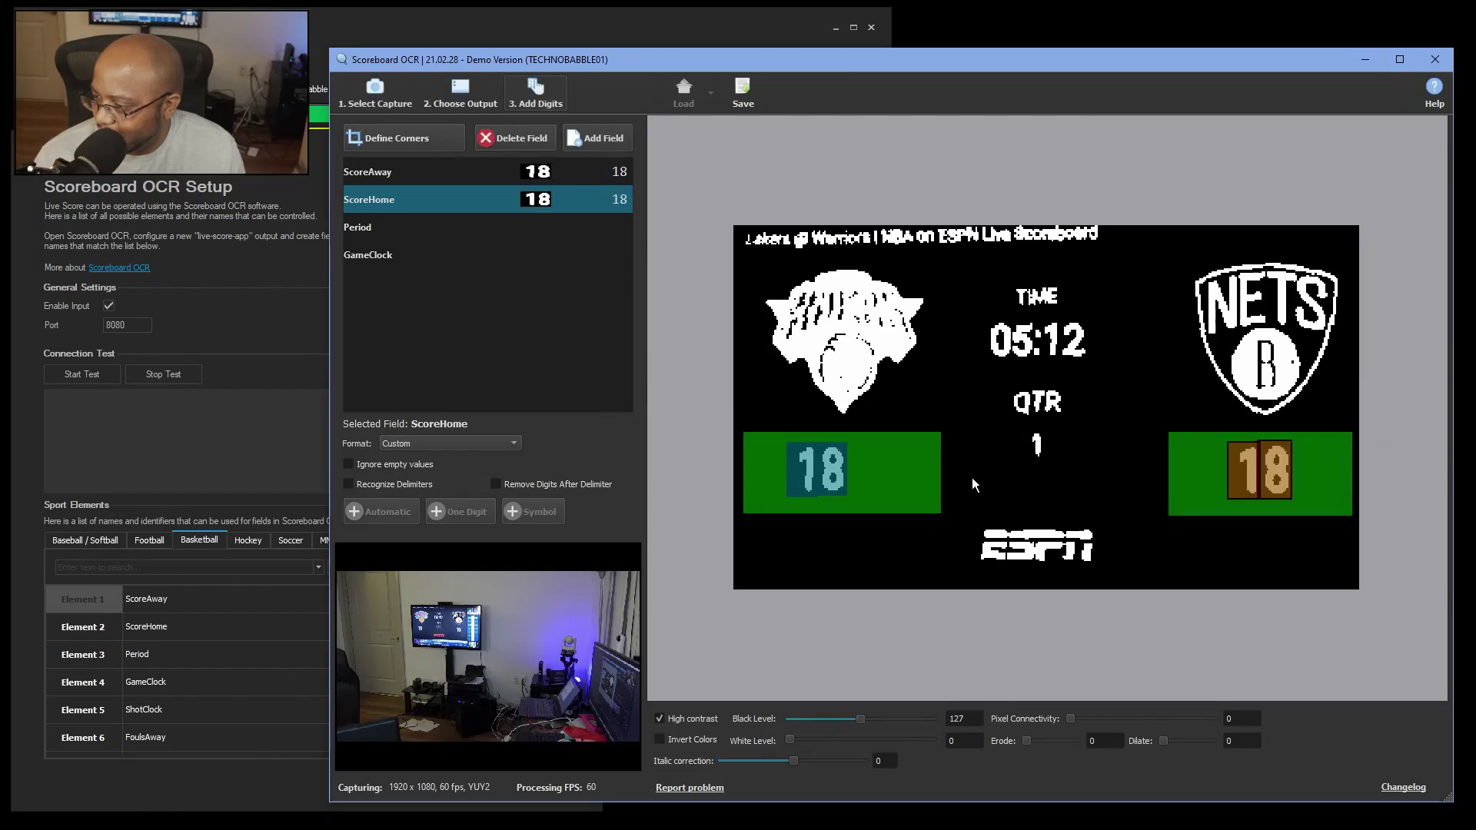
Give the Period field an automatic digit area around the number below the QTR label
{"action": "left_click", "coordinate": [368, 226]}
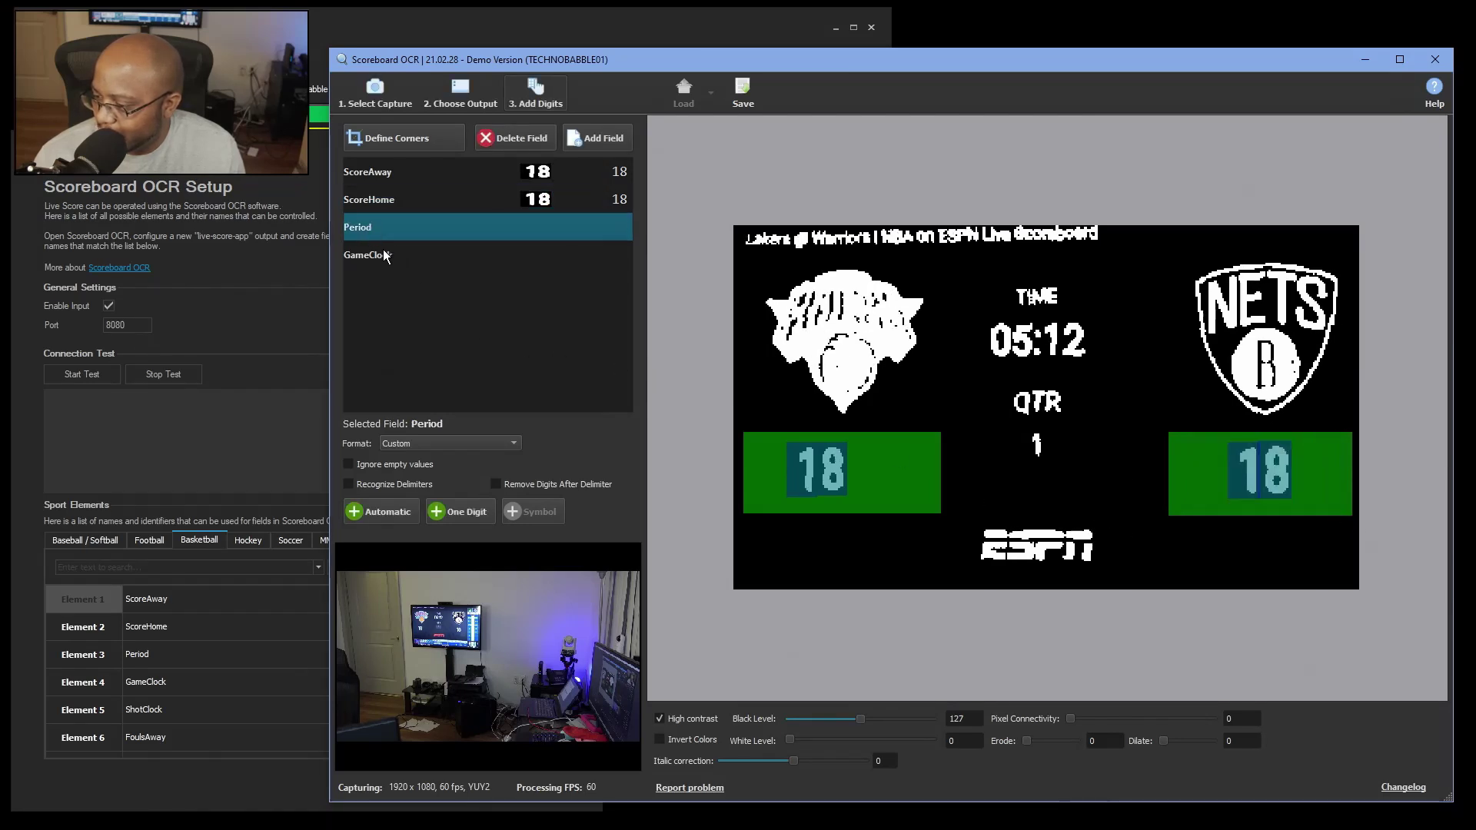
{"action": "left_click", "coordinate": [395, 513]}
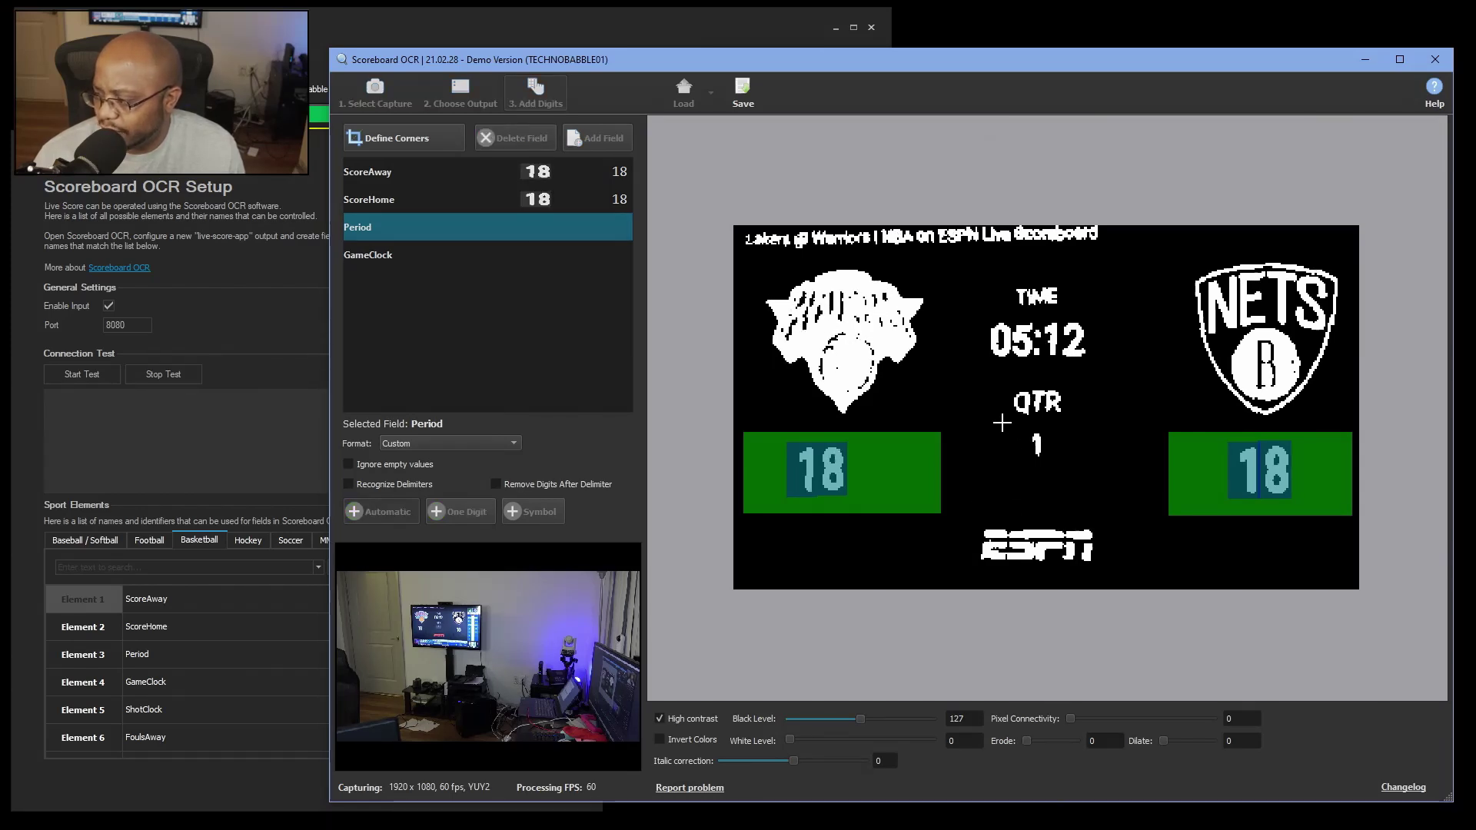
{"action": "left_click_drag", "start_coordinate": [1002, 422], "coordinate": [1076, 479]}
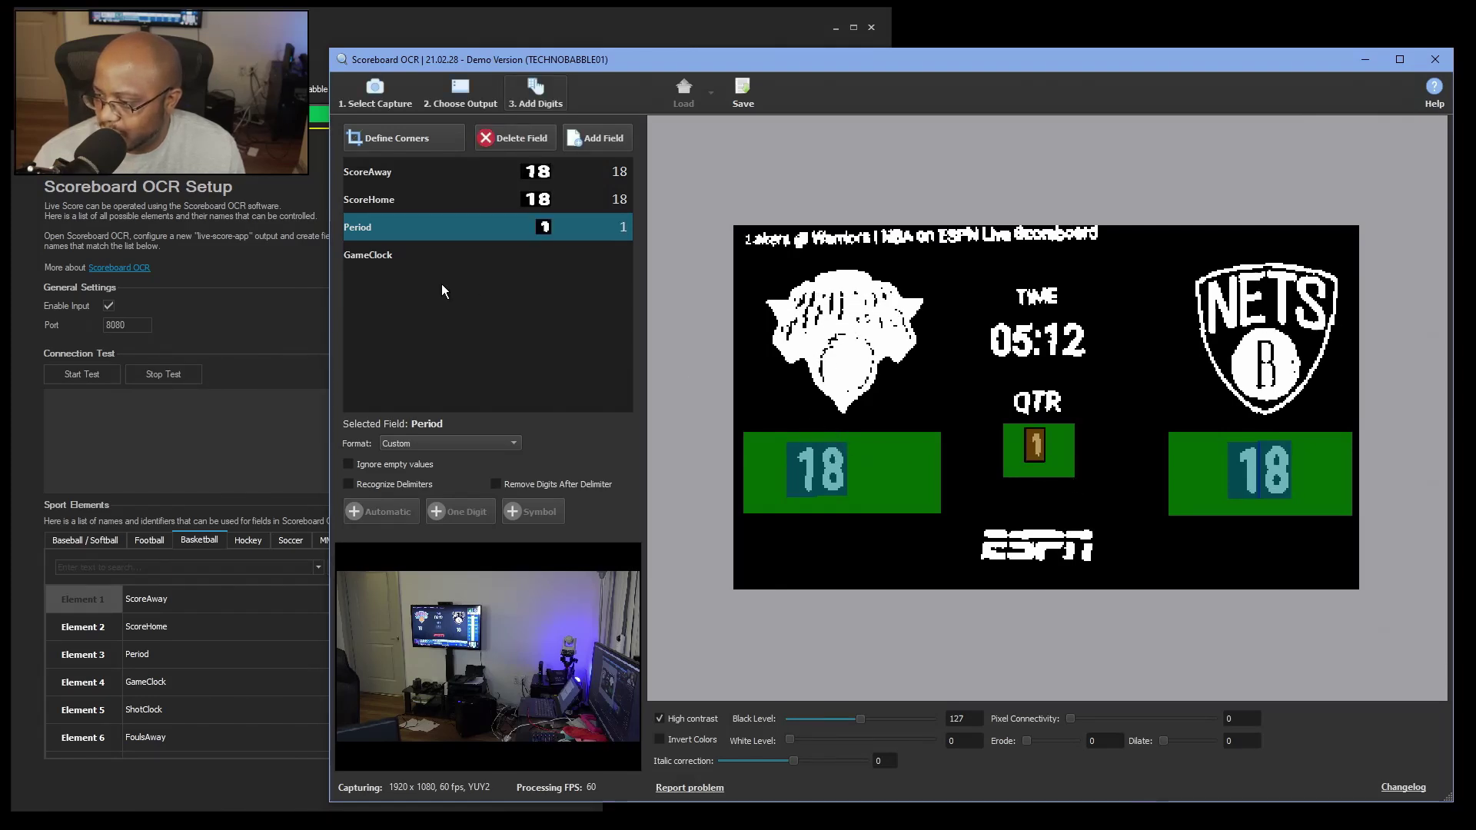
Give the GameClock field an automatic digit area around the clock below the TIME label
{"action": "left_click", "coordinate": [378, 257]}
{"action": "left_click", "coordinate": [389, 511]}
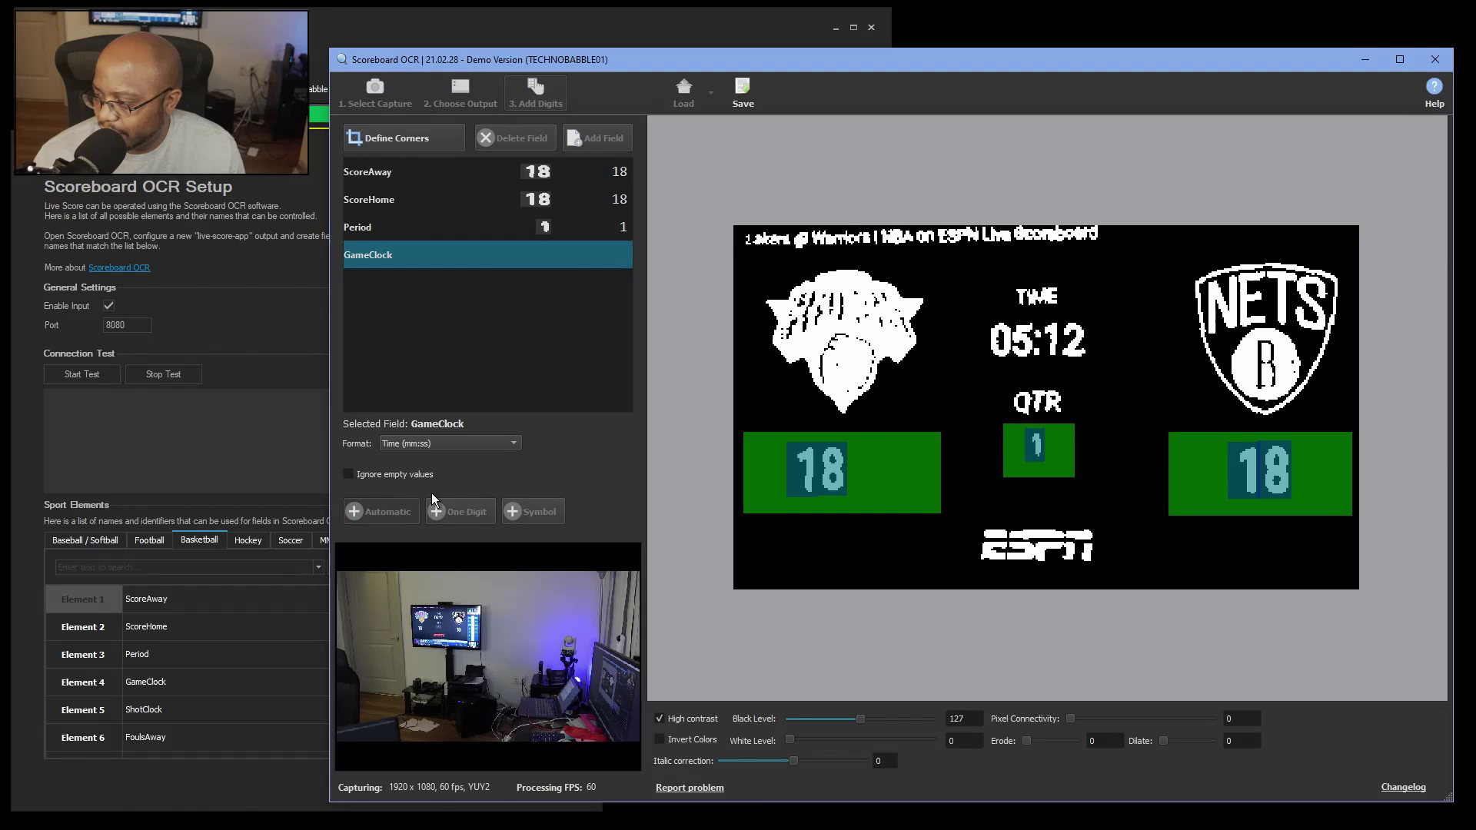
{"action": "left_click_drag", "start_coordinate": [971, 312], "coordinate": [1107, 370]}
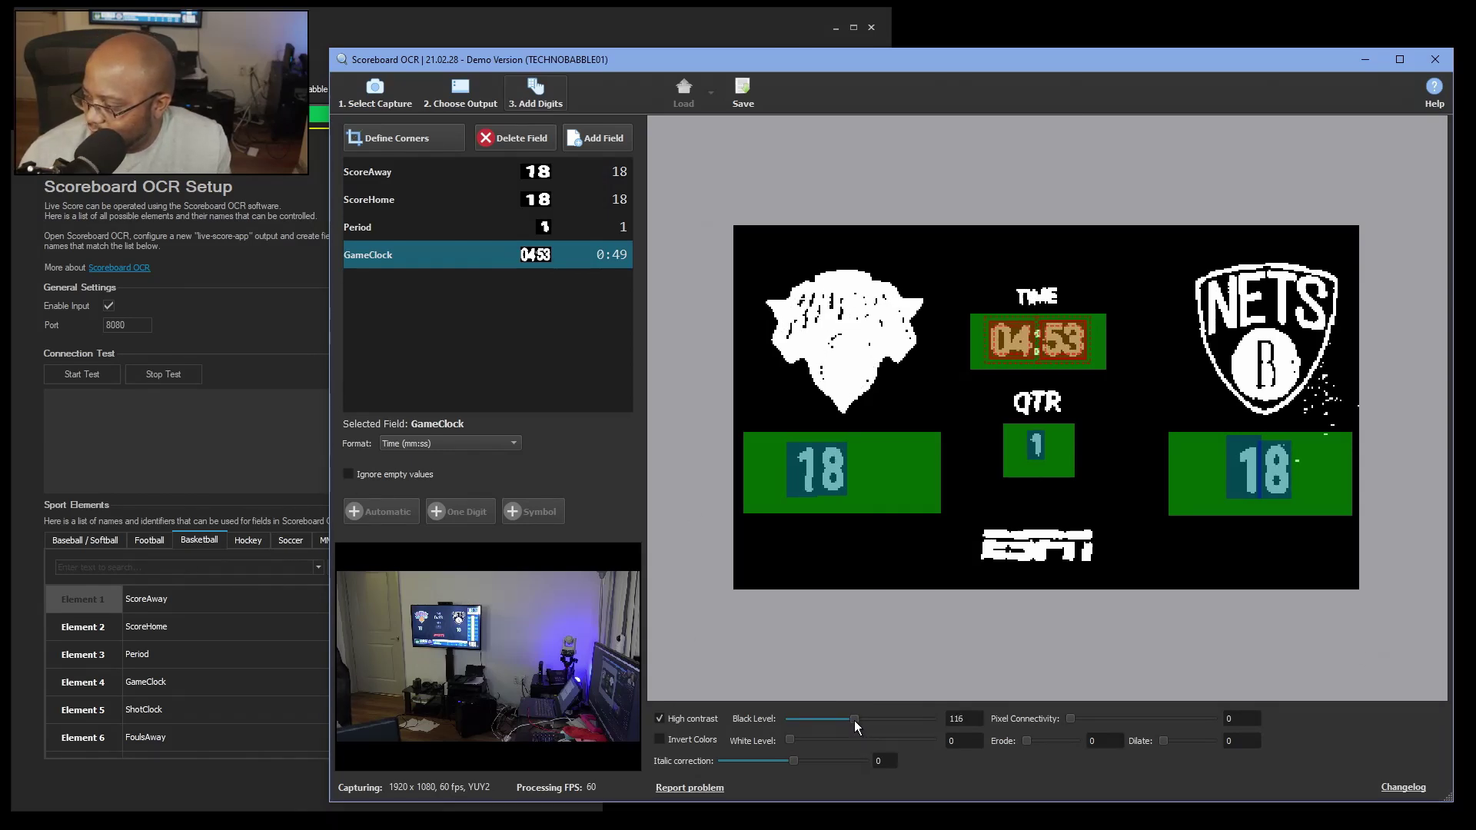
Set the Black Level to 145 and compare the image with High contrast off and on, leaving it enabled
{"action": "left_click_drag", "start_coordinate": [861, 721], "coordinate": [864, 721]}
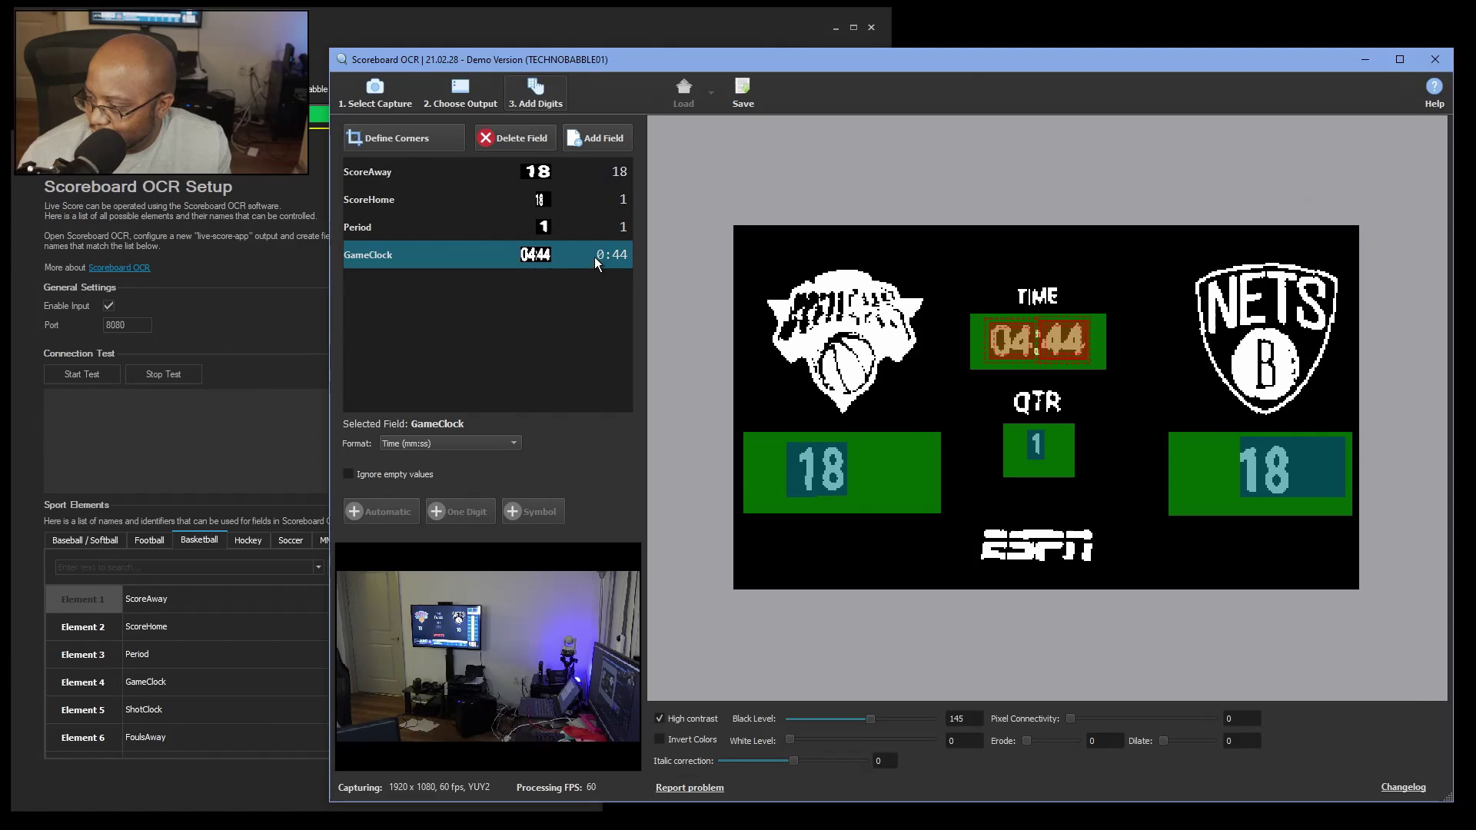
{"action": "left_click", "coordinate": [659, 719]}
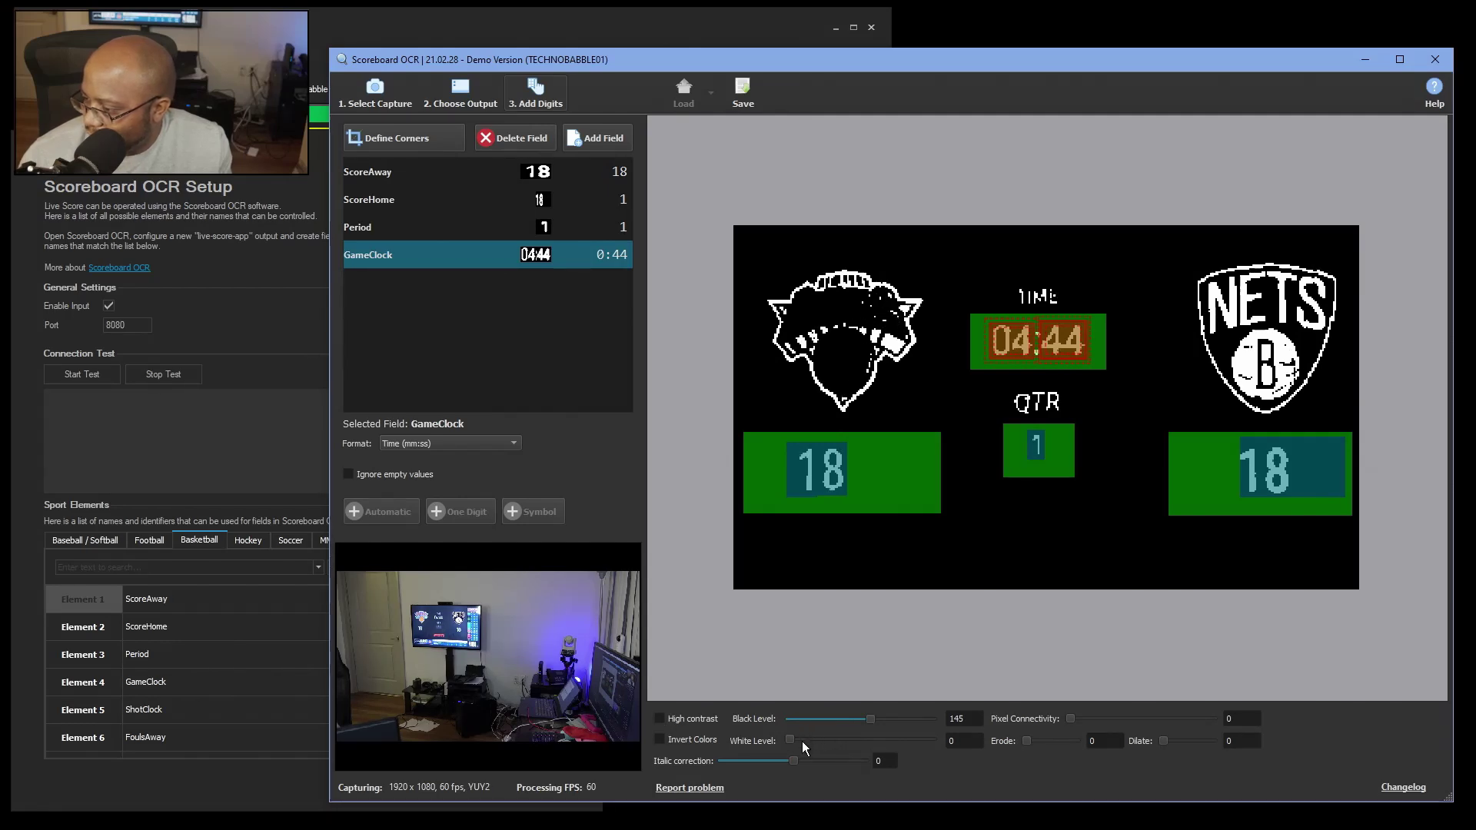
{"action": "left_click", "coordinate": [660, 718]}
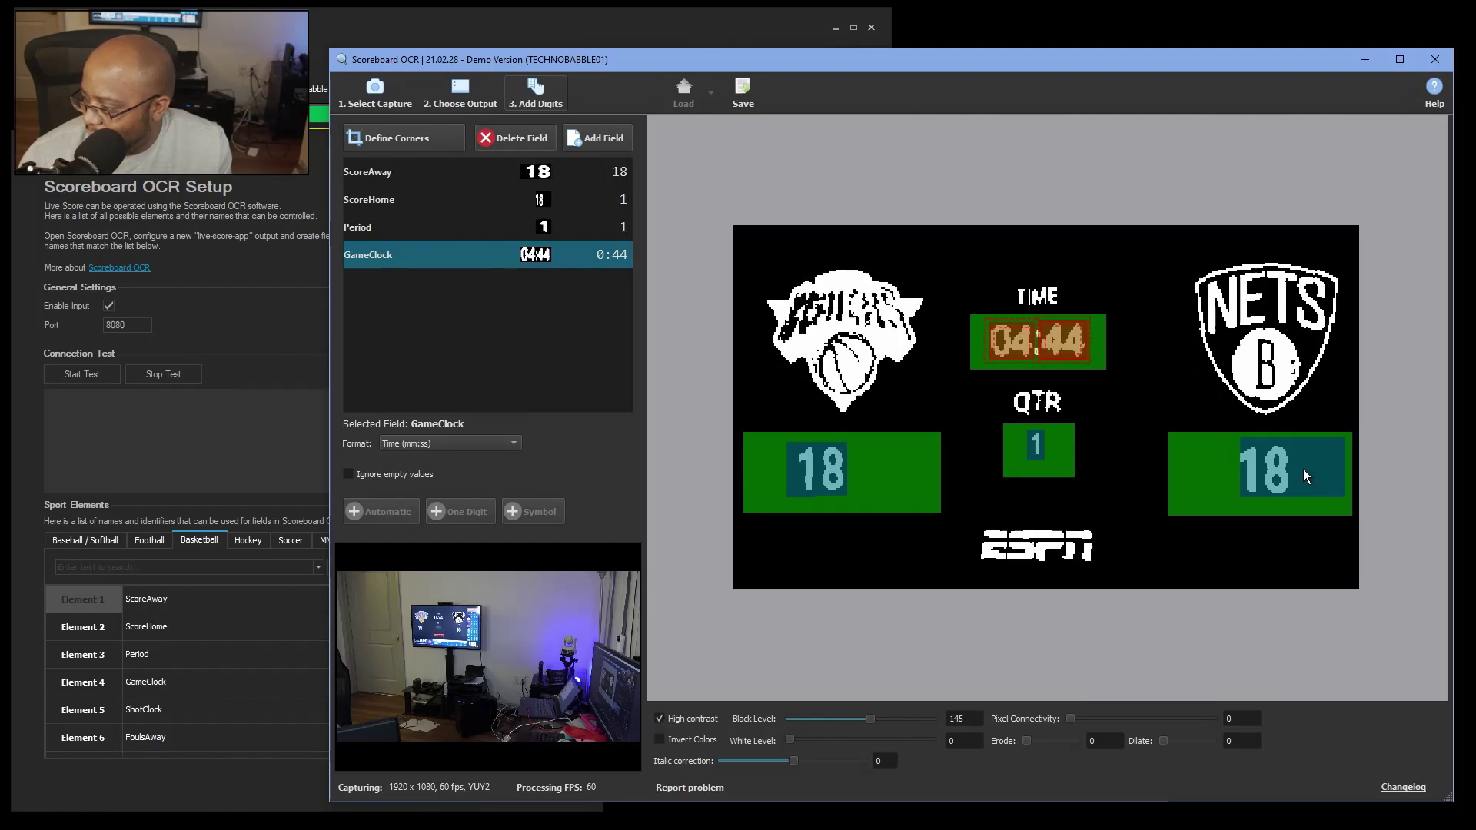
Align the ScoreHome digit boxes with the home score and delete the surplus digit box
{"action": "left_click_drag", "start_coordinate": [1306, 469], "coordinate": [1272, 472]}
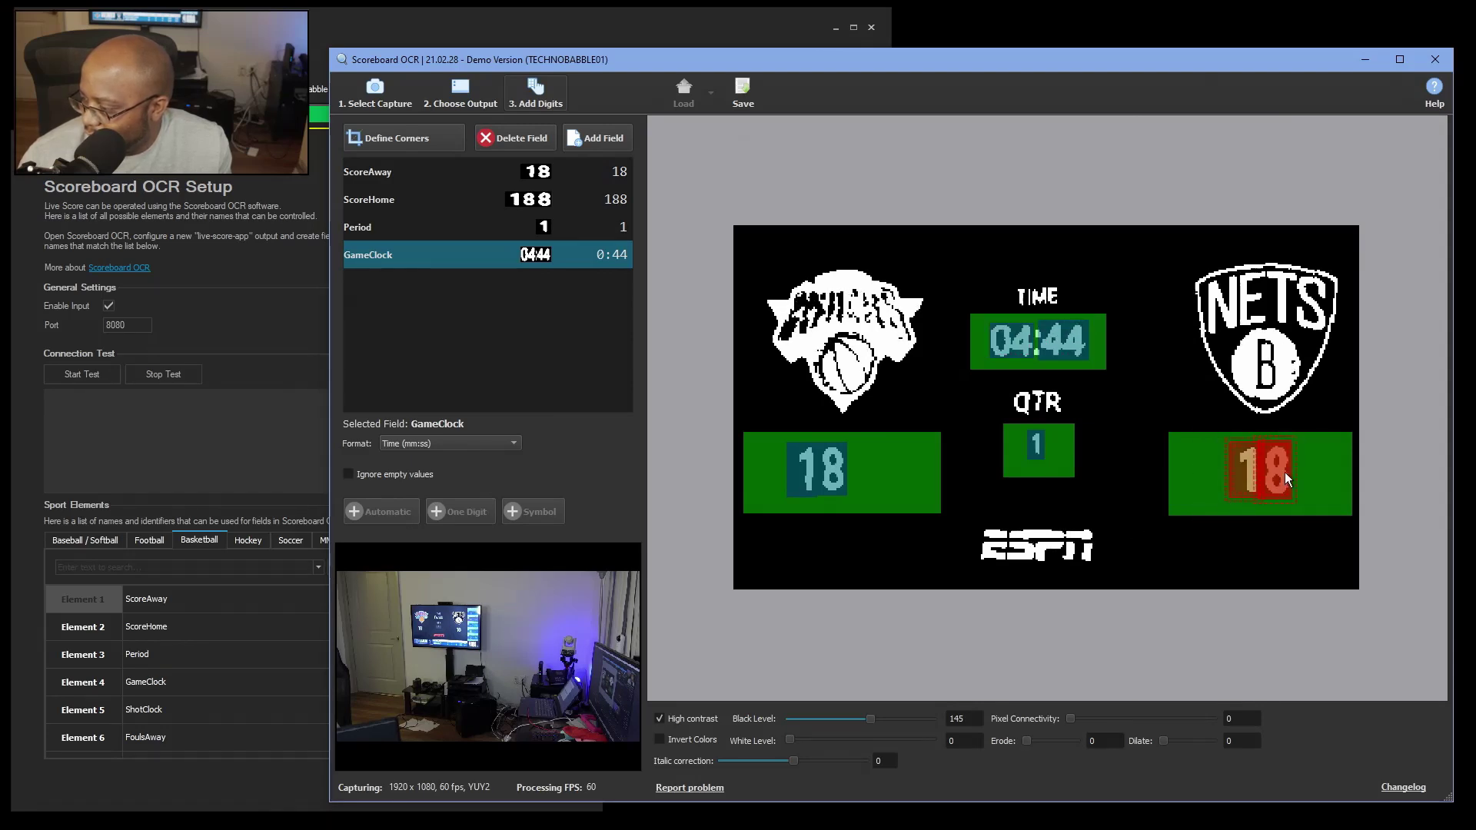
{"action": "left_click_drag", "start_coordinate": [1285, 472], "coordinate": [1316, 529]}
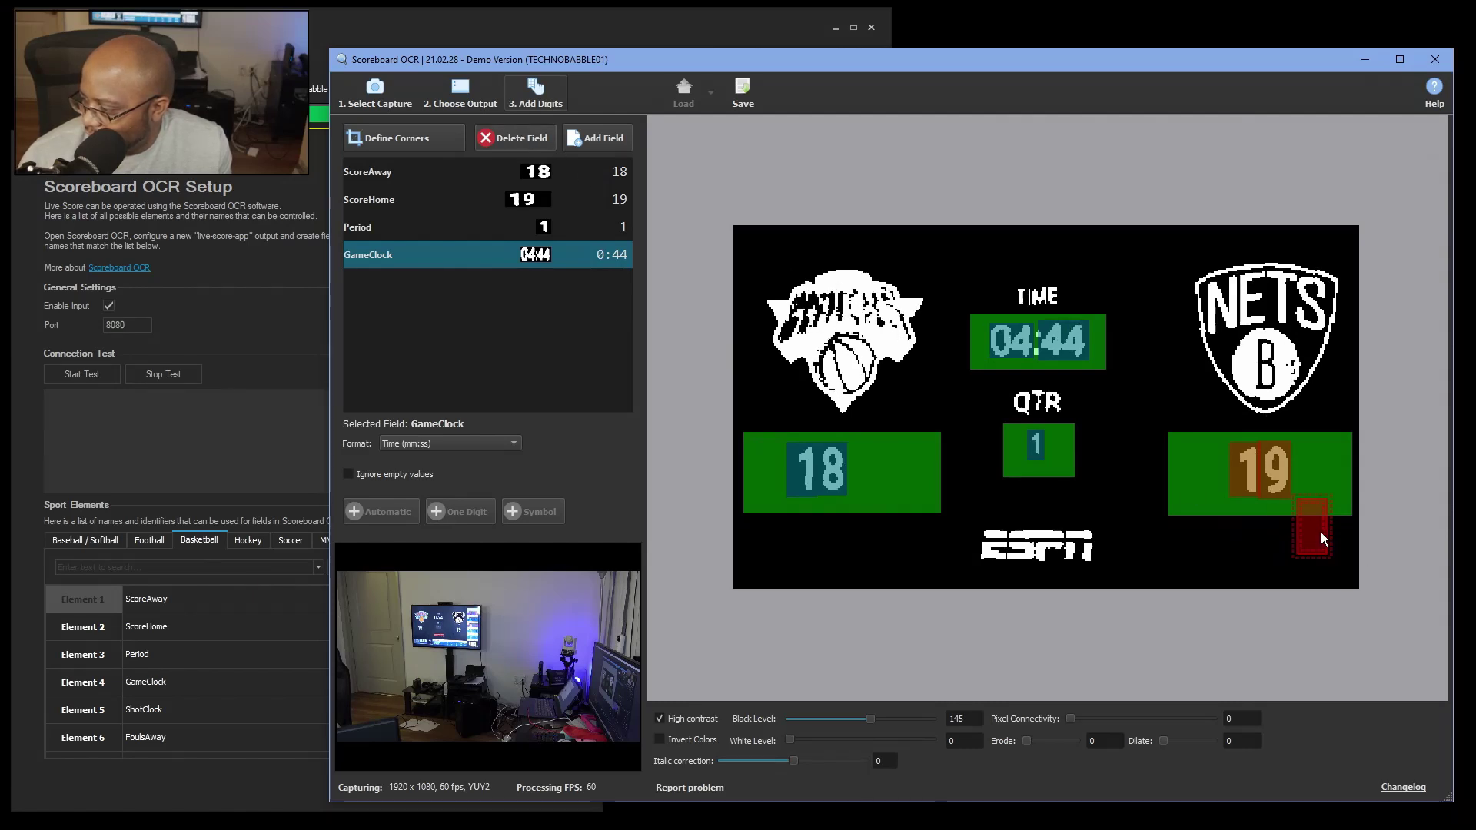
{"action": "key", "text": "Delete"}
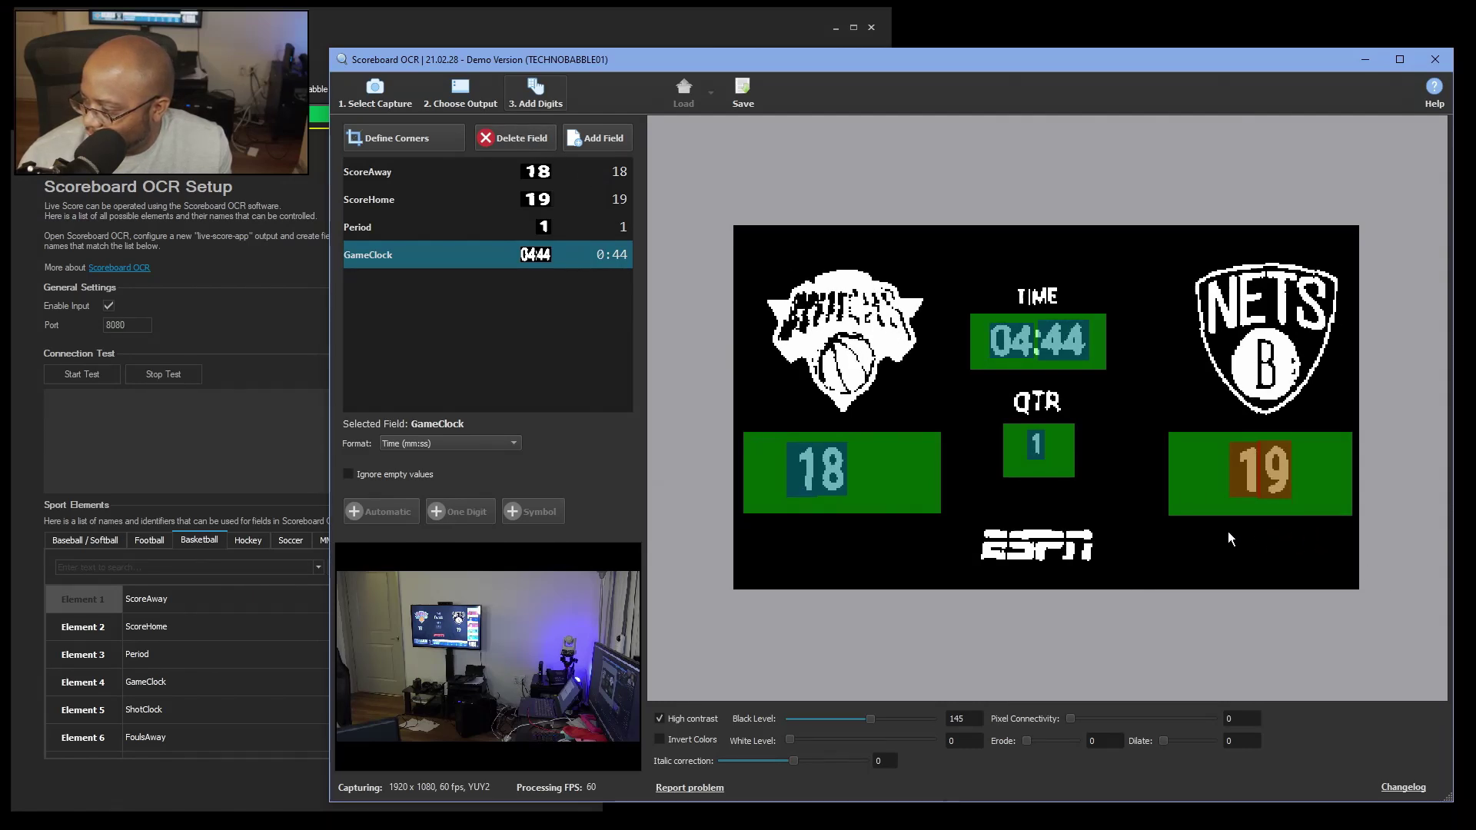
Select the GameClock digit boxes to inspect them and remove the GameClock field
{"action": "left_click", "coordinate": [1014, 347]}
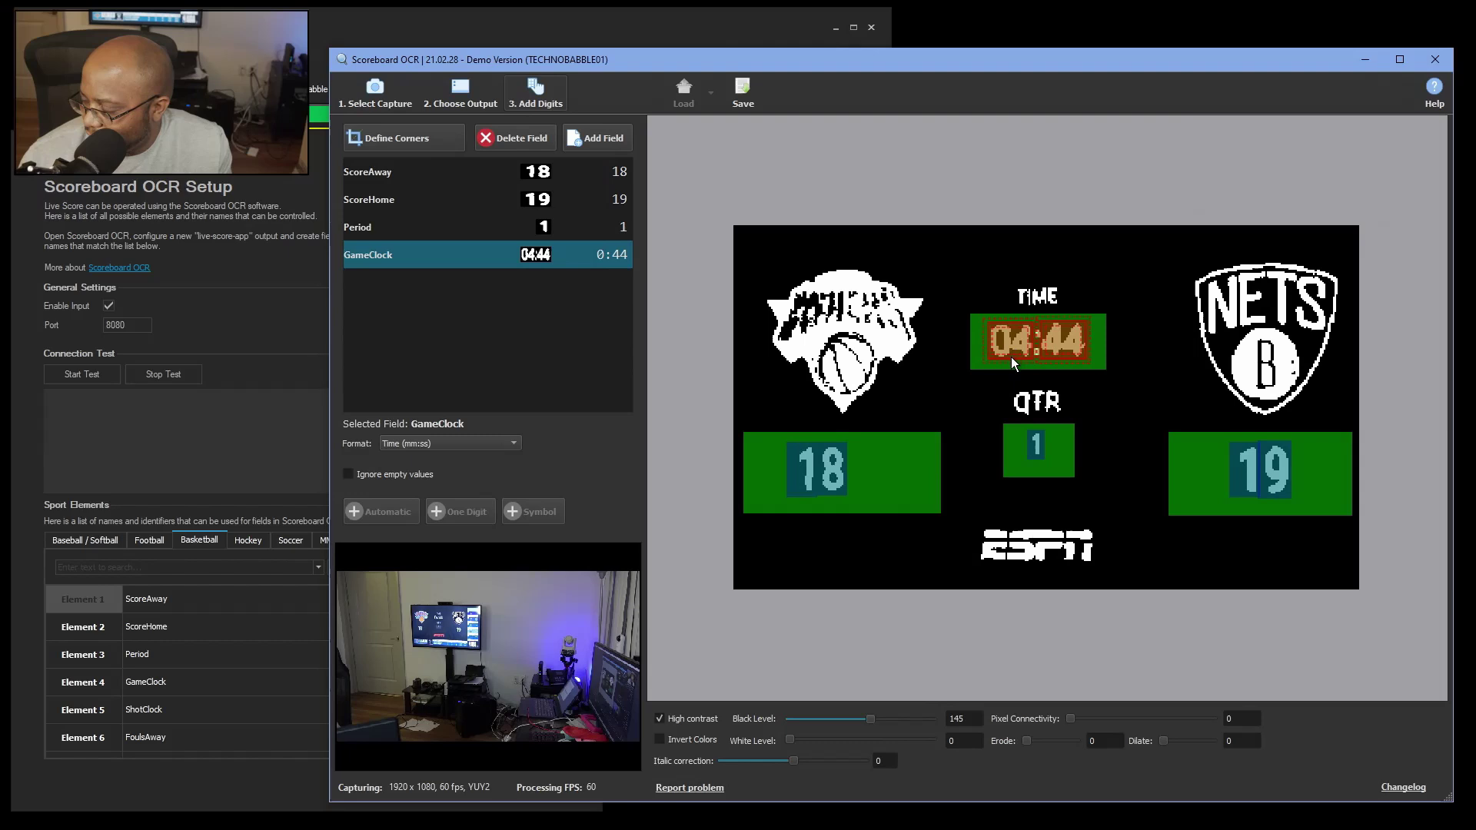
{"action": "left_click", "coordinate": [1067, 346]}
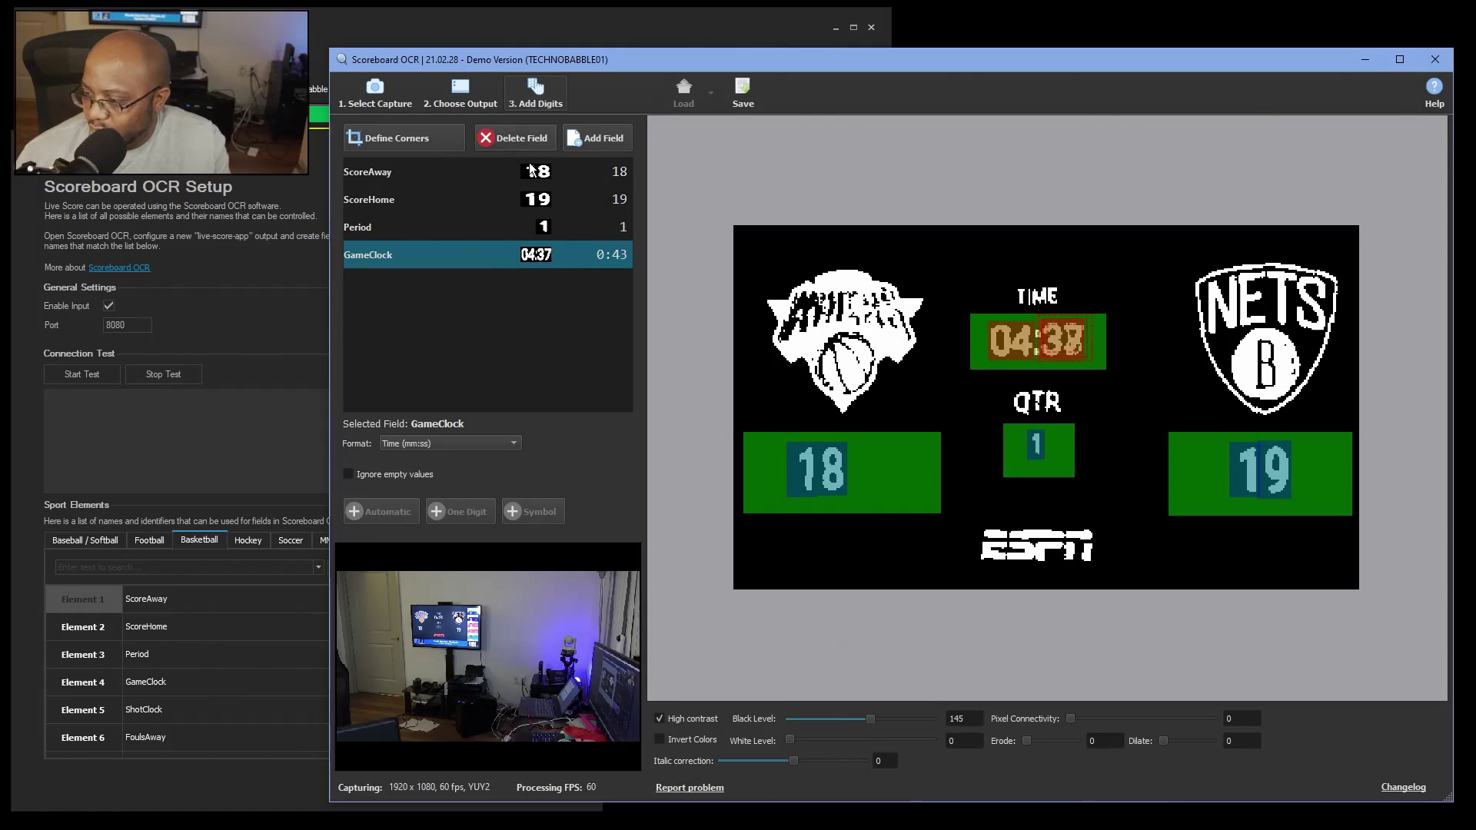
{"action": "left_click", "coordinate": [531, 141]}
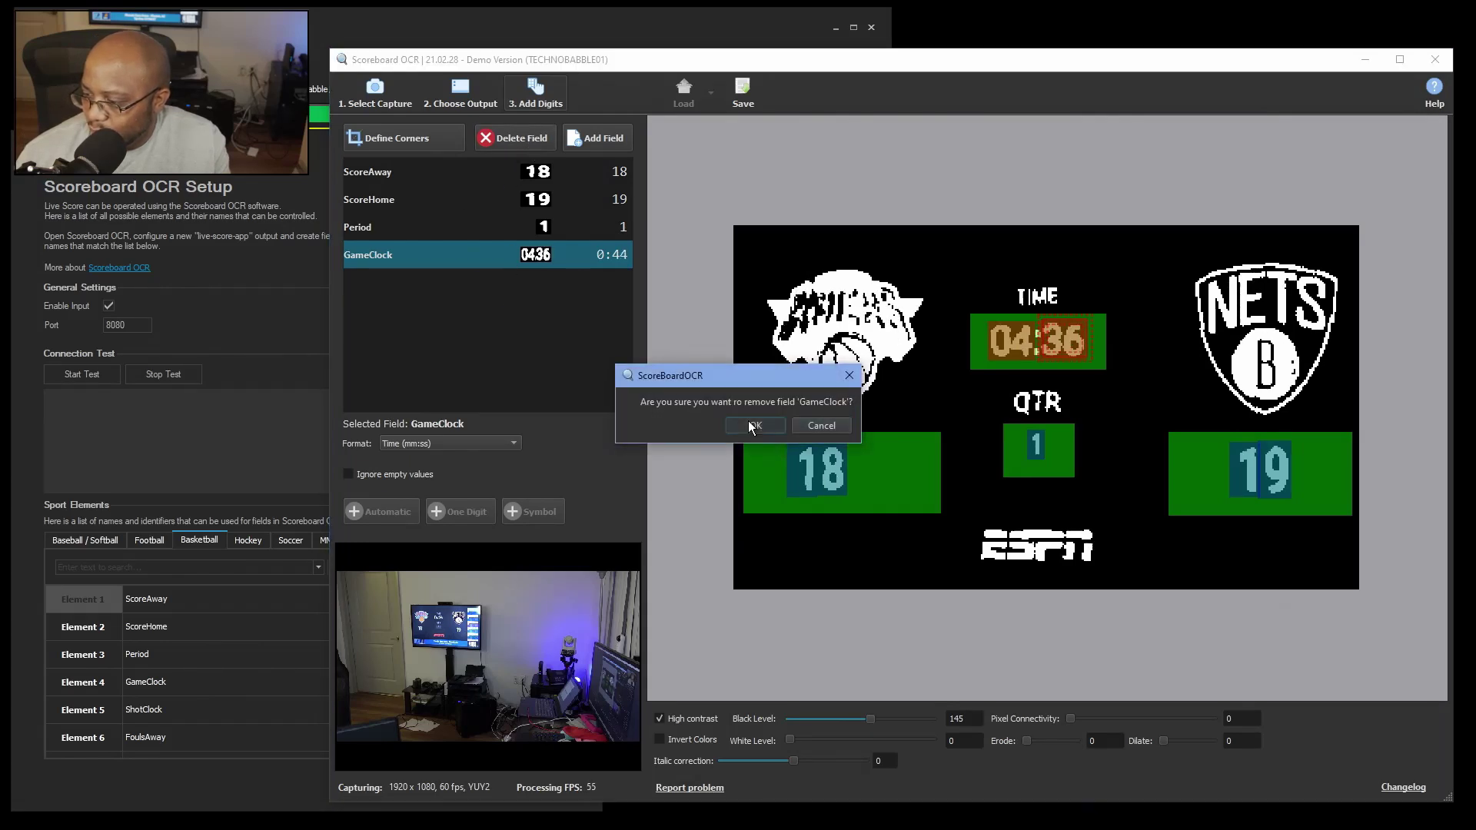
{"action": "left_click", "coordinate": [750, 423]}
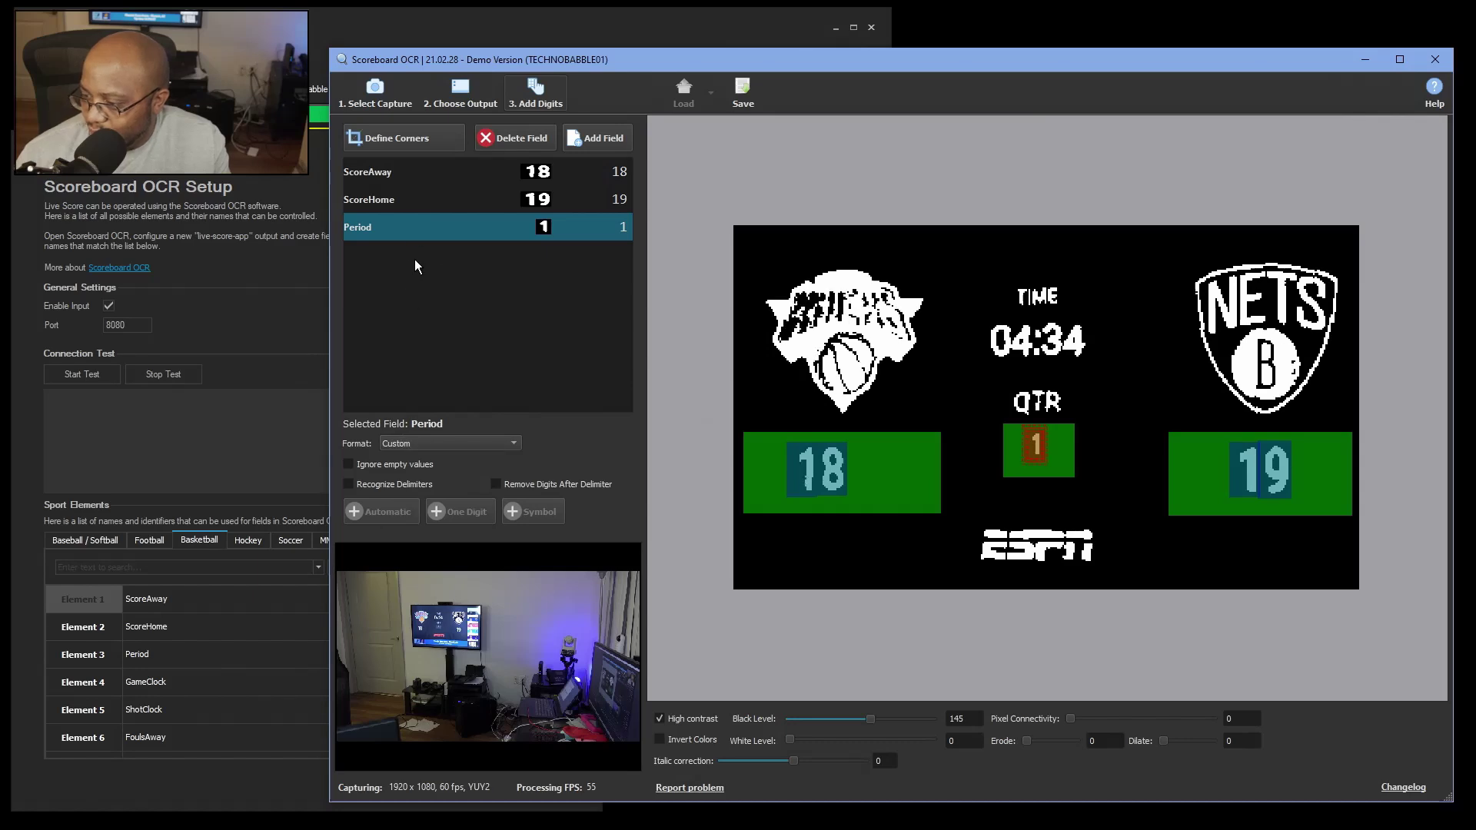
Add a digit field named GameClock with the Custom value format and select it
{"action": "left_click", "coordinate": [606, 139]}
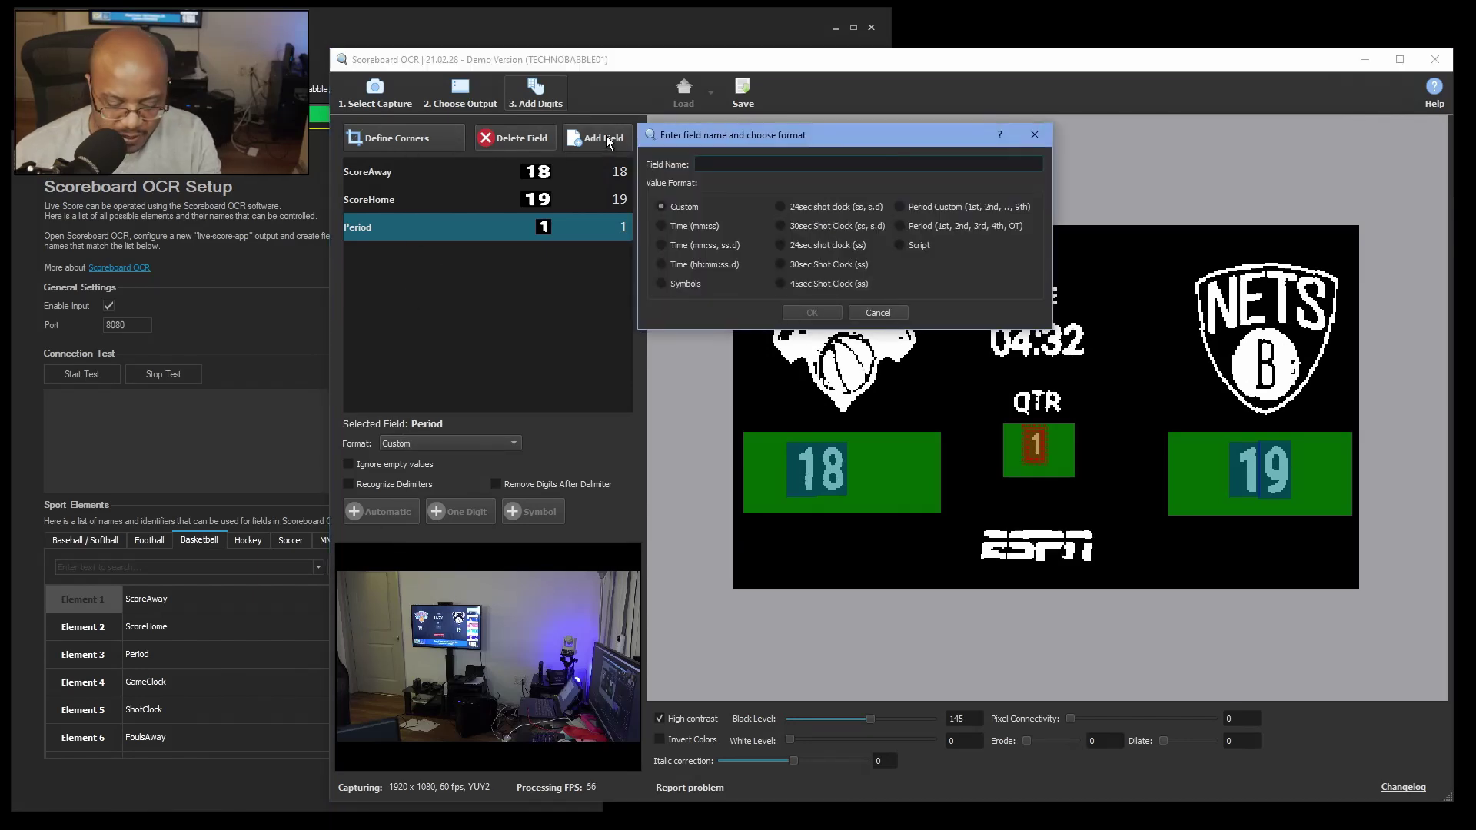
{"action": "type", "text": "GameClock"}
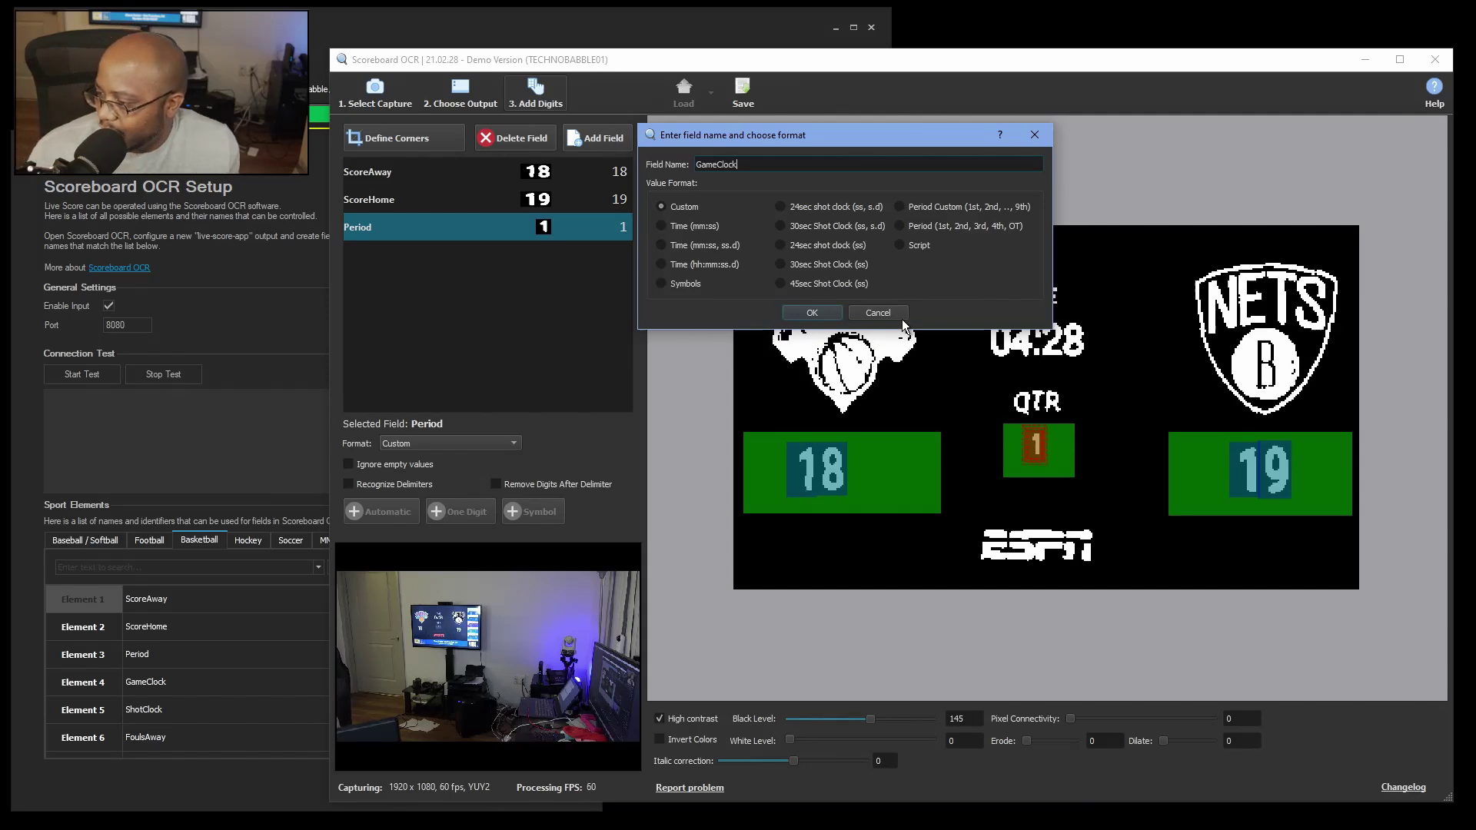
{"action": "left_click", "coordinate": [812, 313]}
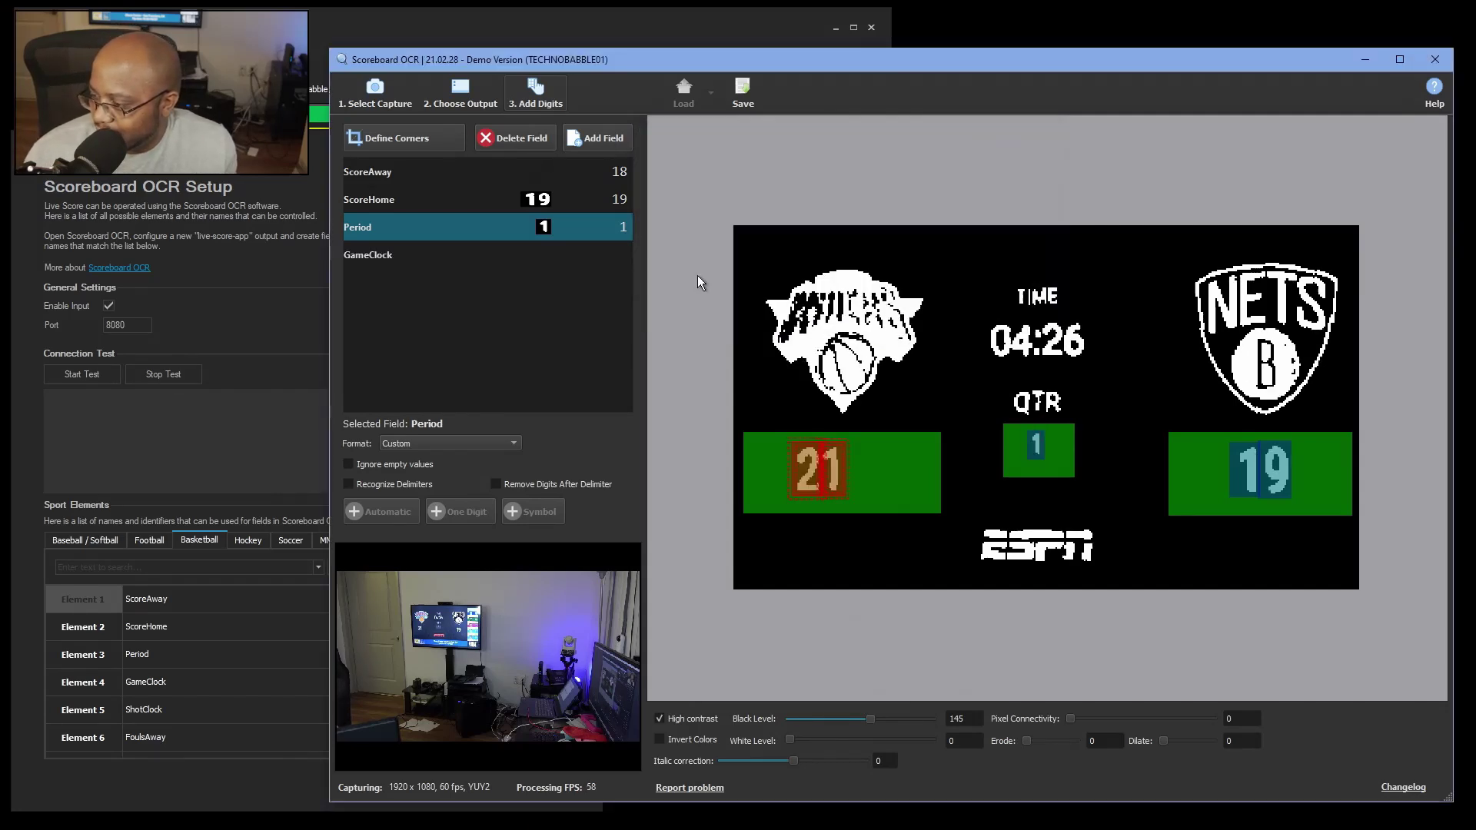
{"action": "left_click", "coordinate": [372, 256]}
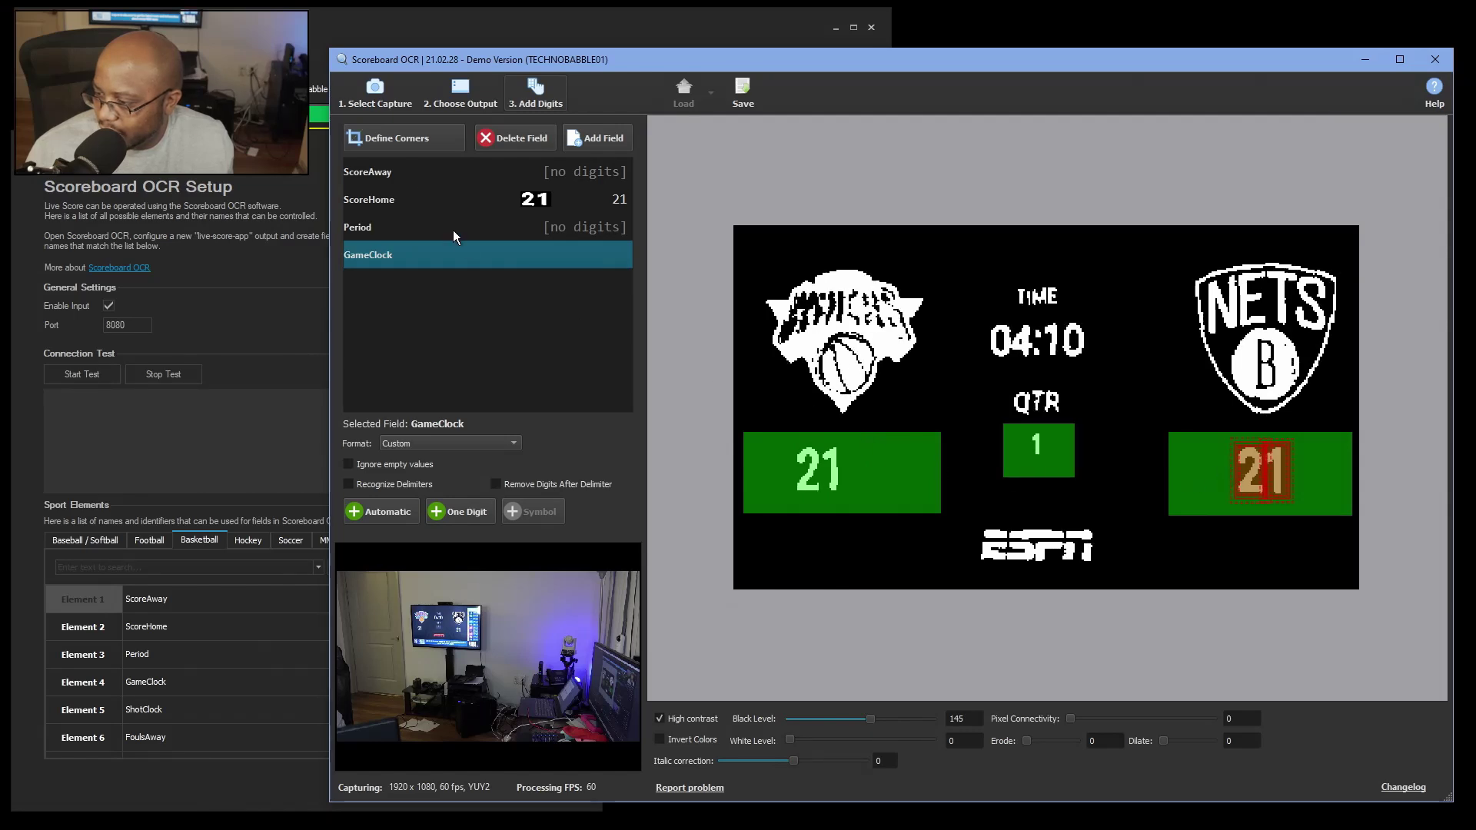
Assign the away score's digits to the ScoreAway field and the quarter digit to the Period field
{"action": "left_click", "coordinate": [408, 177]}
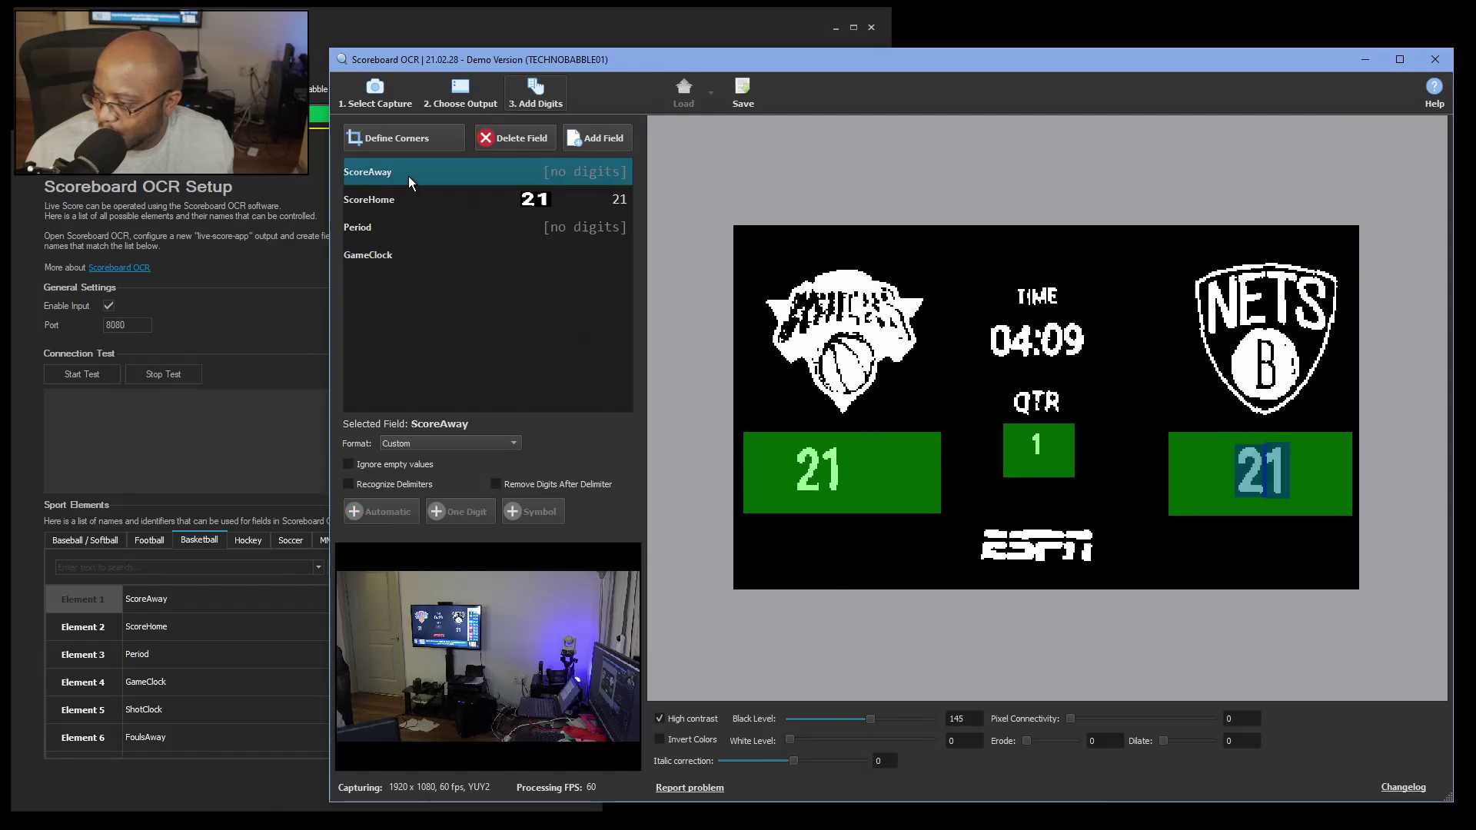
{"action": "left_click", "coordinate": [820, 472]}
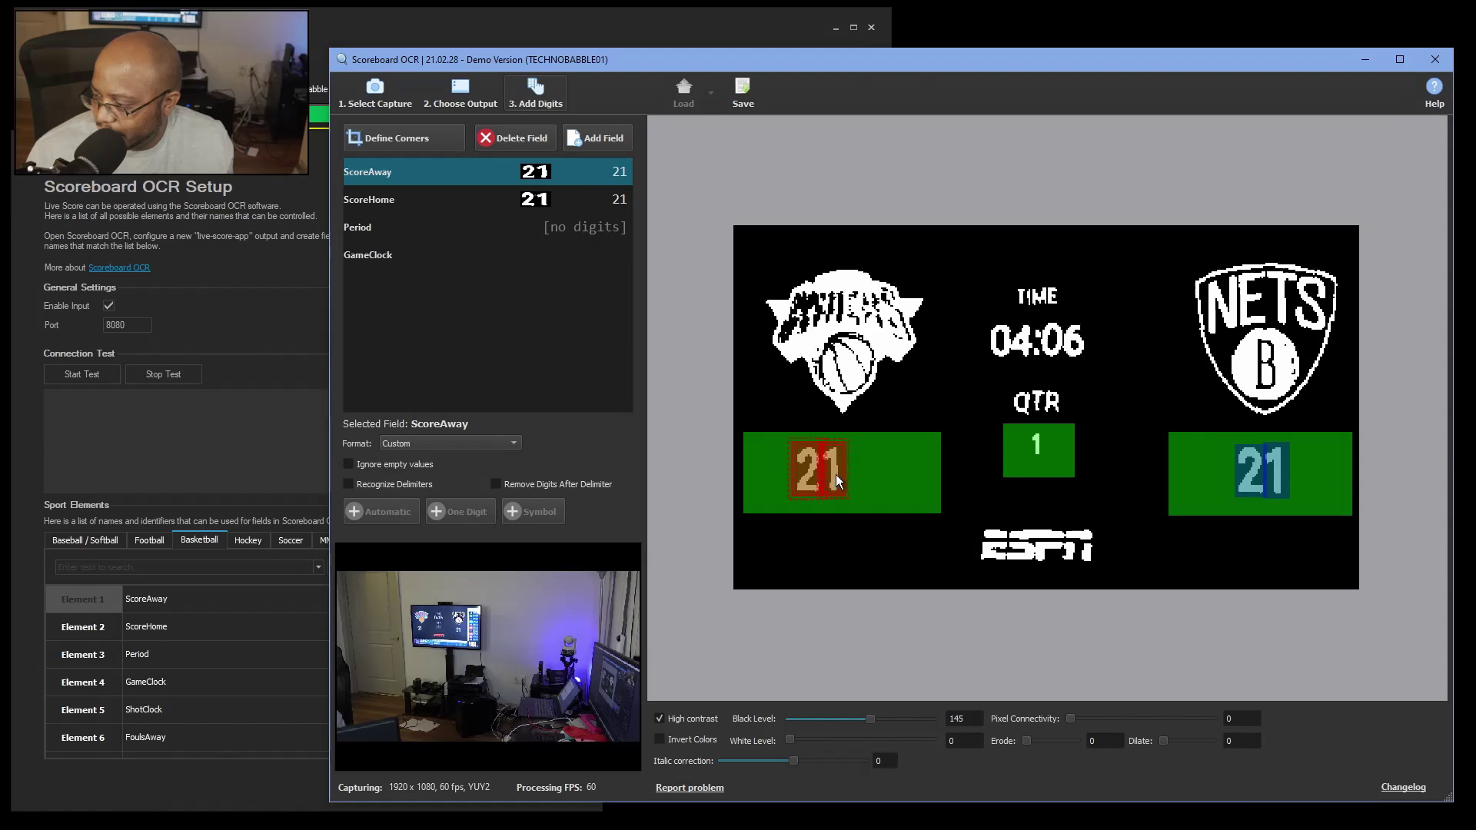
{"action": "left_click", "coordinate": [370, 228]}
{"action": "left_click", "coordinate": [1037, 446]}
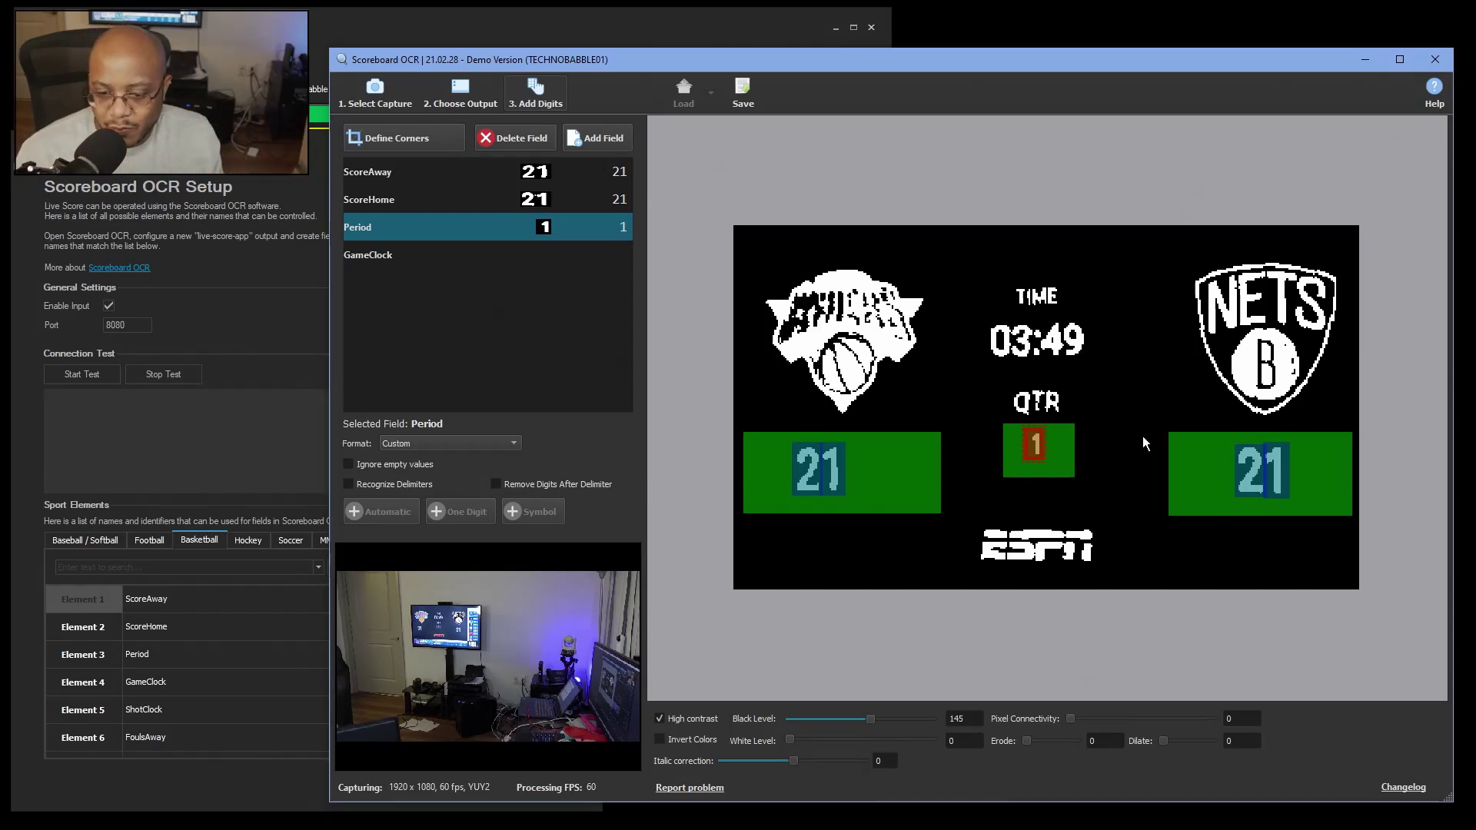
Try automatic digit detection on the game clock for the GameClock field with Recognize Delimiters enabled
{"action": "left_click", "coordinate": [438, 261]}
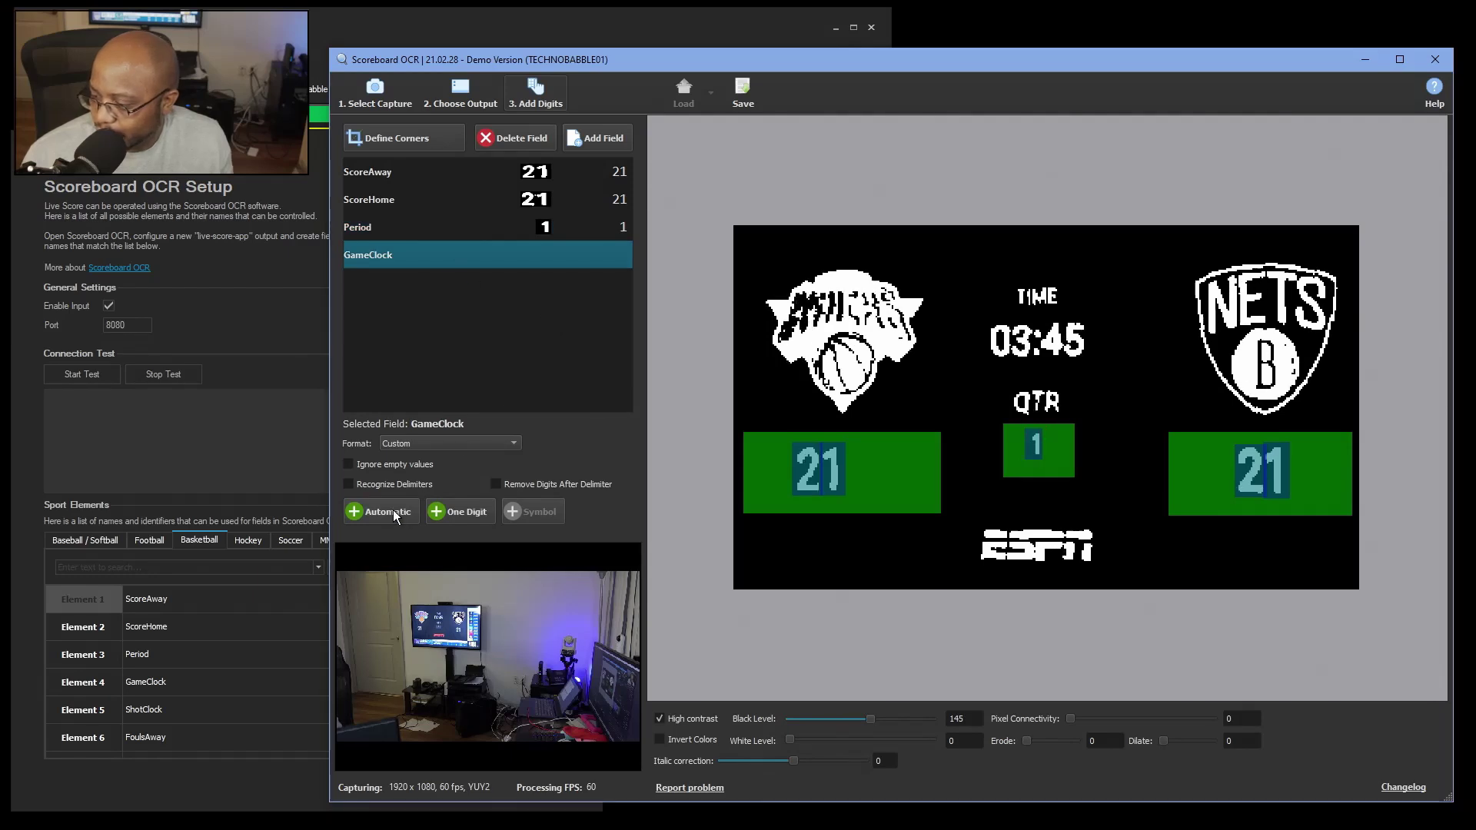
{"action": "left_click", "coordinate": [350, 485]}
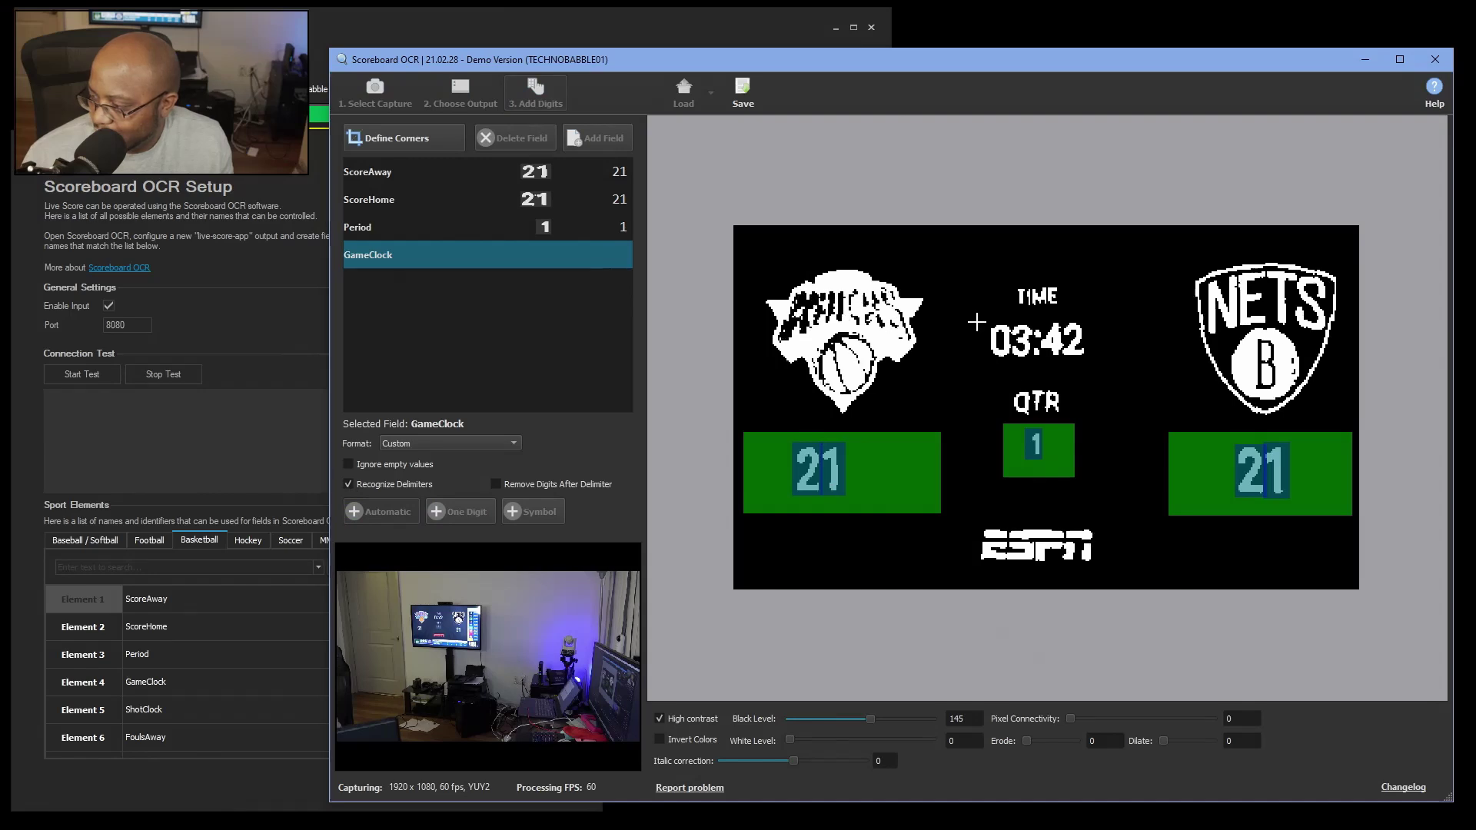
{"action": "left_click_drag", "start_coordinate": [970, 317], "coordinate": [1107, 370]}
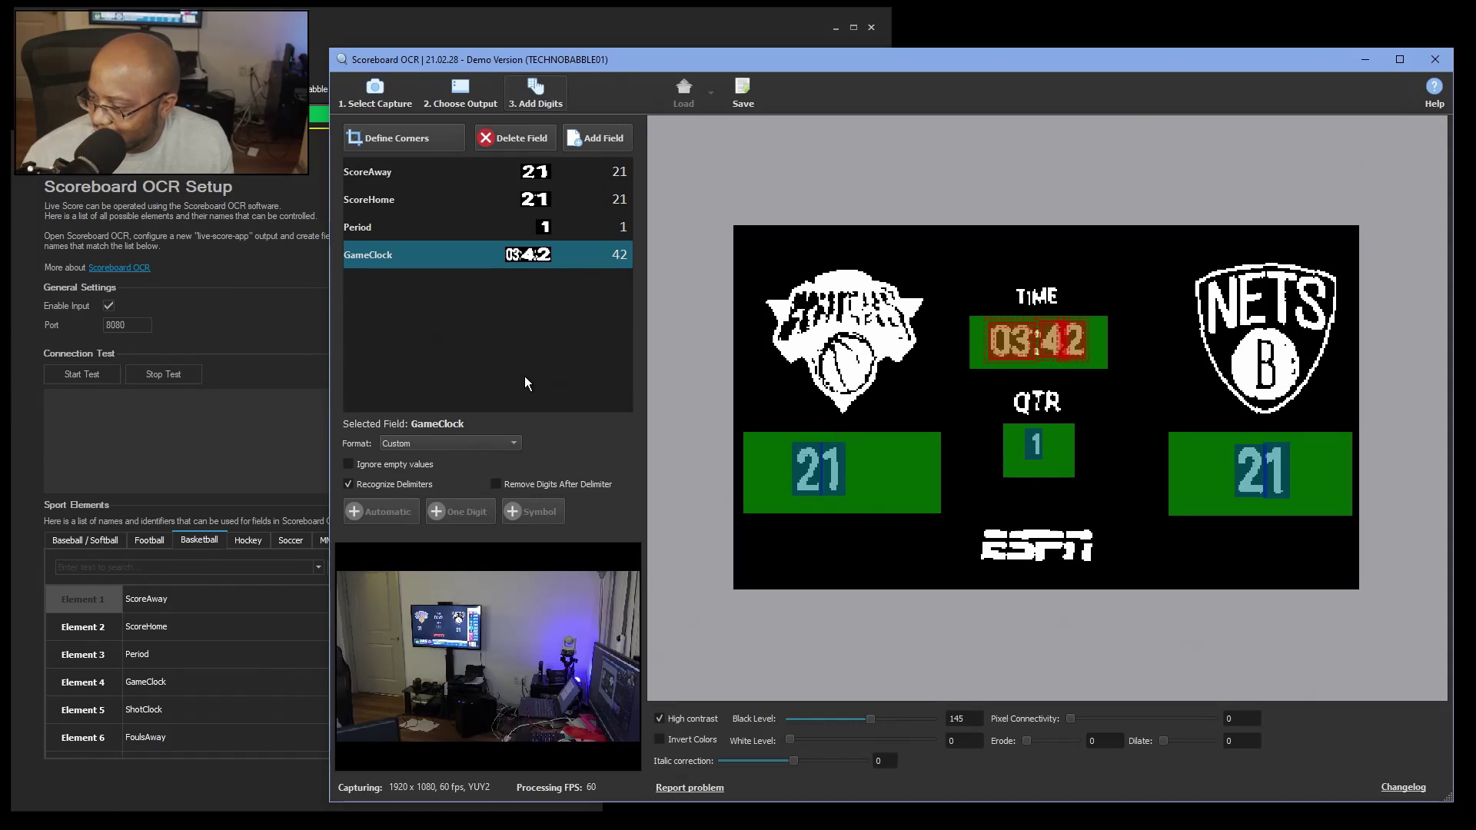
Delete the GameClock field
{"action": "left_click", "coordinate": [500, 136]}
{"action": "left_click", "coordinate": [758, 426]}
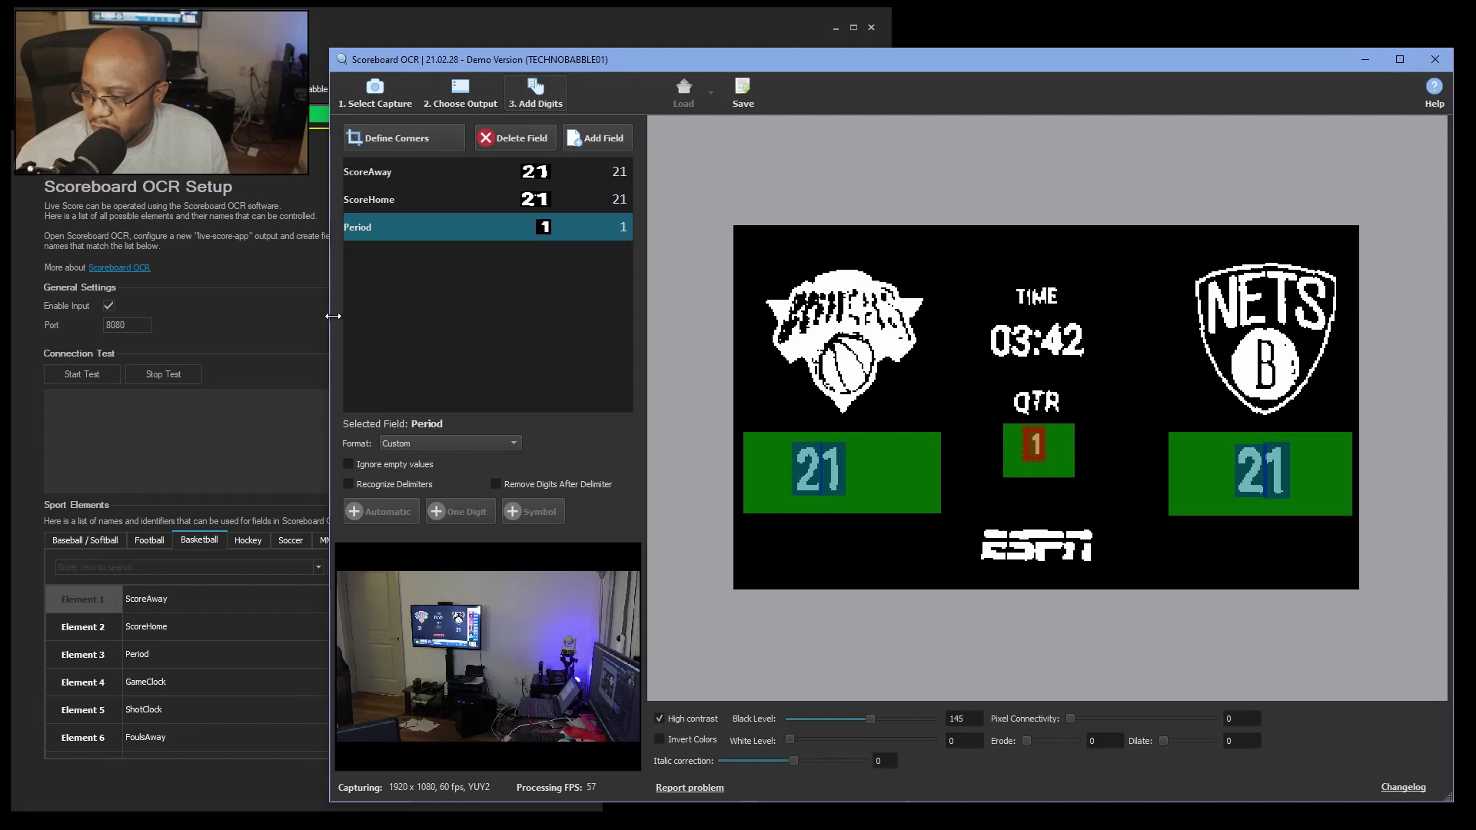
Send test data to the live-score-app output, run the connection test in Live Score and save its Scoreboard OCR setup
{"action": "left_click", "coordinate": [471, 93]}
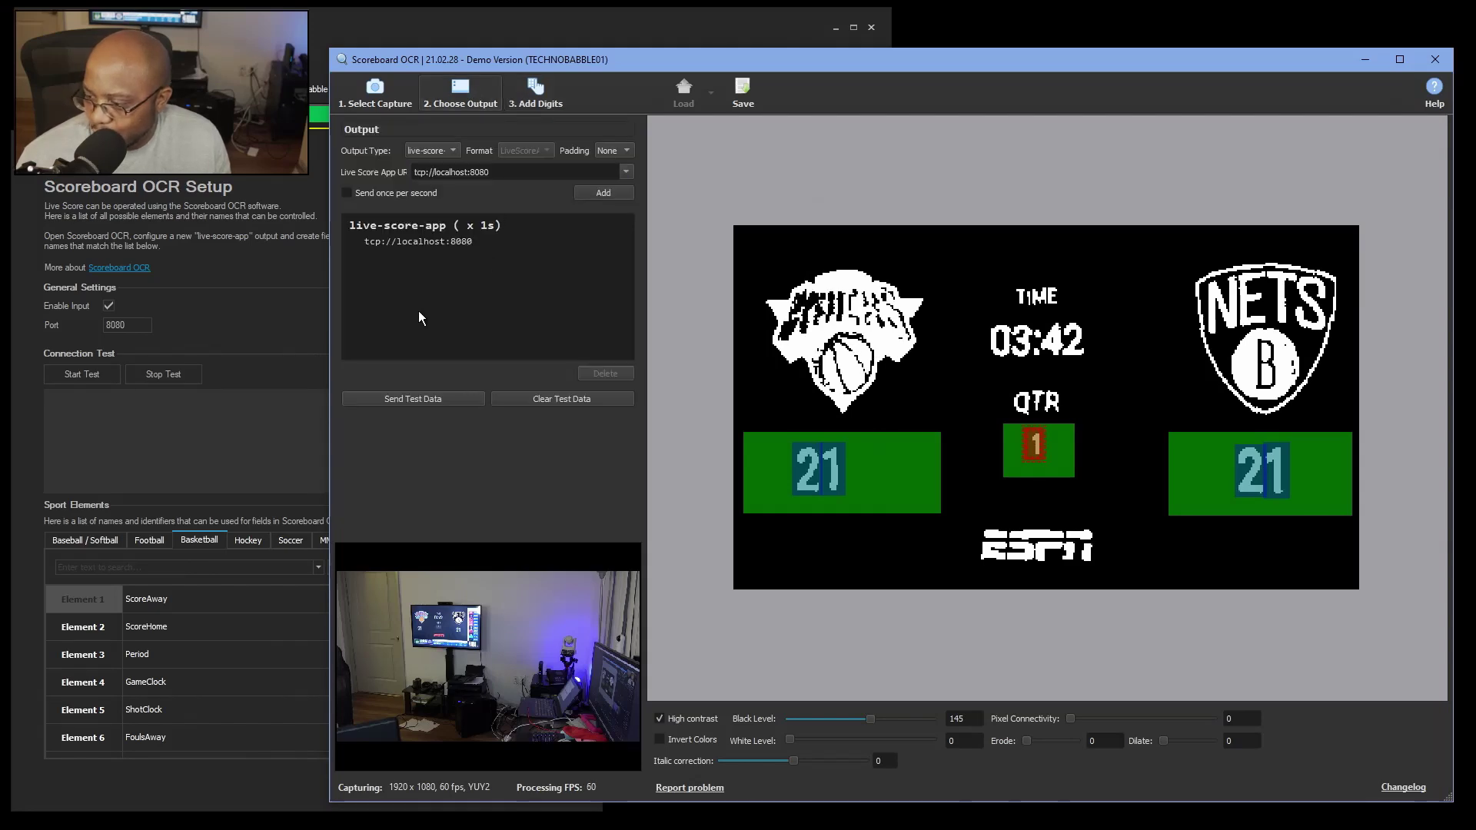
{"action": "left_click", "coordinate": [420, 397]}
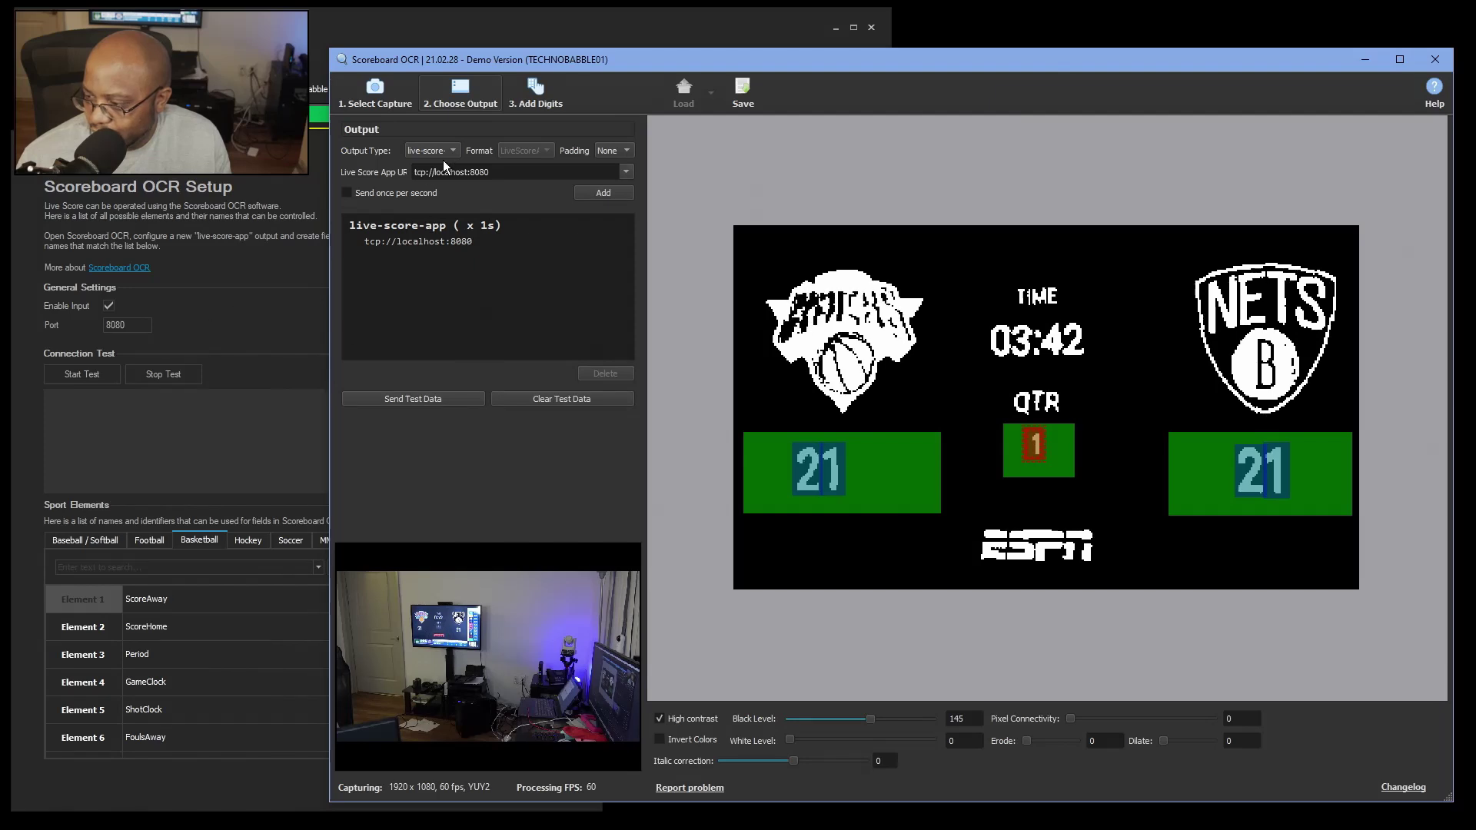
{"action": "left_click", "coordinate": [202, 348]}
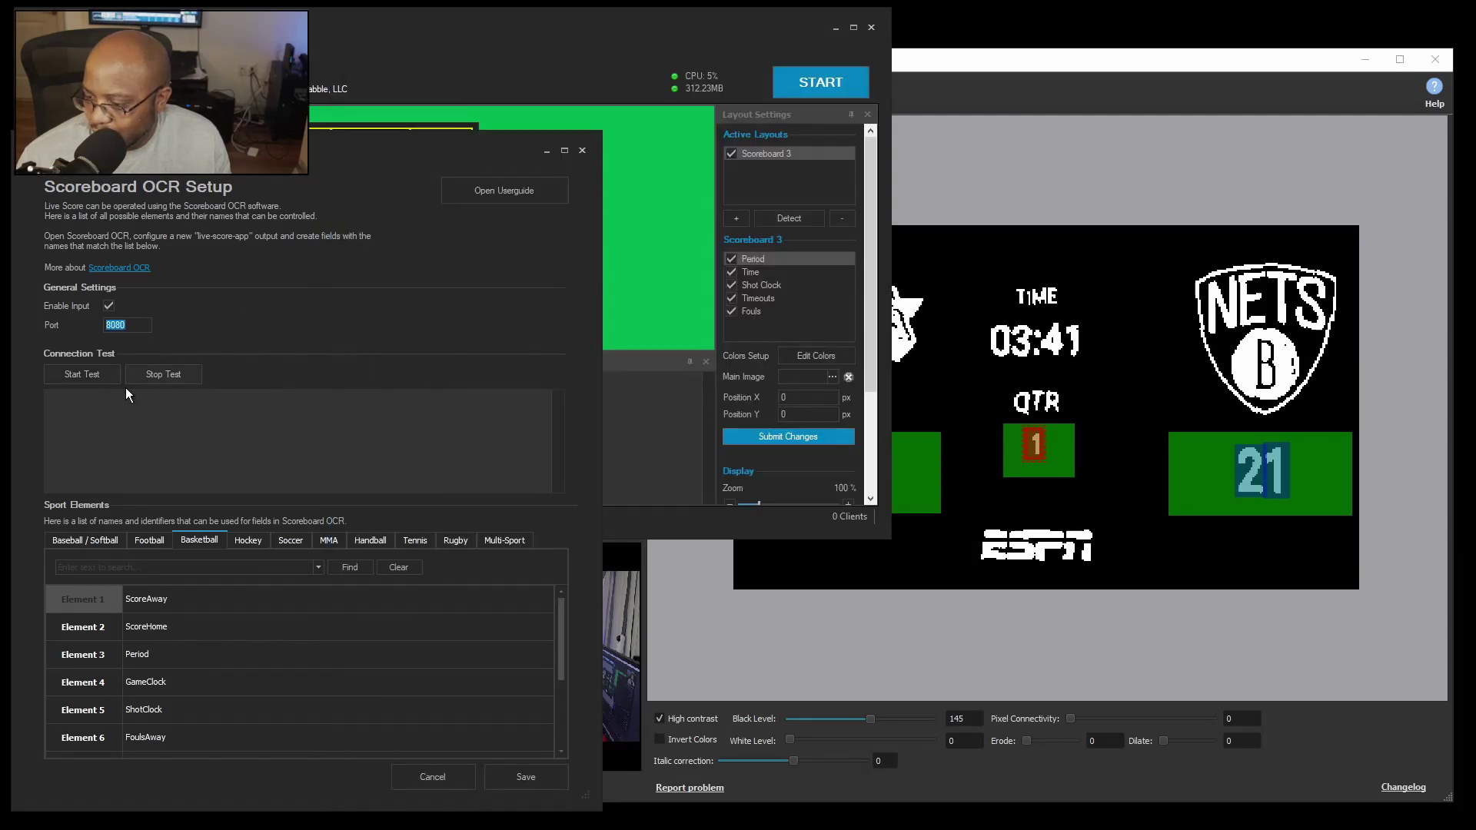
{"action": "left_click", "coordinate": [103, 374]}
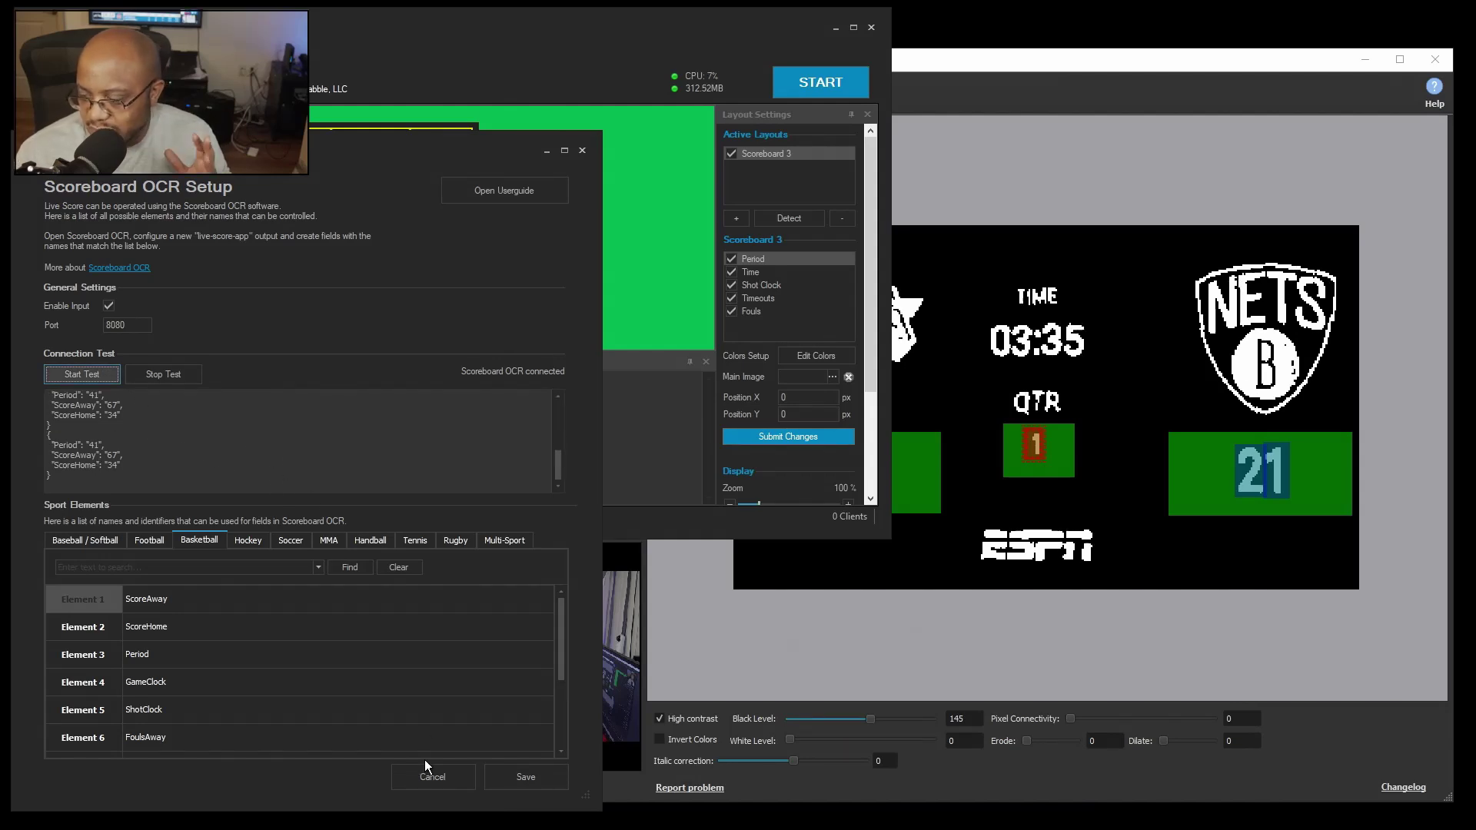
{"action": "left_click", "coordinate": [539, 777]}
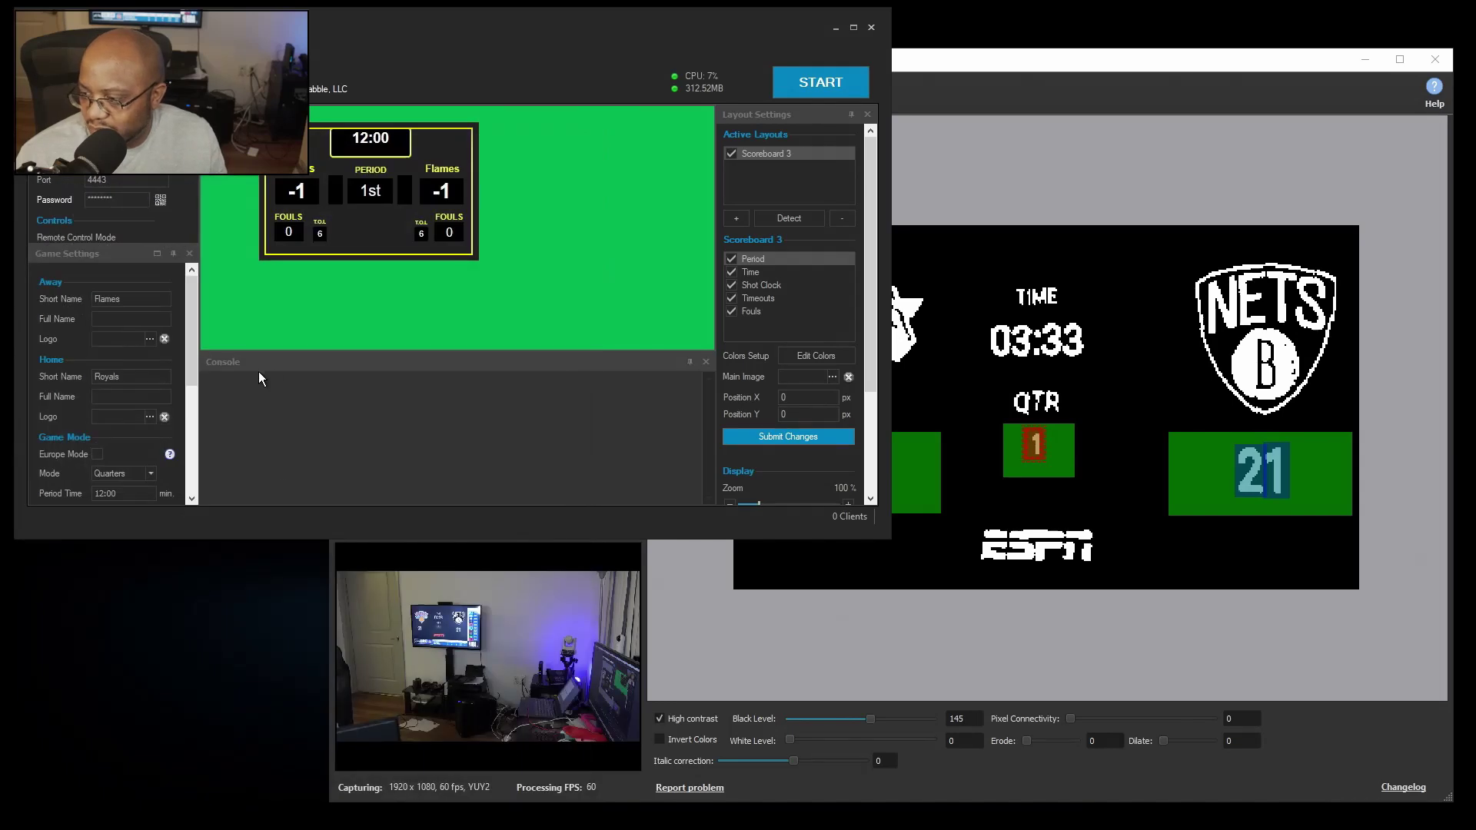
Start the Live Score server and reset the game
{"action": "left_click", "coordinate": [810, 80]}
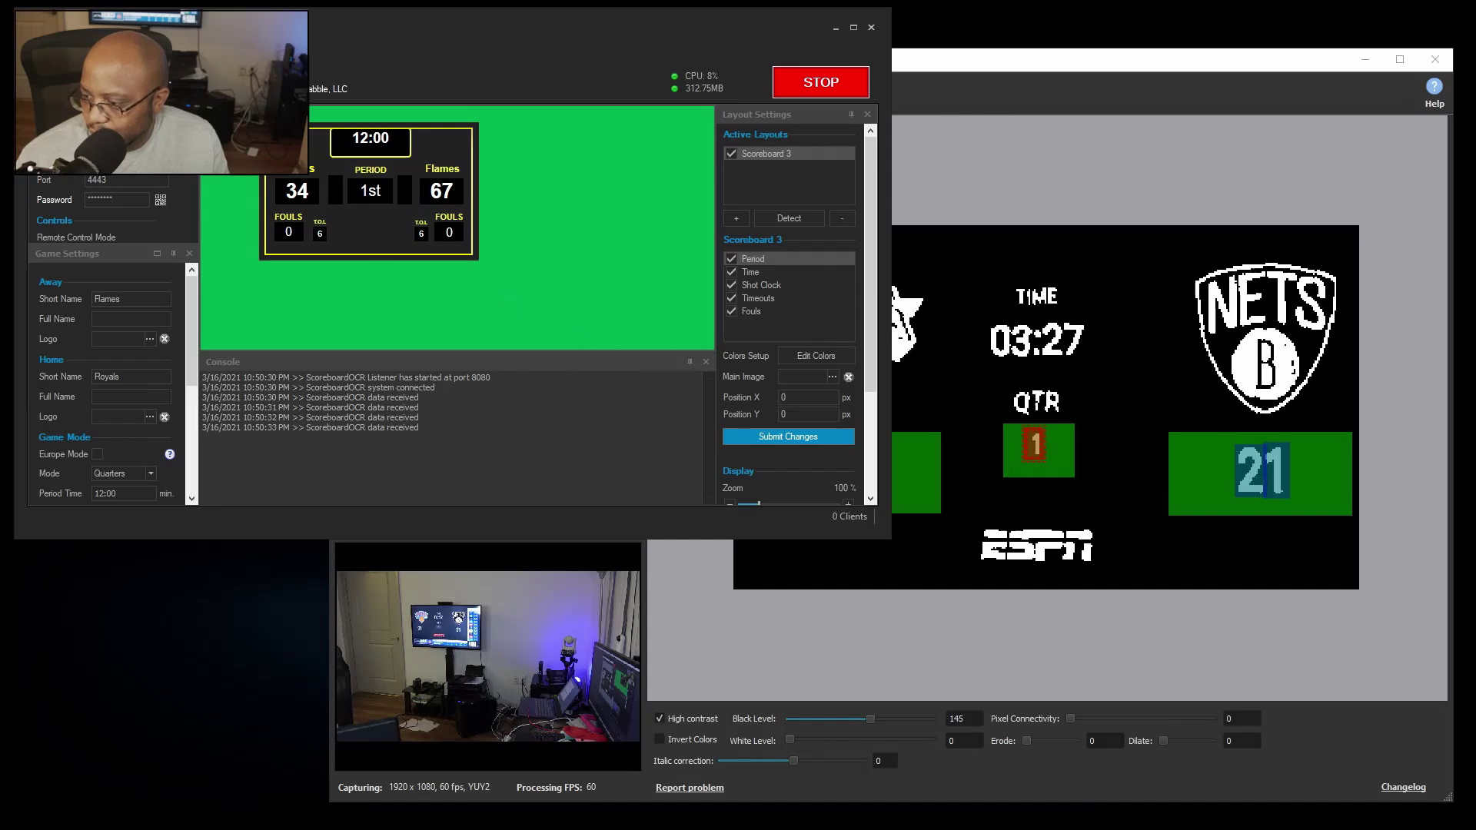
{"action": "scroll", "coordinate": [127, 400], "scroll_direction": "down", "scroll_amount": 5}
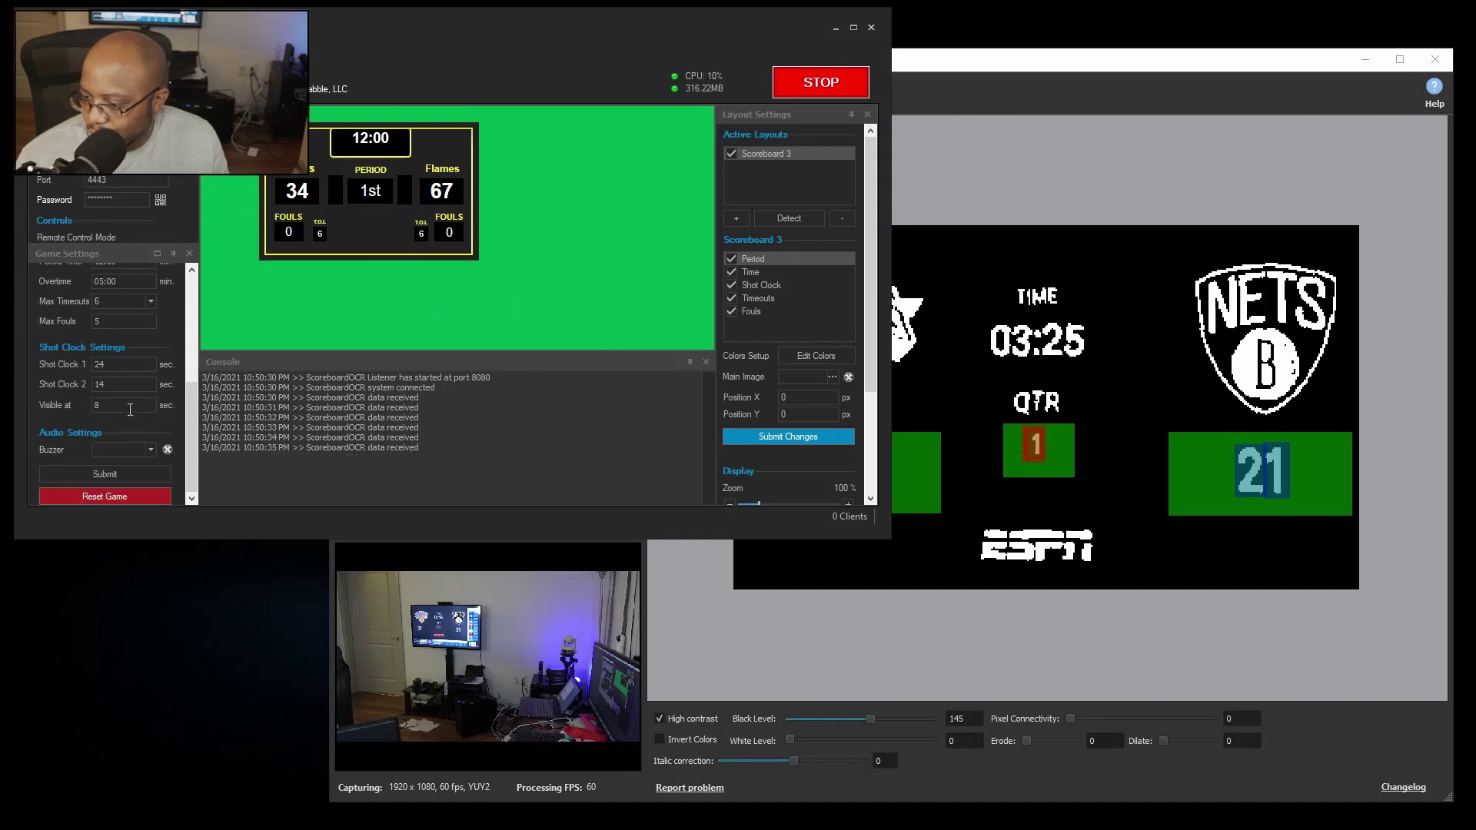
{"action": "left_click", "coordinate": [128, 498]}
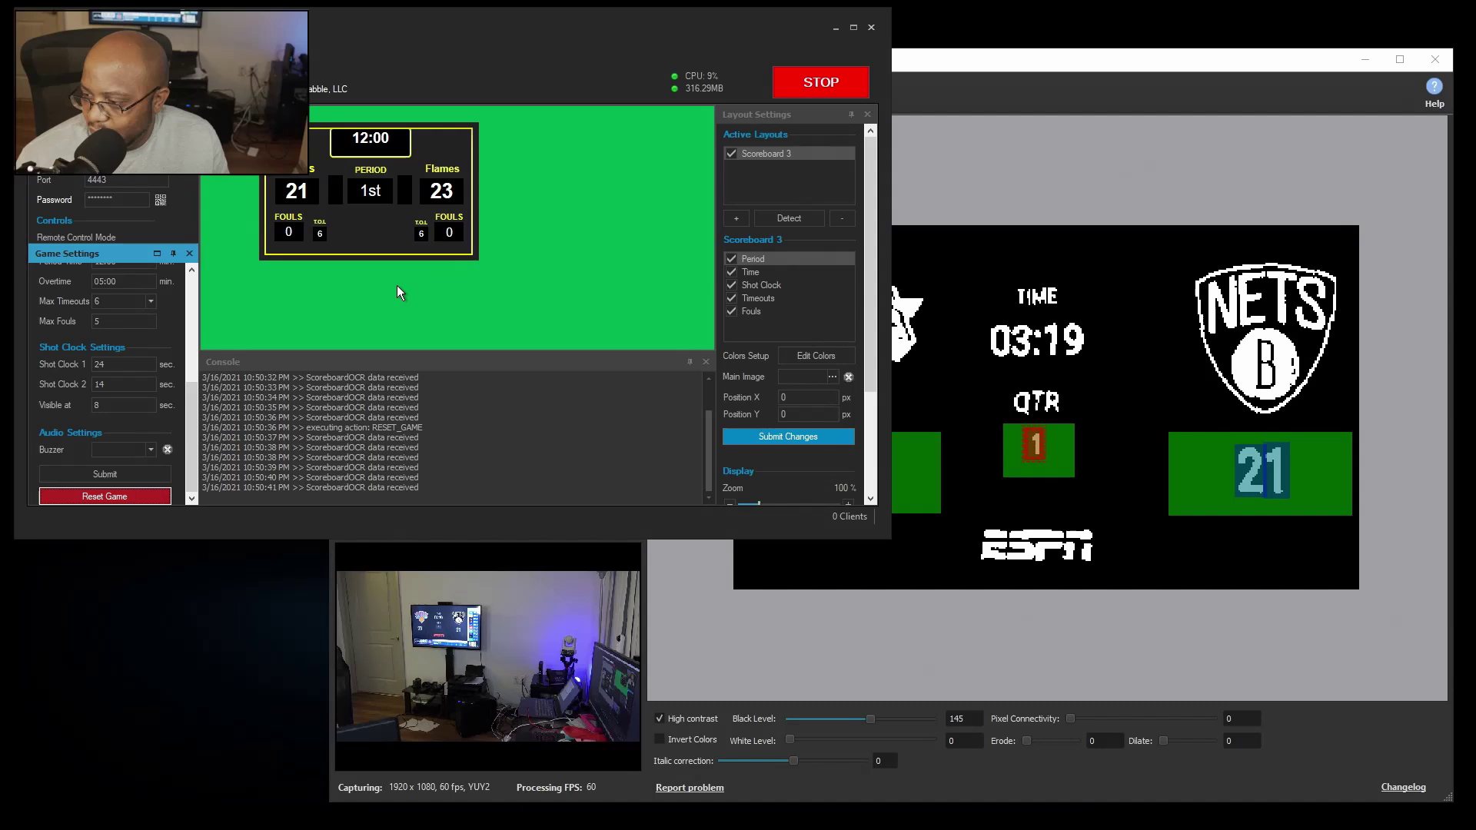
Hide Fouls, Timeouts, Shot Clock and Time in the Scoreboard 3 layout and submit the changes
{"action": "left_click", "coordinate": [731, 312]}
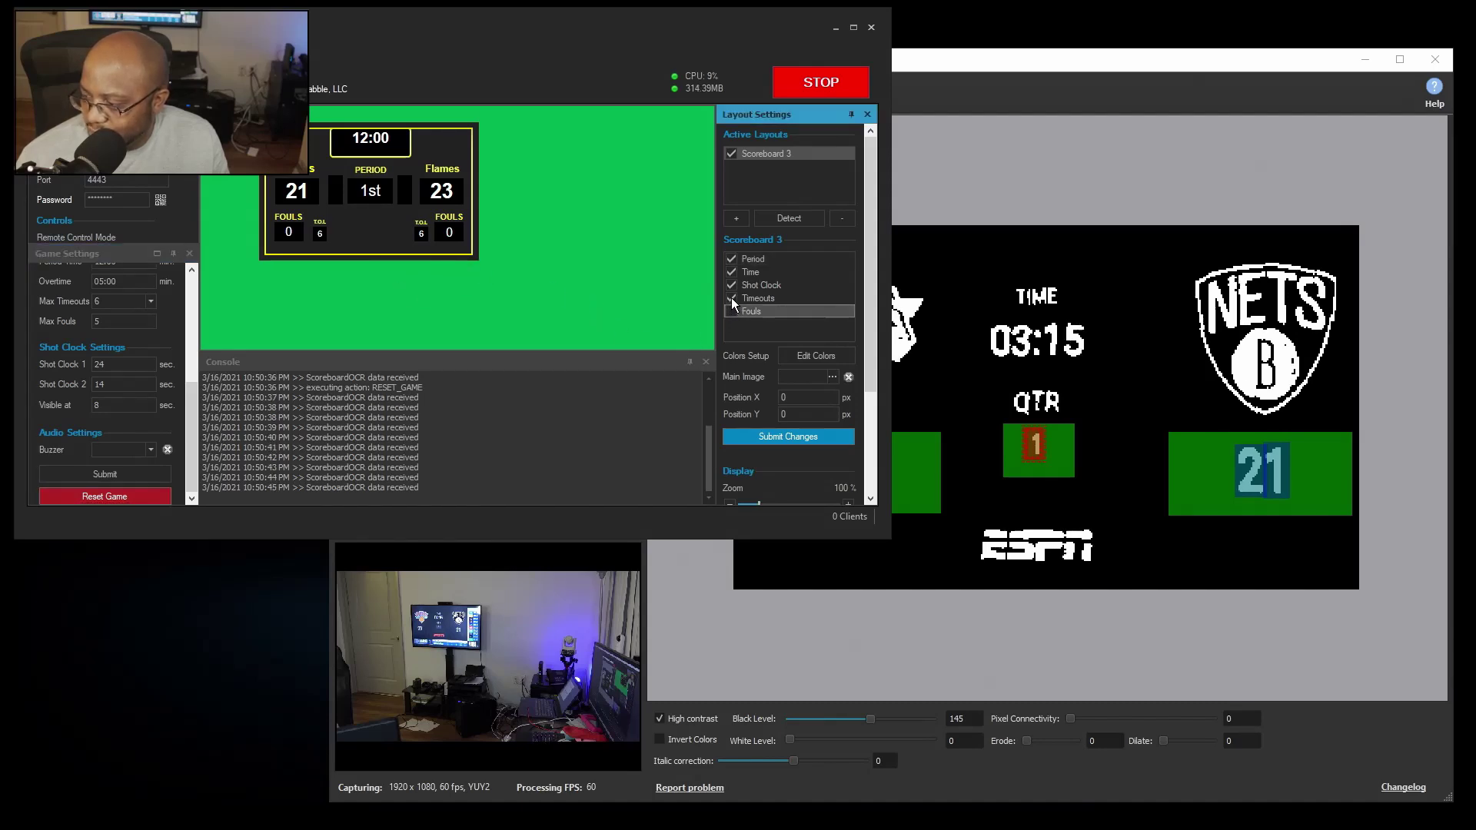
{"action": "left_click", "coordinate": [731, 297]}
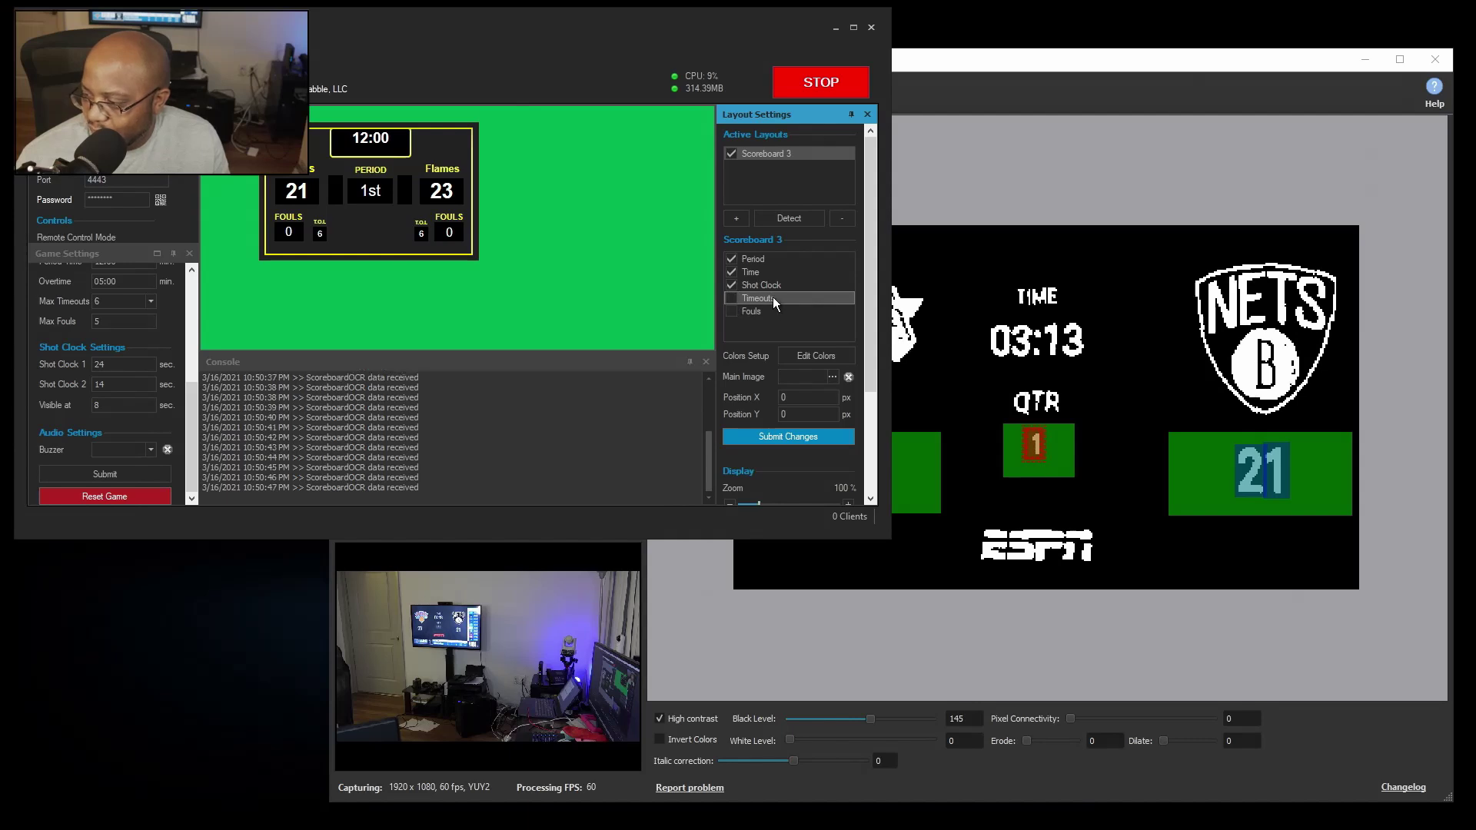
{"action": "left_click", "coordinate": [731, 284]}
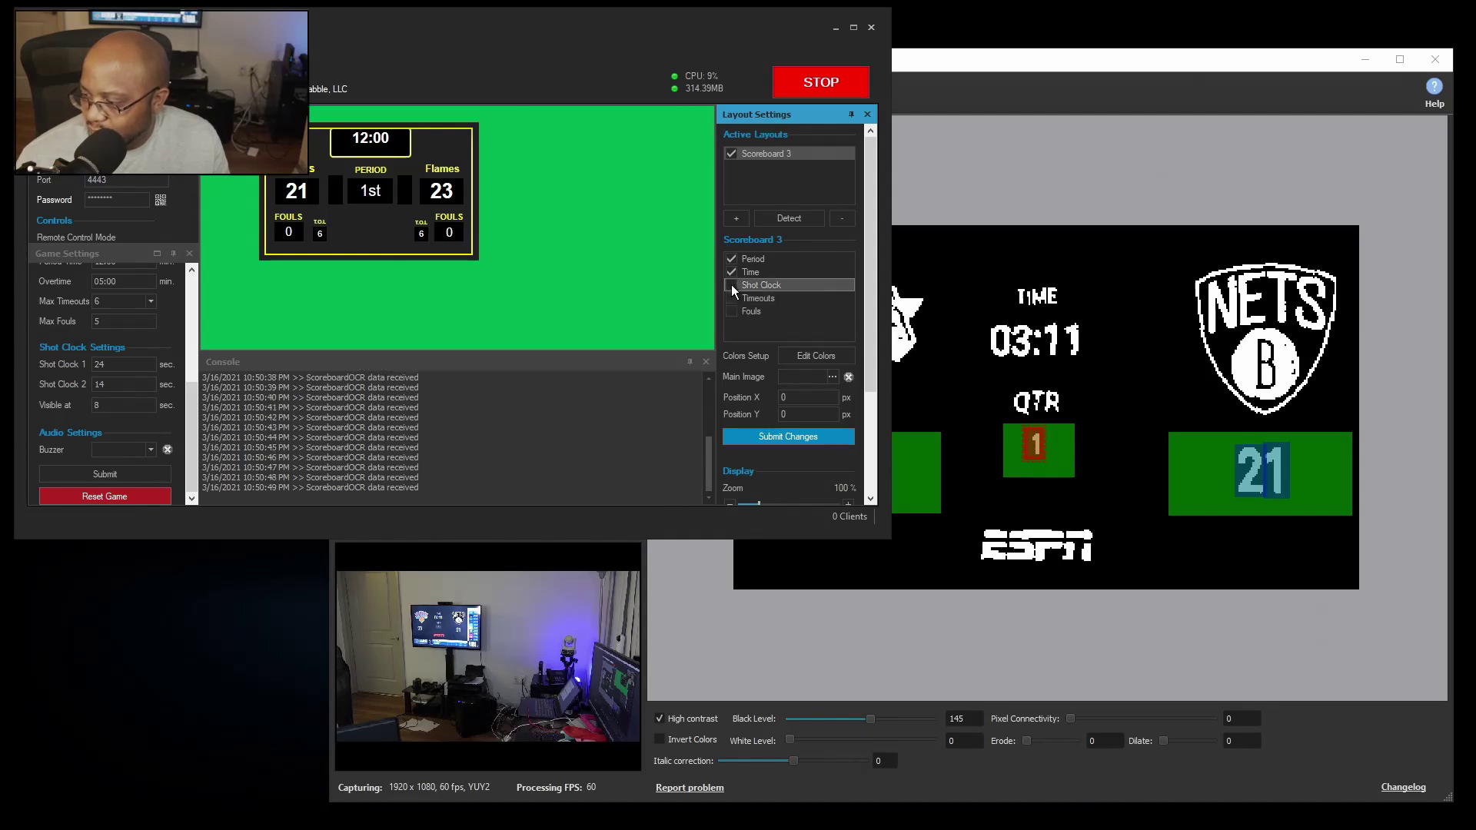
{"action": "left_click", "coordinate": [727, 274]}
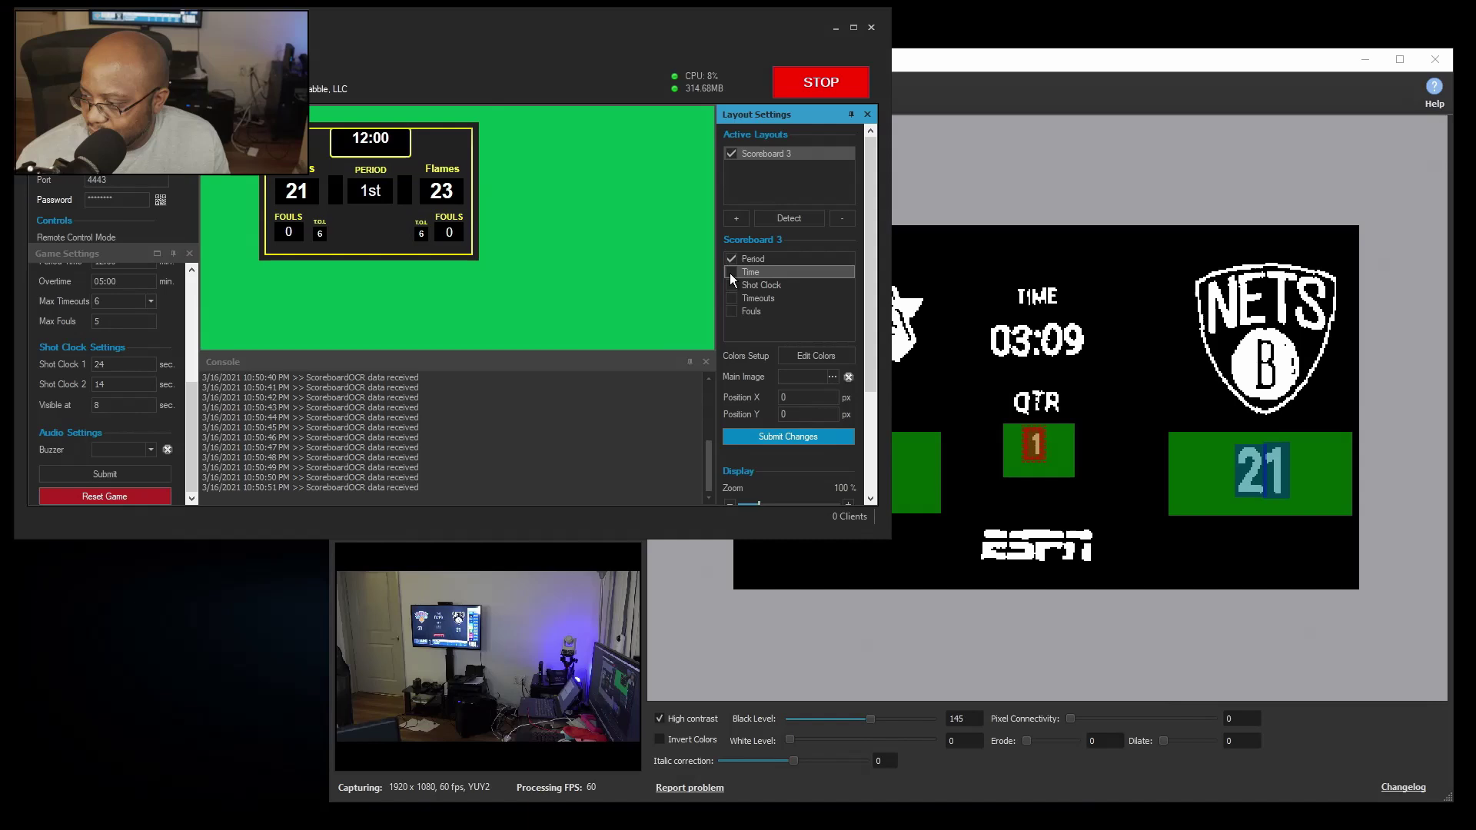
{"action": "left_click", "coordinate": [777, 436]}
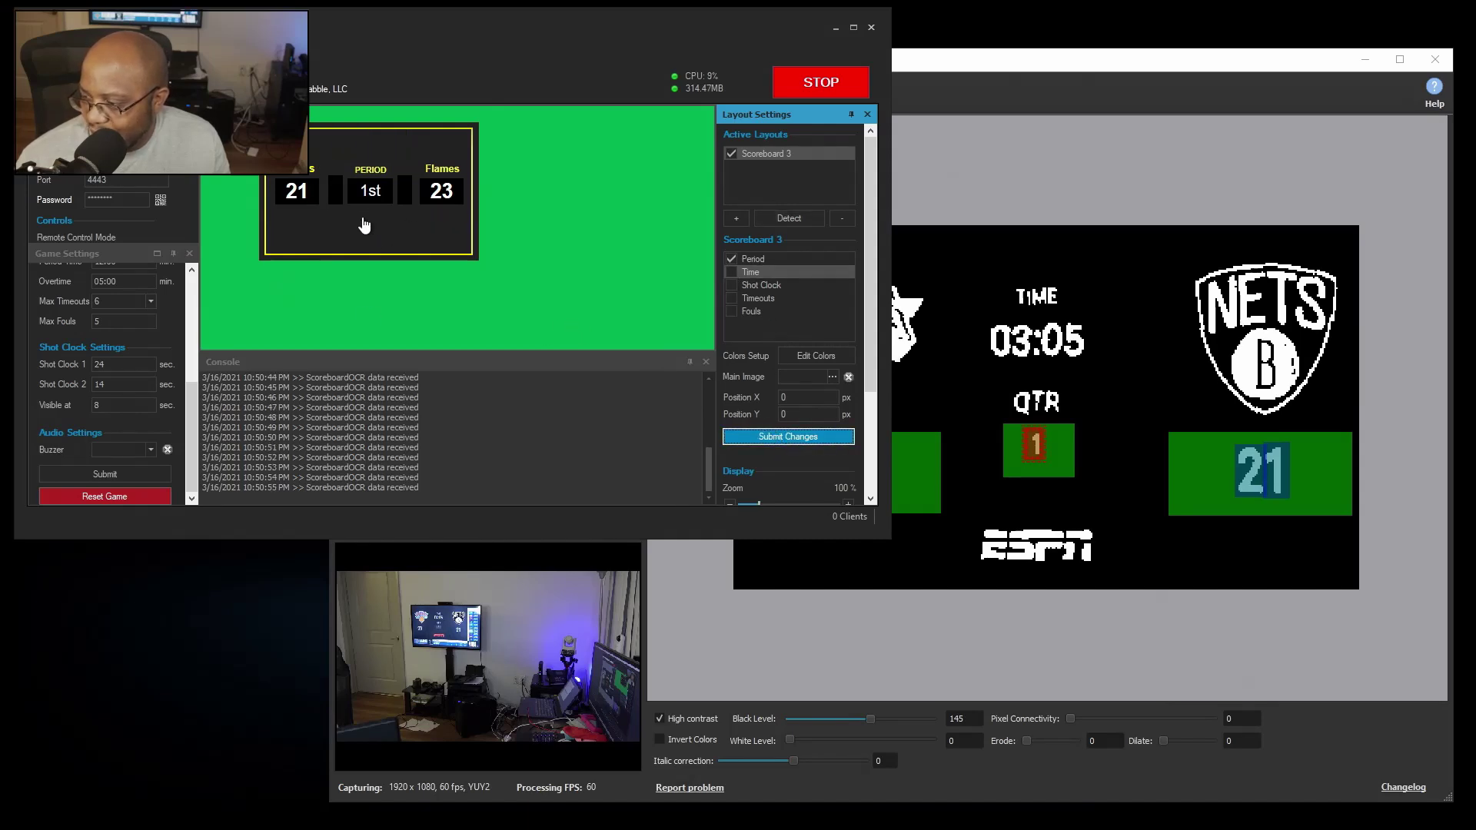
Browse the basketball scoreboards in the layout gallery and add Scoreboard 1
{"action": "left_click", "coordinate": [735, 218]}
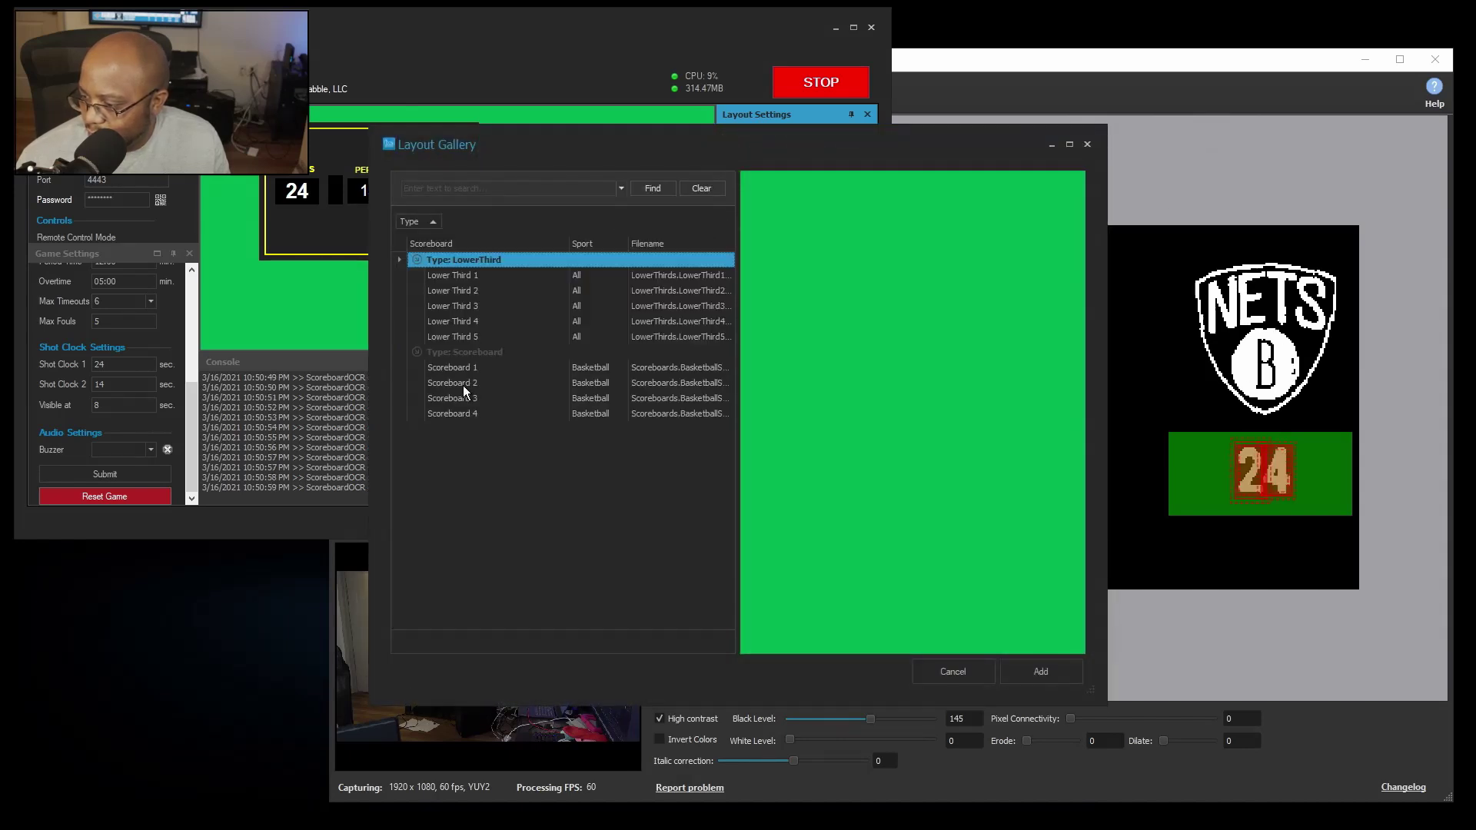
{"action": "left_click", "coordinate": [461, 385]}
{"action": "left_click", "coordinate": [464, 399]}
{"action": "left_click", "coordinate": [464, 416]}
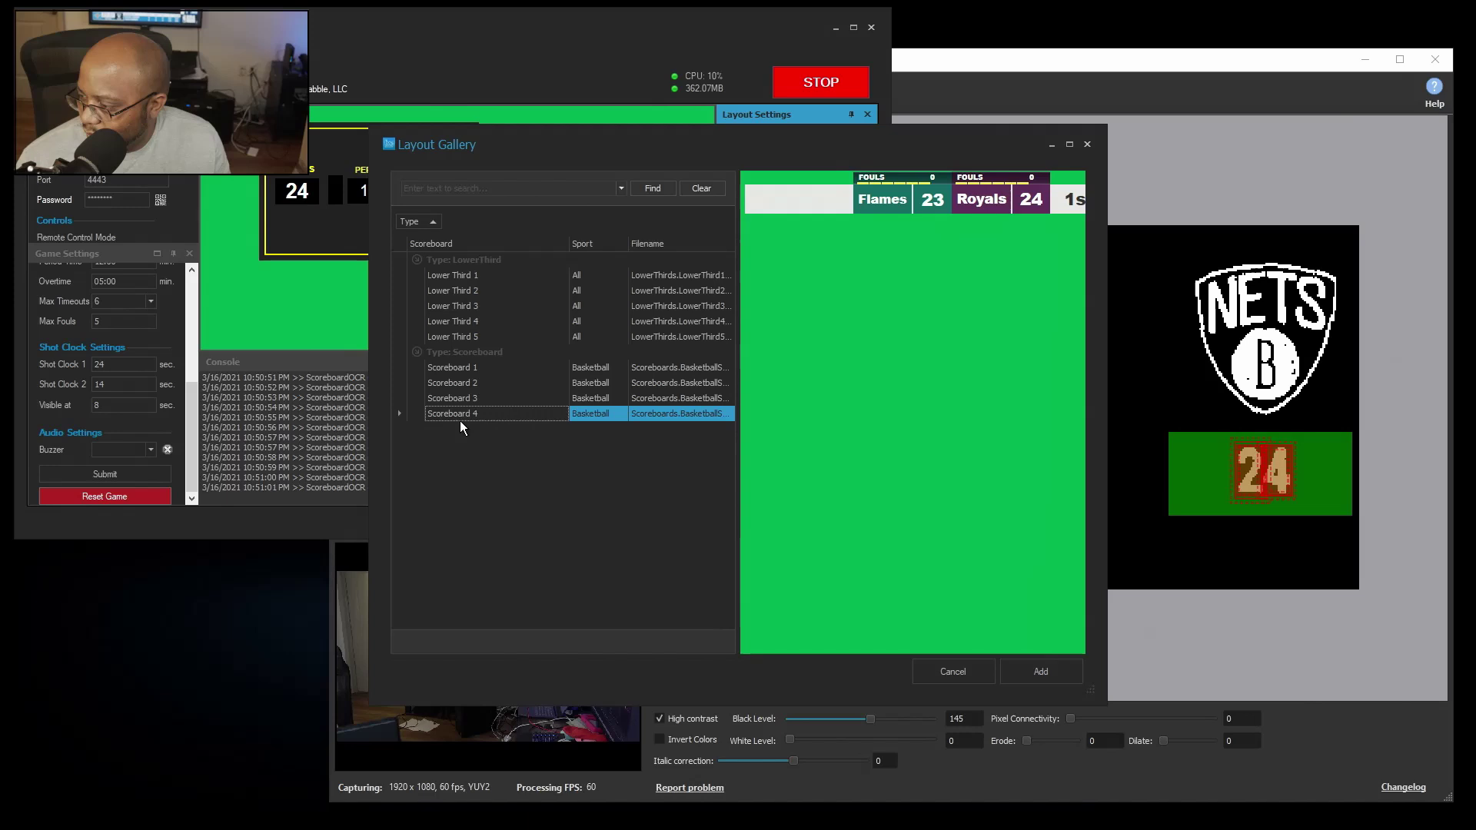
{"action": "left_click", "coordinate": [457, 370]}
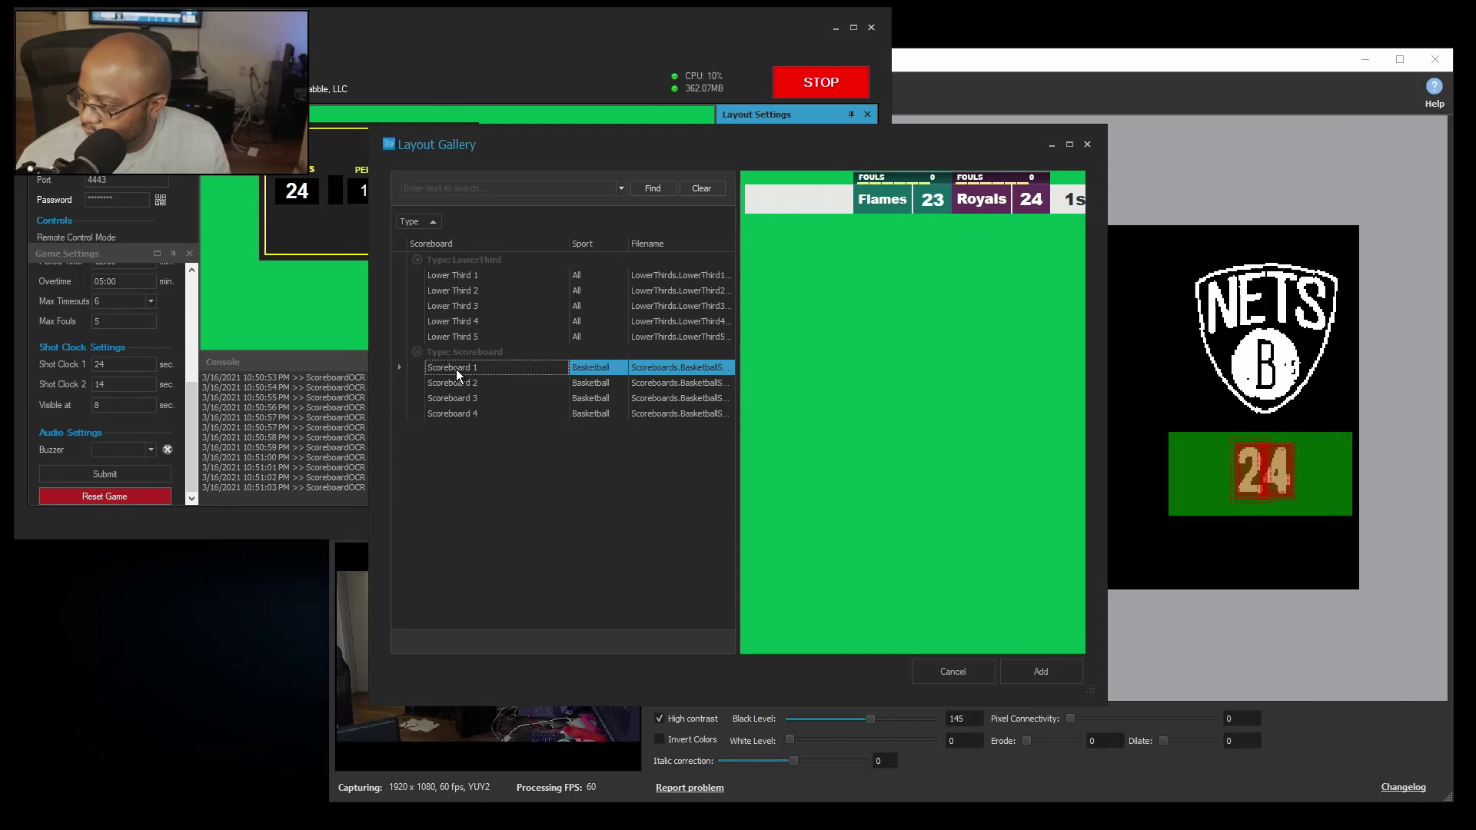
{"action": "left_click", "coordinate": [1035, 673]}
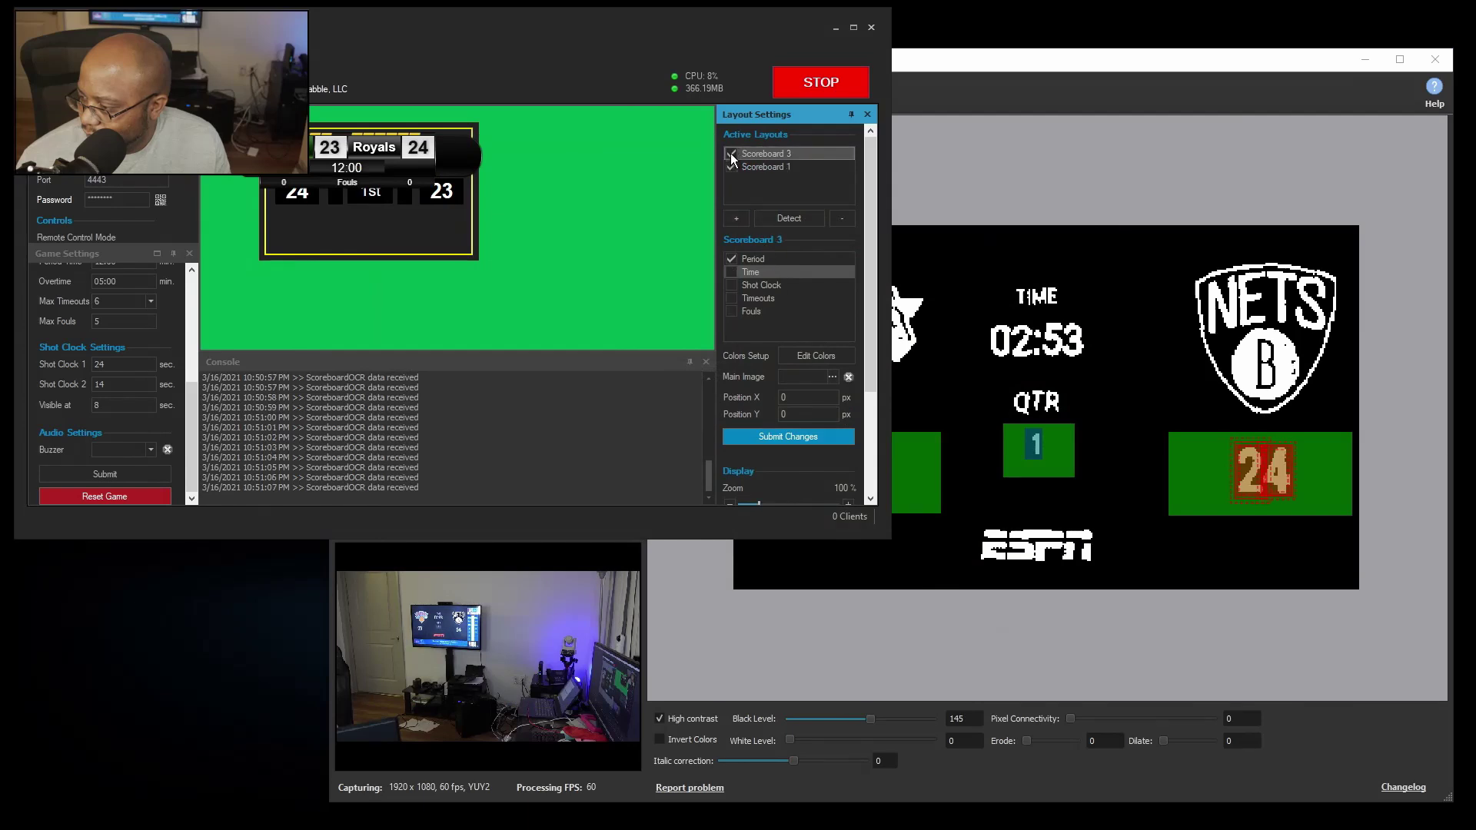
Deactivate Scoreboard 3, hide Fouls, Timeouts, Shot Clock and Time in Scoreboard 1, and submit the changes
{"action": "left_click", "coordinate": [731, 155]}
{"action": "left_click", "coordinate": [762, 167]}
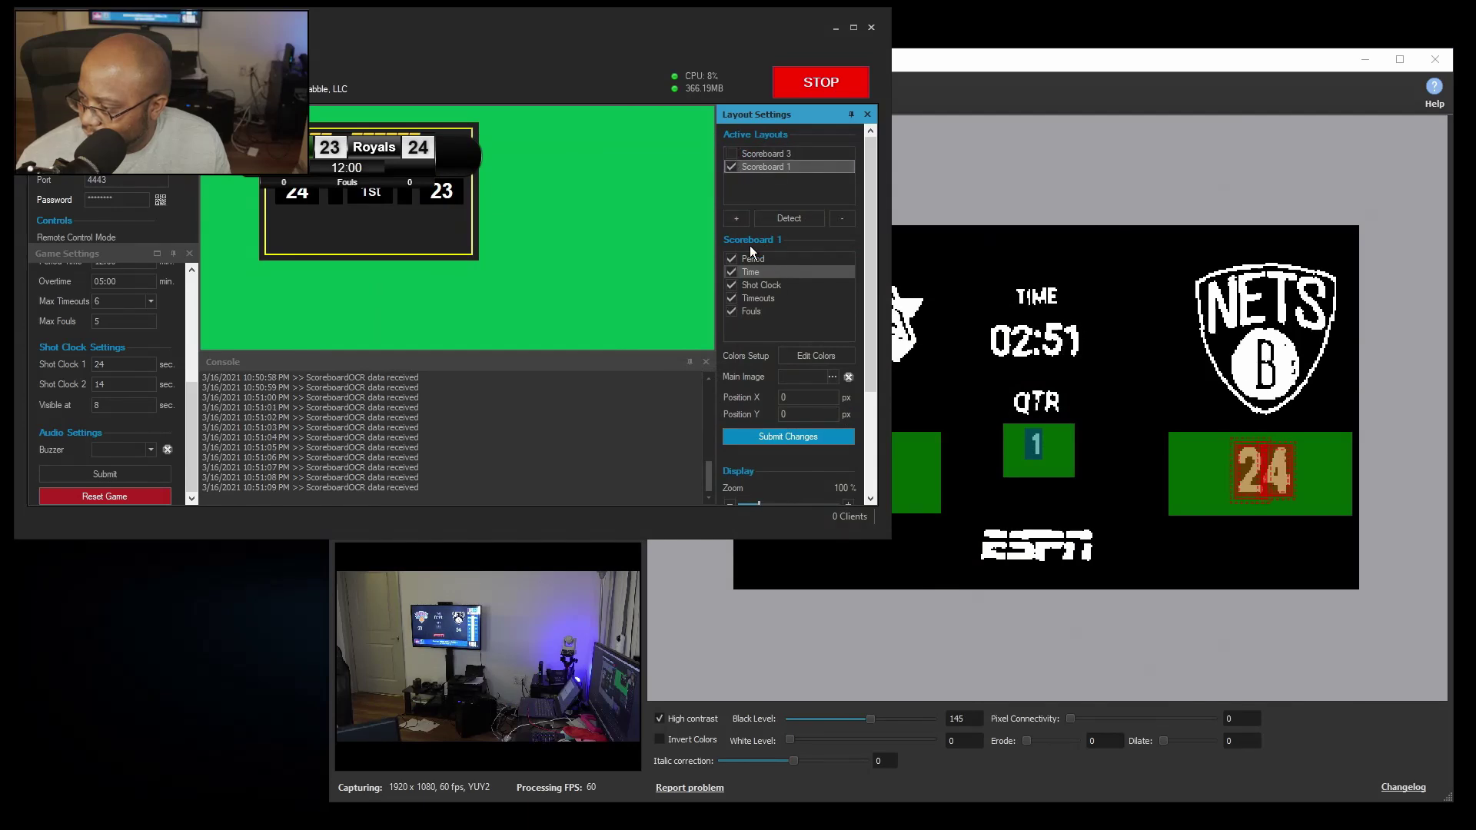
{"action": "left_click", "coordinate": [732, 308]}
{"action": "left_click", "coordinate": [731, 297]}
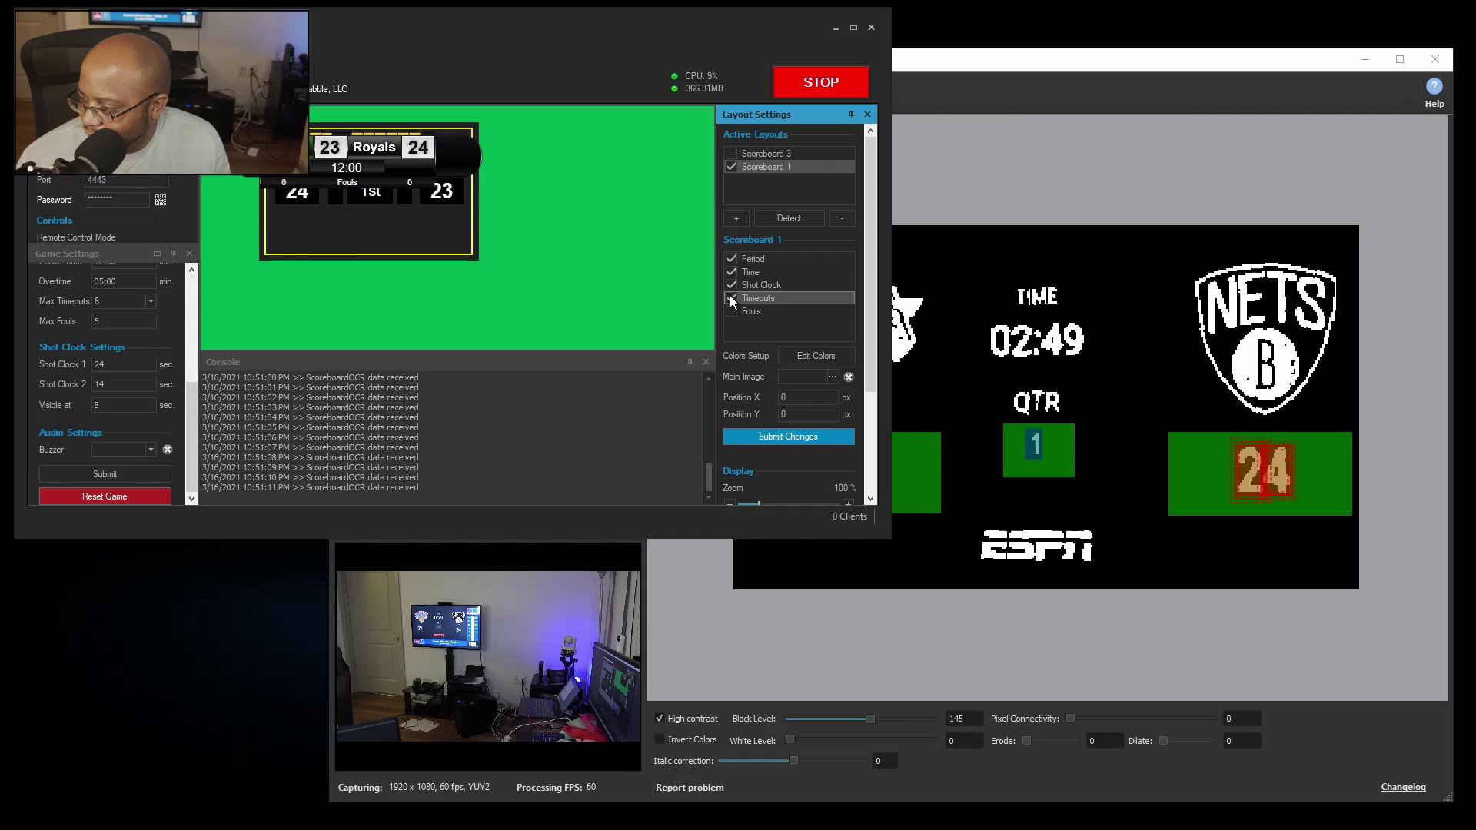
{"action": "left_click", "coordinate": [731, 285]}
{"action": "left_click", "coordinate": [730, 274]}
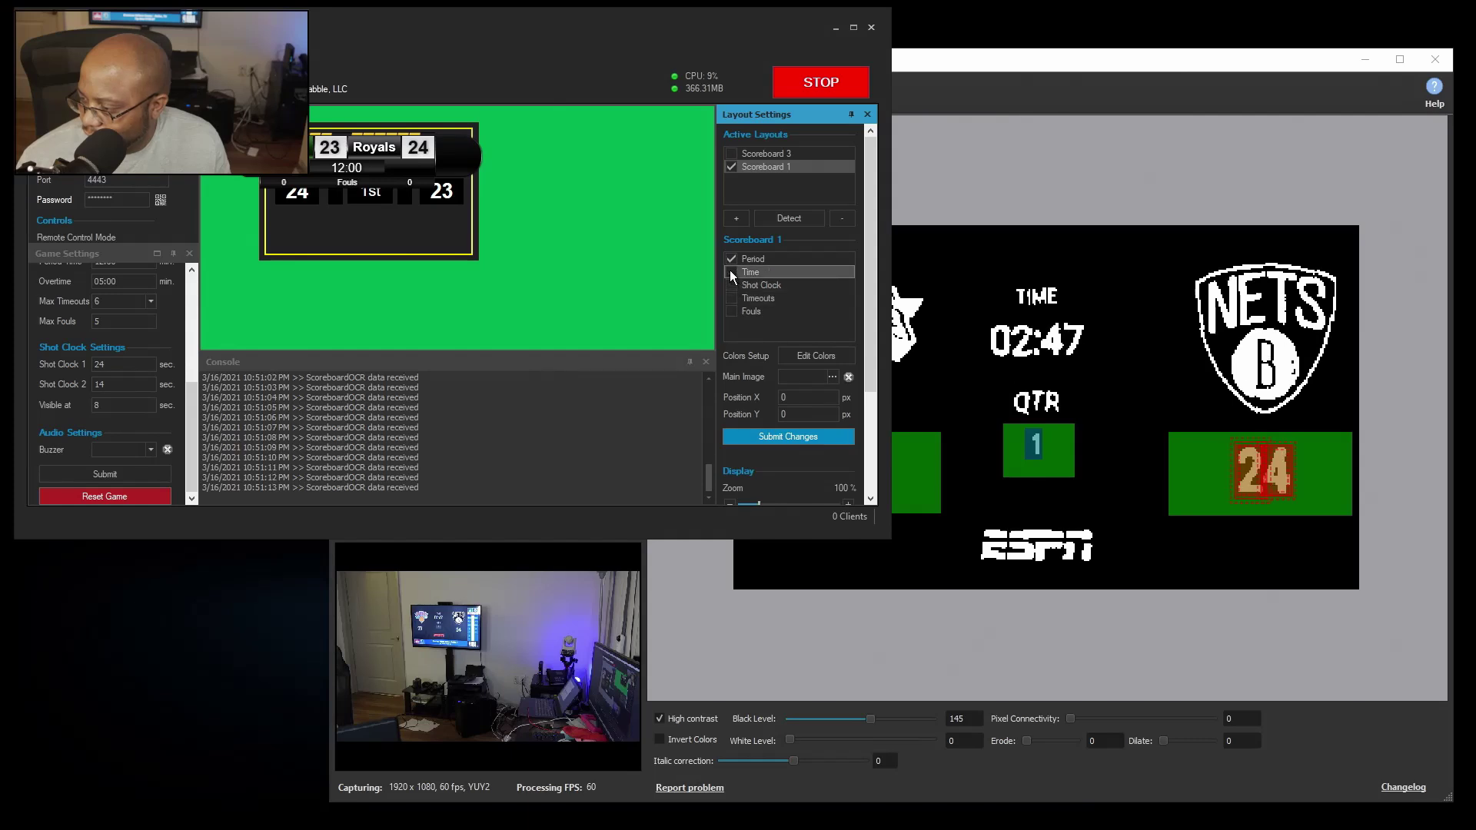
{"action": "left_click", "coordinate": [799, 440]}
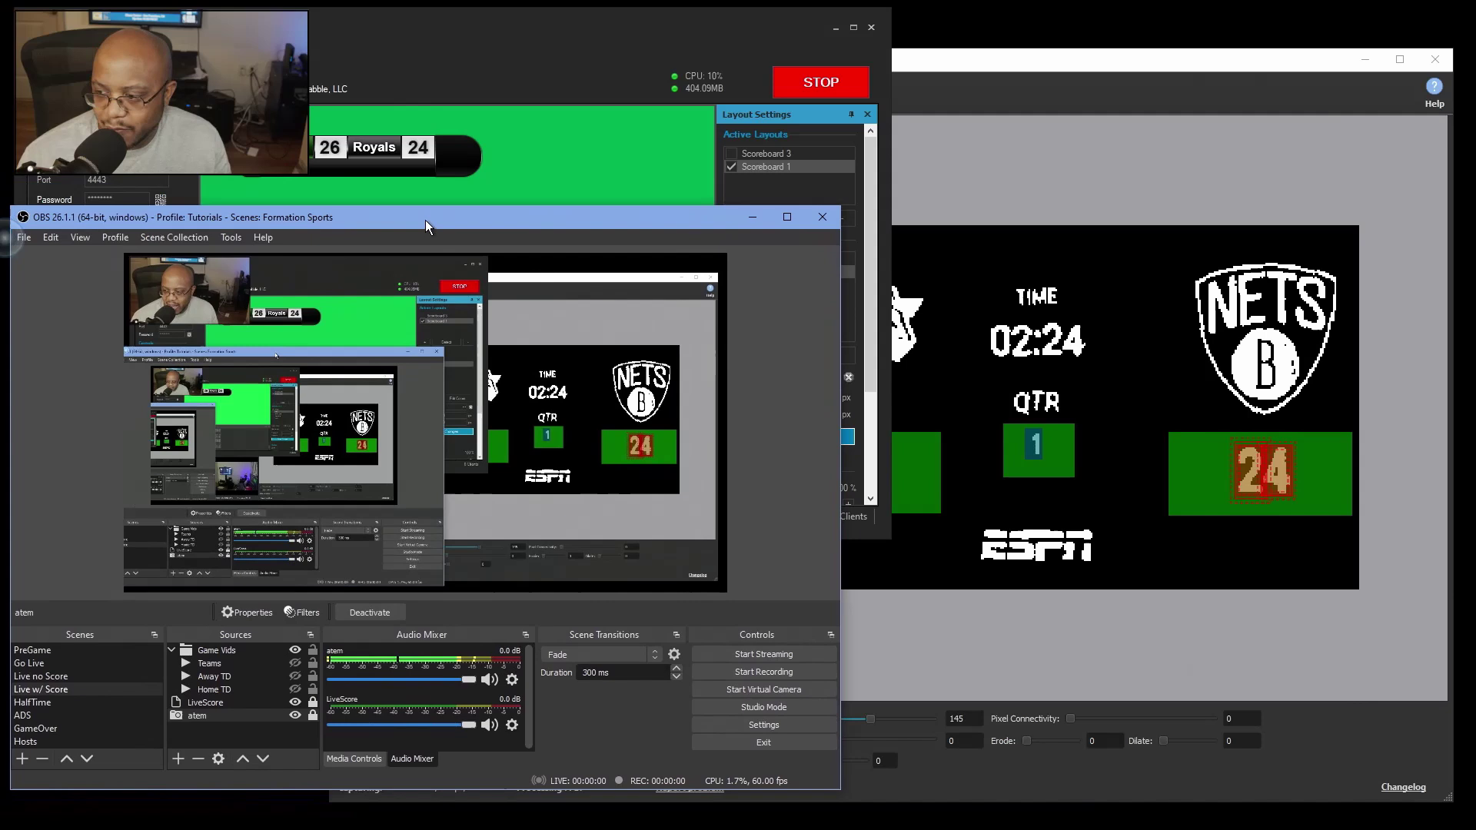
Switch to OBS and set the LiveScore source to the Live Score NDI feed
{"action": "left_click_drag", "start_coordinate": [426, 220], "coordinate": [510, 128]}
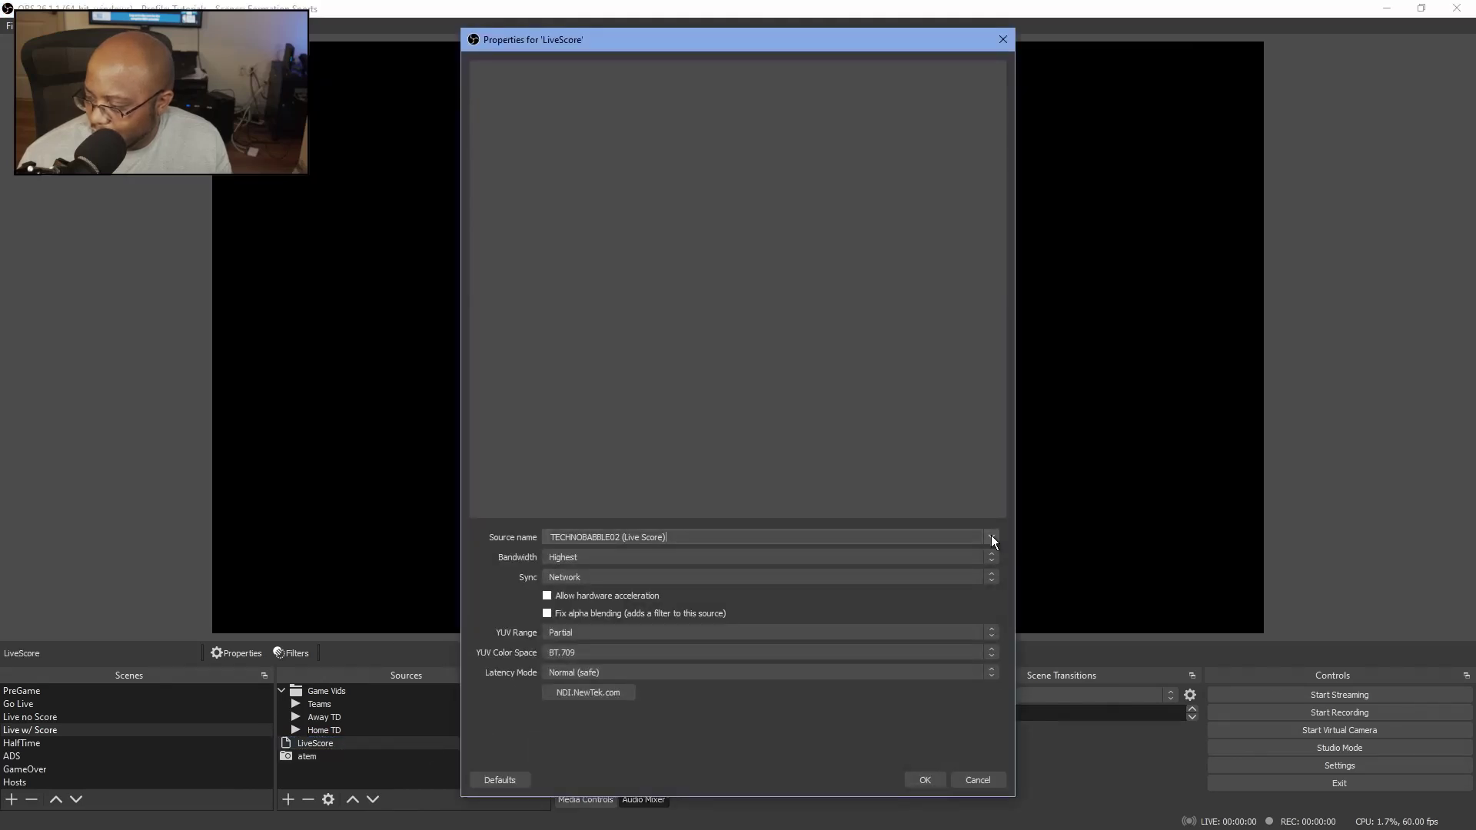
{"action": "left_click", "coordinate": [927, 781]}
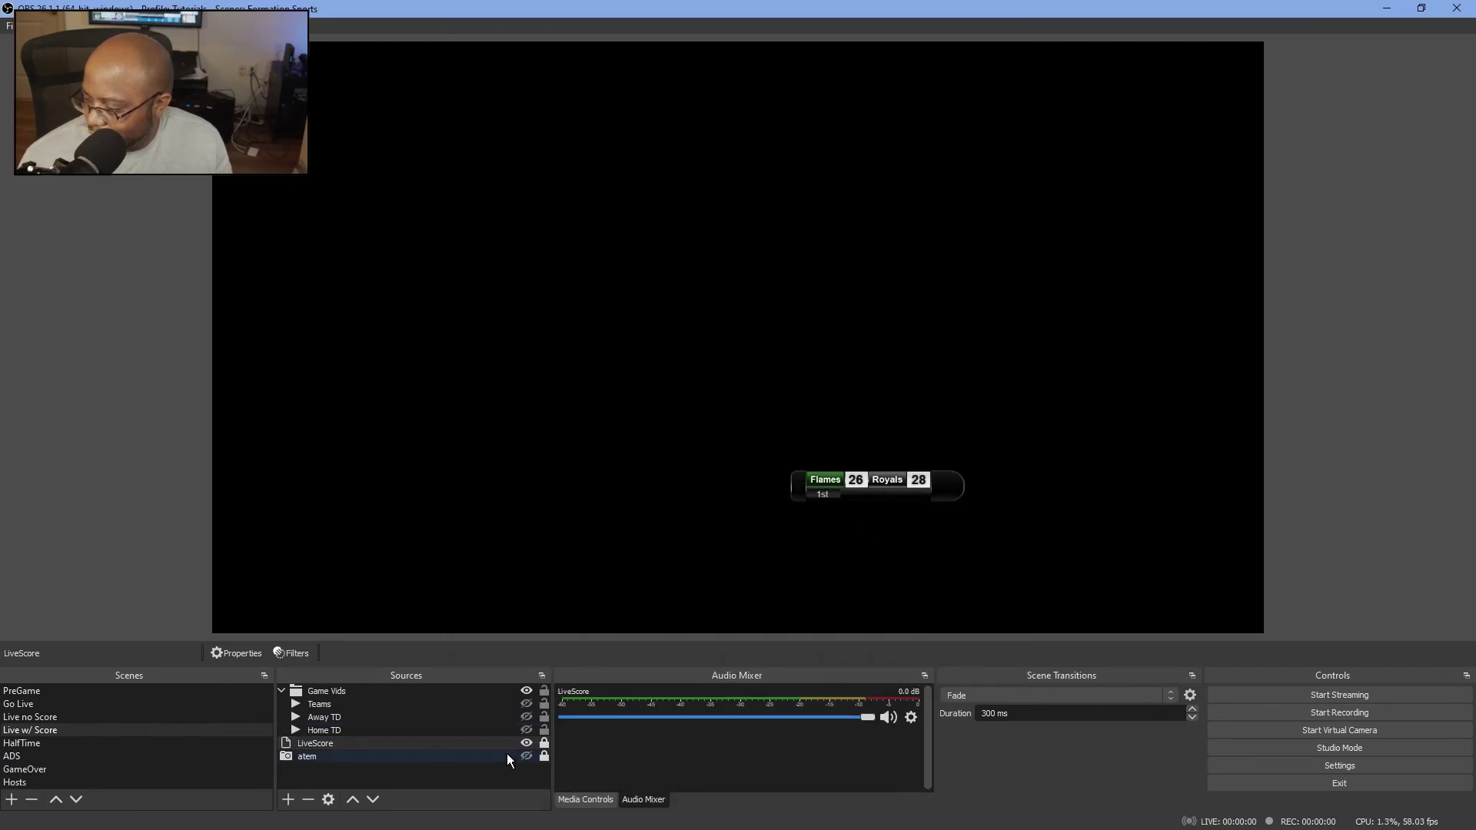
Unlock the LiveScore source, enlarge it, align it with the canvas's upper-left corner, and lock it again
{"action": "left_click", "coordinate": [544, 743]}
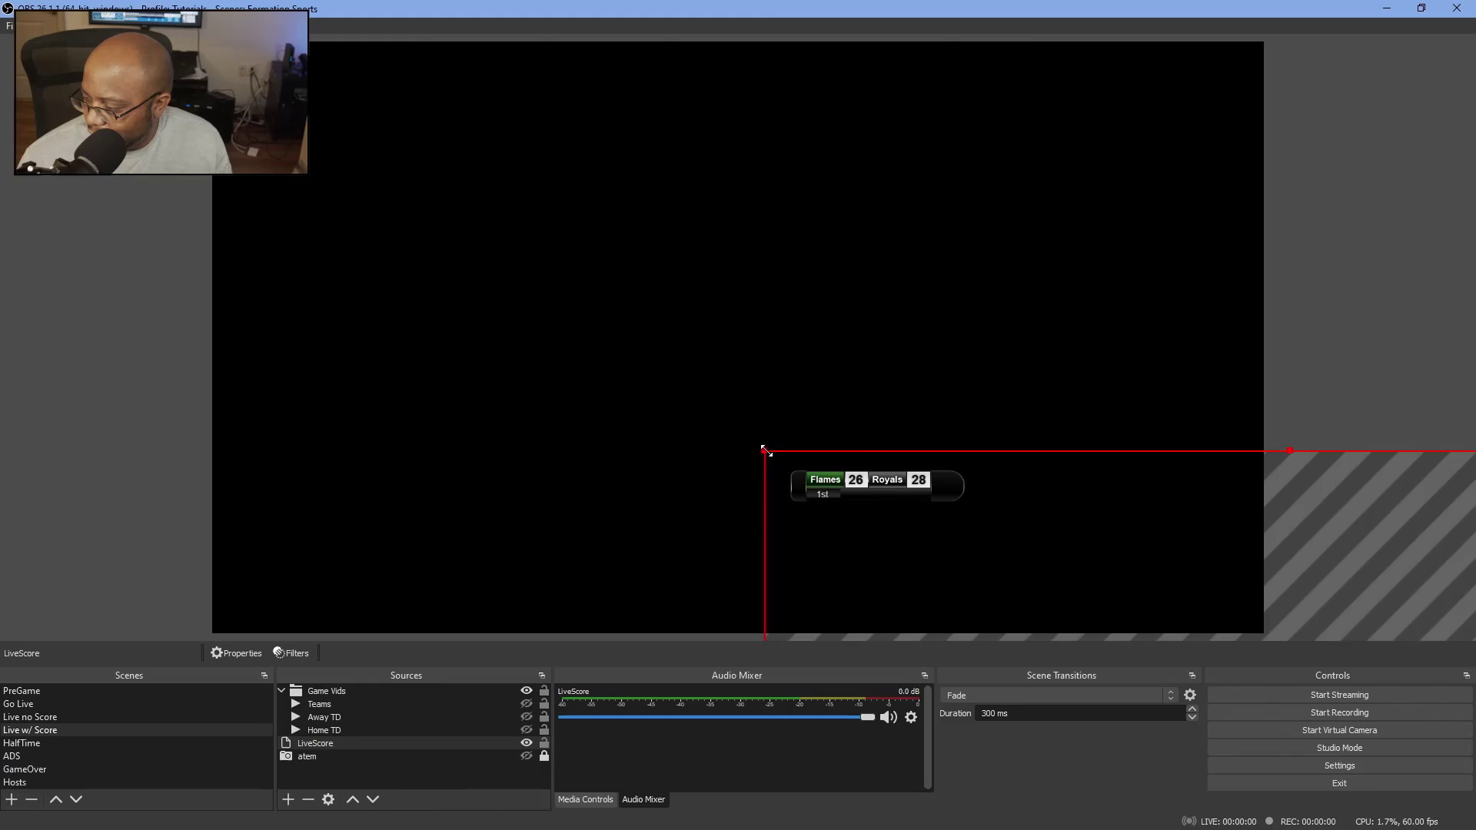
{"action": "left_click_drag", "start_coordinate": [764, 452], "coordinate": [589, 242]}
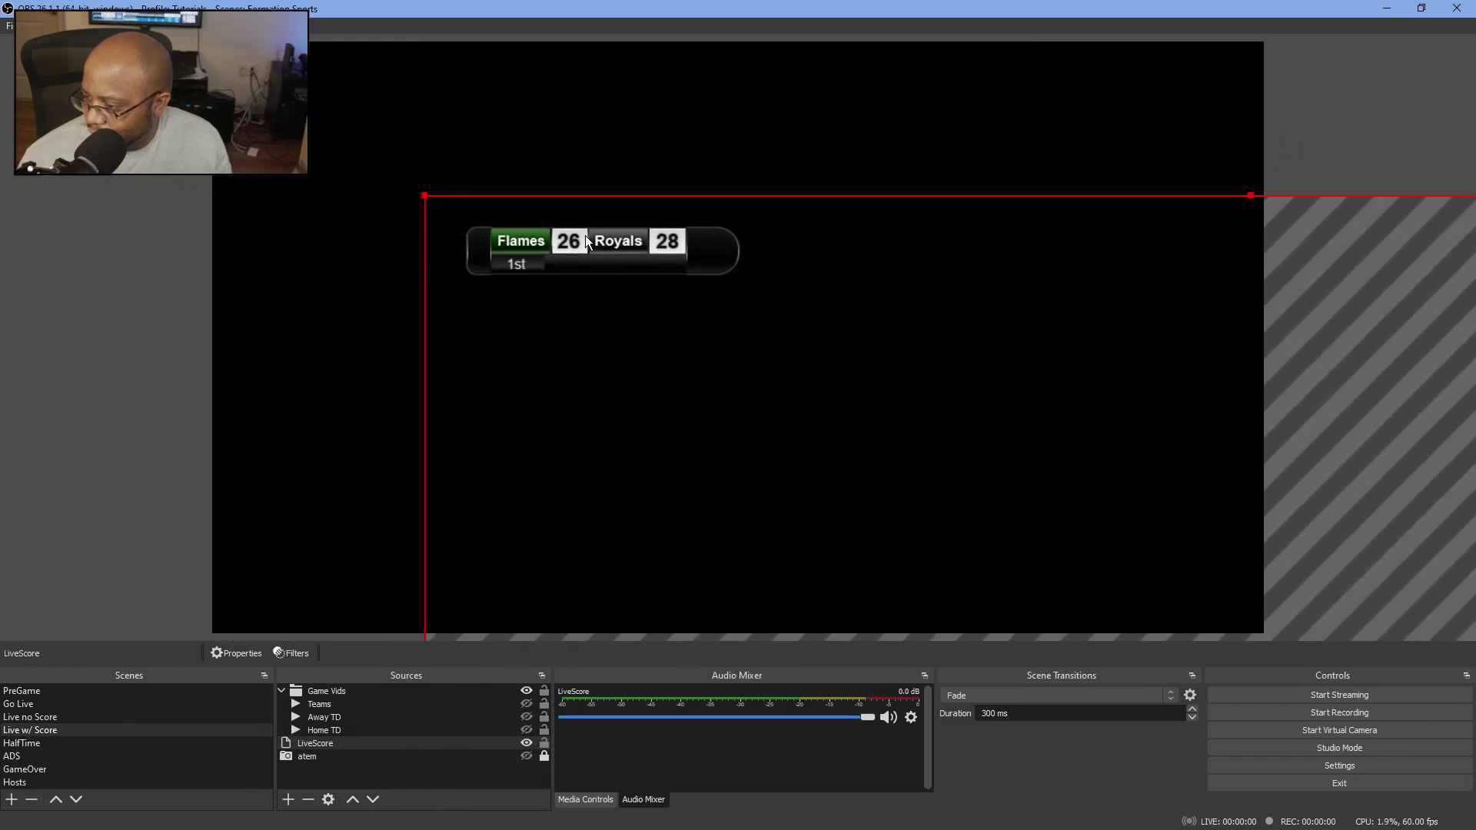
{"action": "left_click", "coordinate": [422, 197]}
{"action": "left_click", "coordinate": [520, 242]}
{"action": "left_click_drag", "start_coordinate": [433, 199], "coordinate": [527, 190]}
{"action": "left_click_drag", "start_coordinate": [391, 139], "coordinate": [363, 105]}
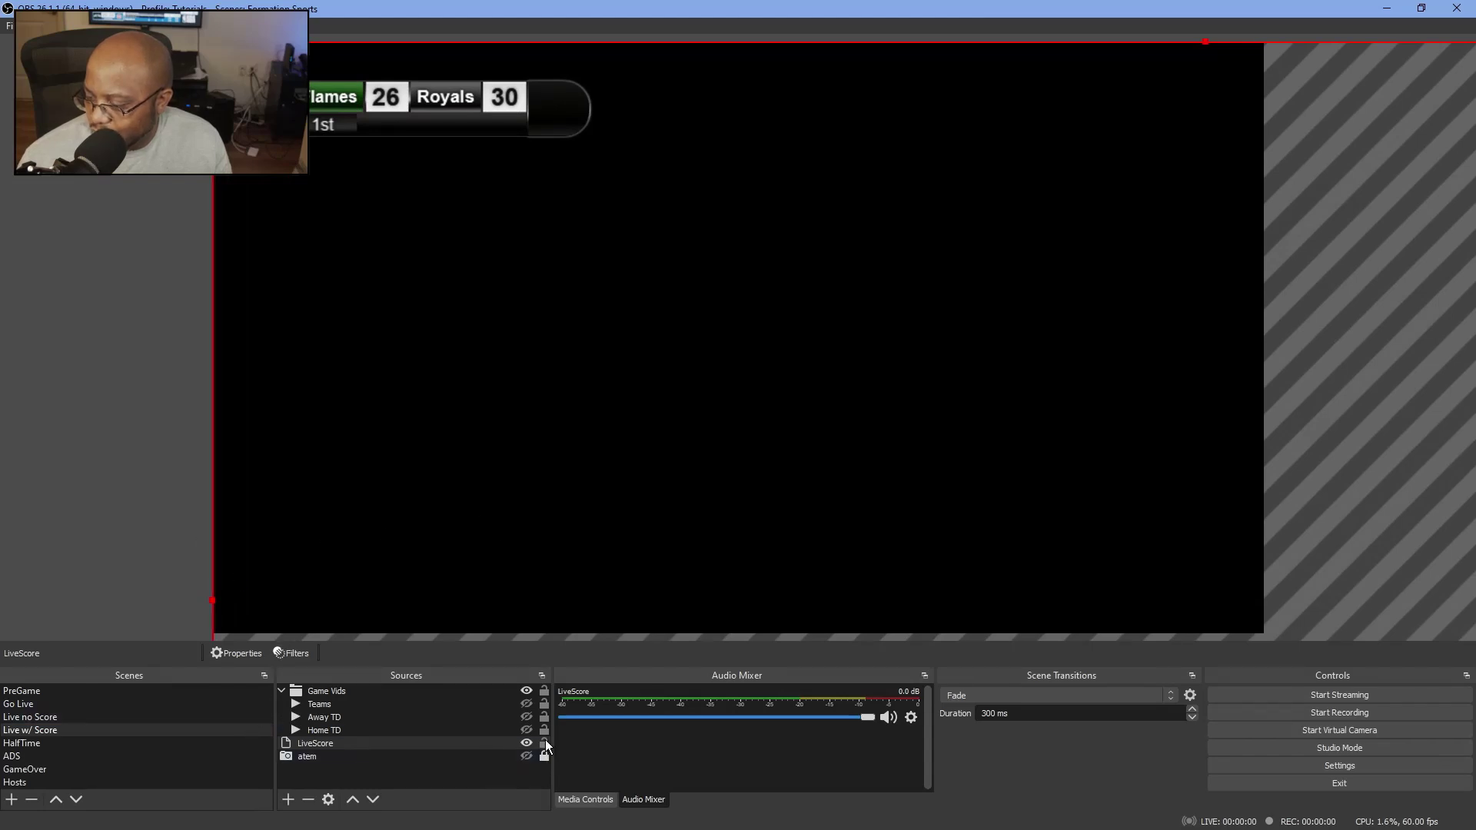
{"action": "left_click", "coordinate": [544, 743]}
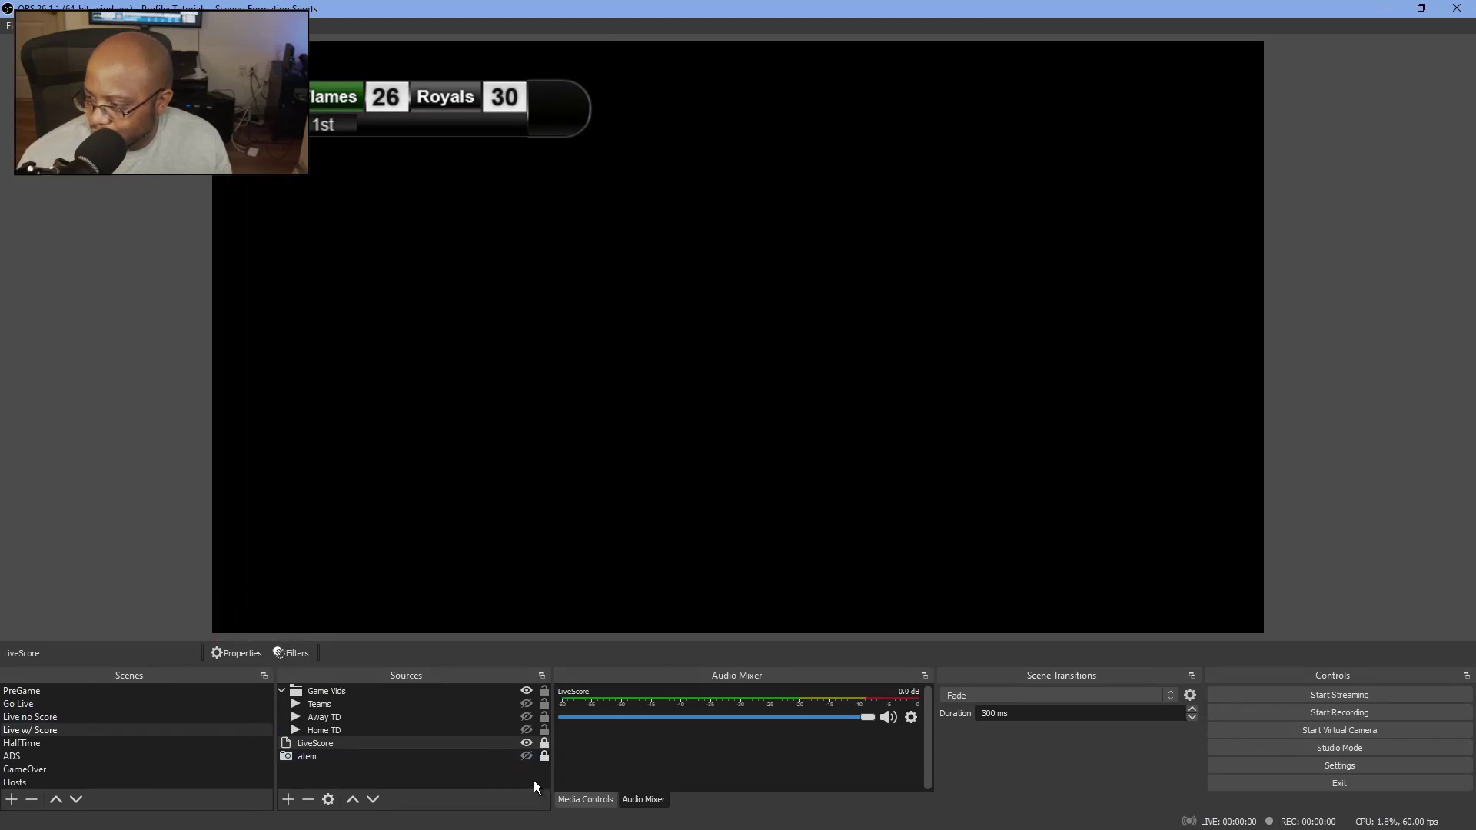
Restore OBS to a smaller window, compare its scoreboard overlay with the scores in Scoreboard OCR, and minimize OBS
{"action": "double_click", "coordinate": [625, 8]}
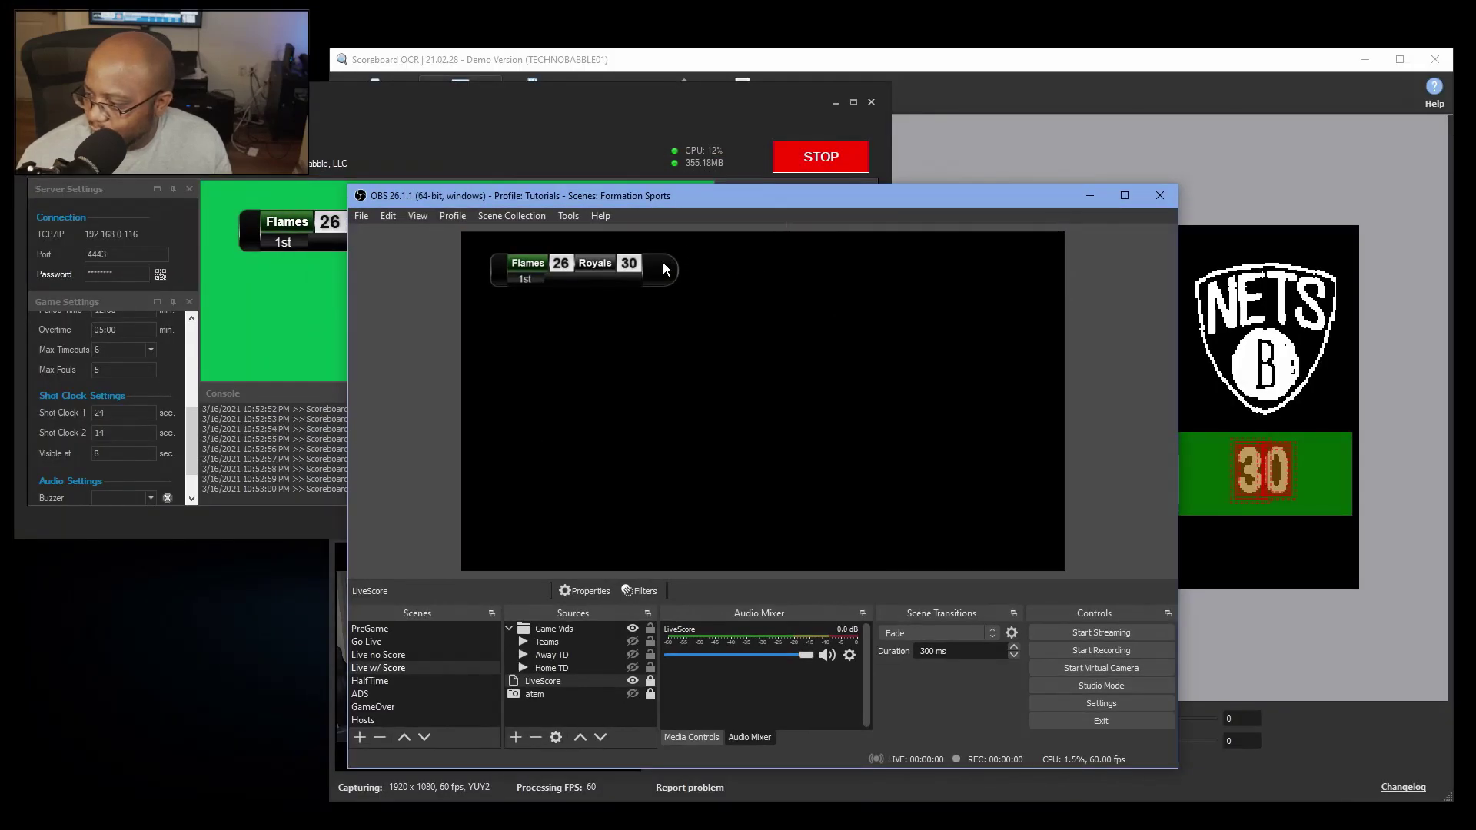
{"action": "left_click_drag", "start_coordinate": [727, 200], "coordinate": [398, 86]}
{"action": "left_click", "coordinate": [915, 71]}
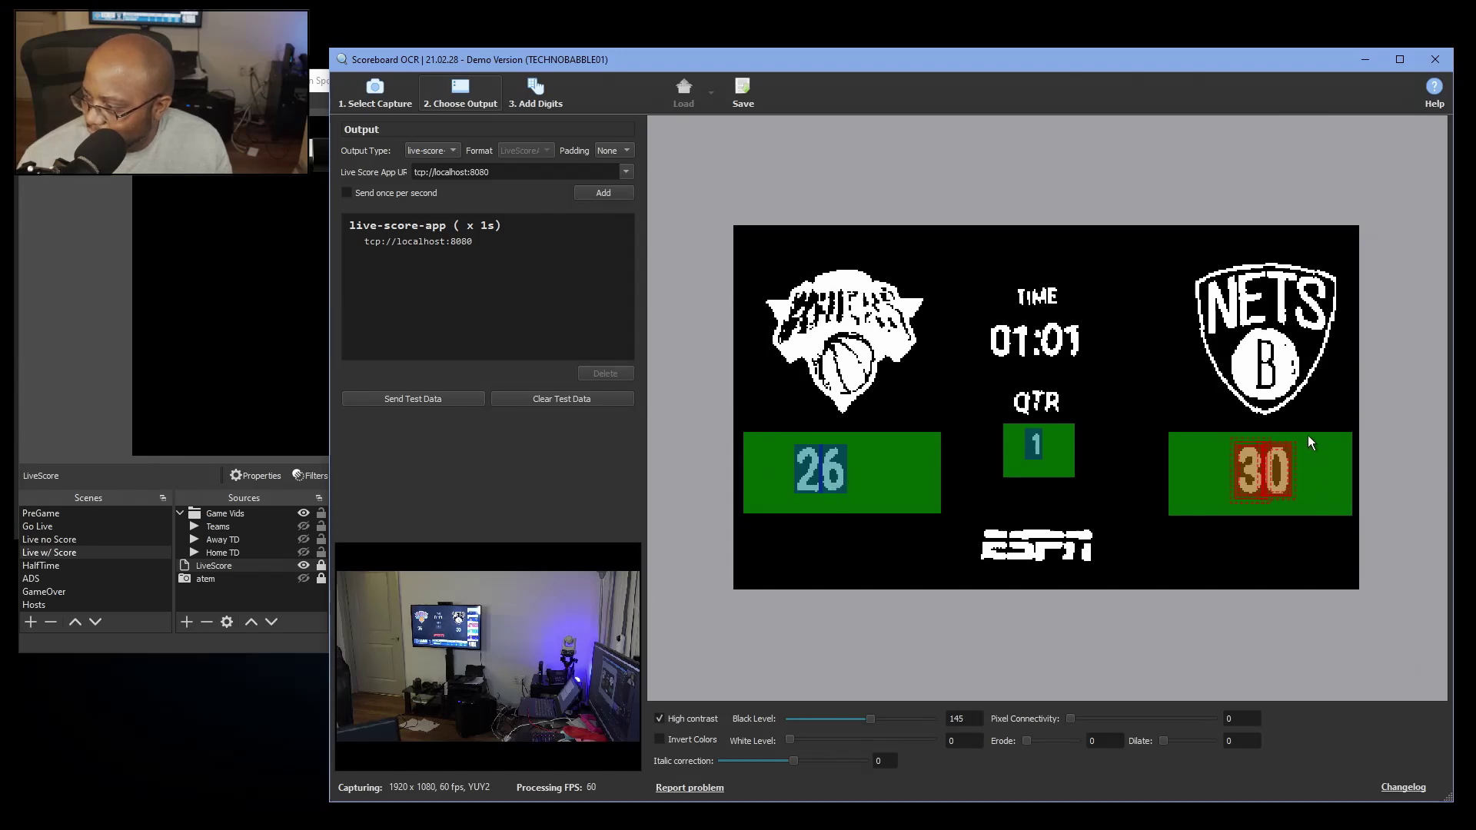
{"action": "left_click", "coordinate": [323, 188]}
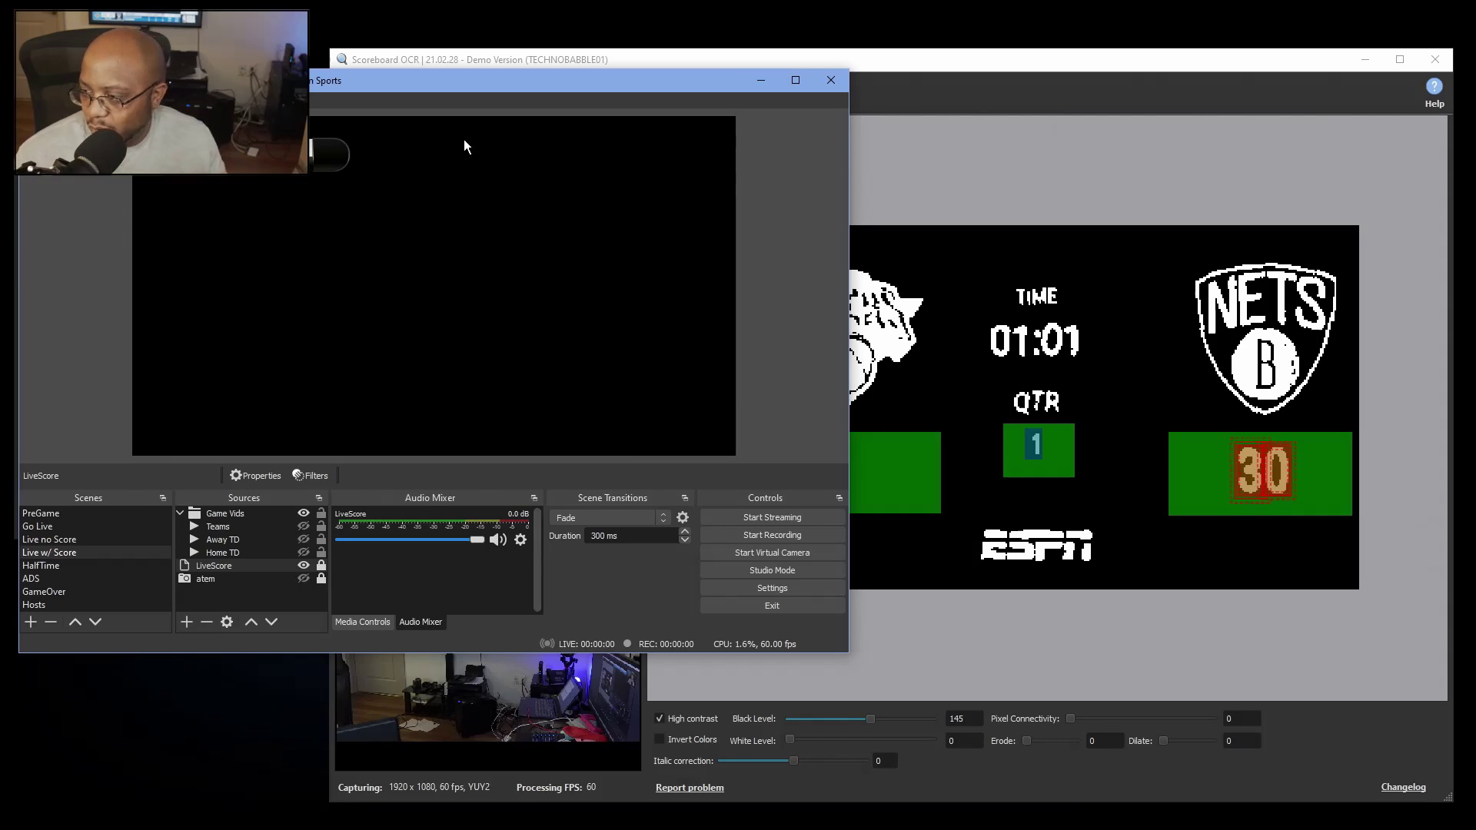
{"action": "left_click", "coordinate": [761, 81]}
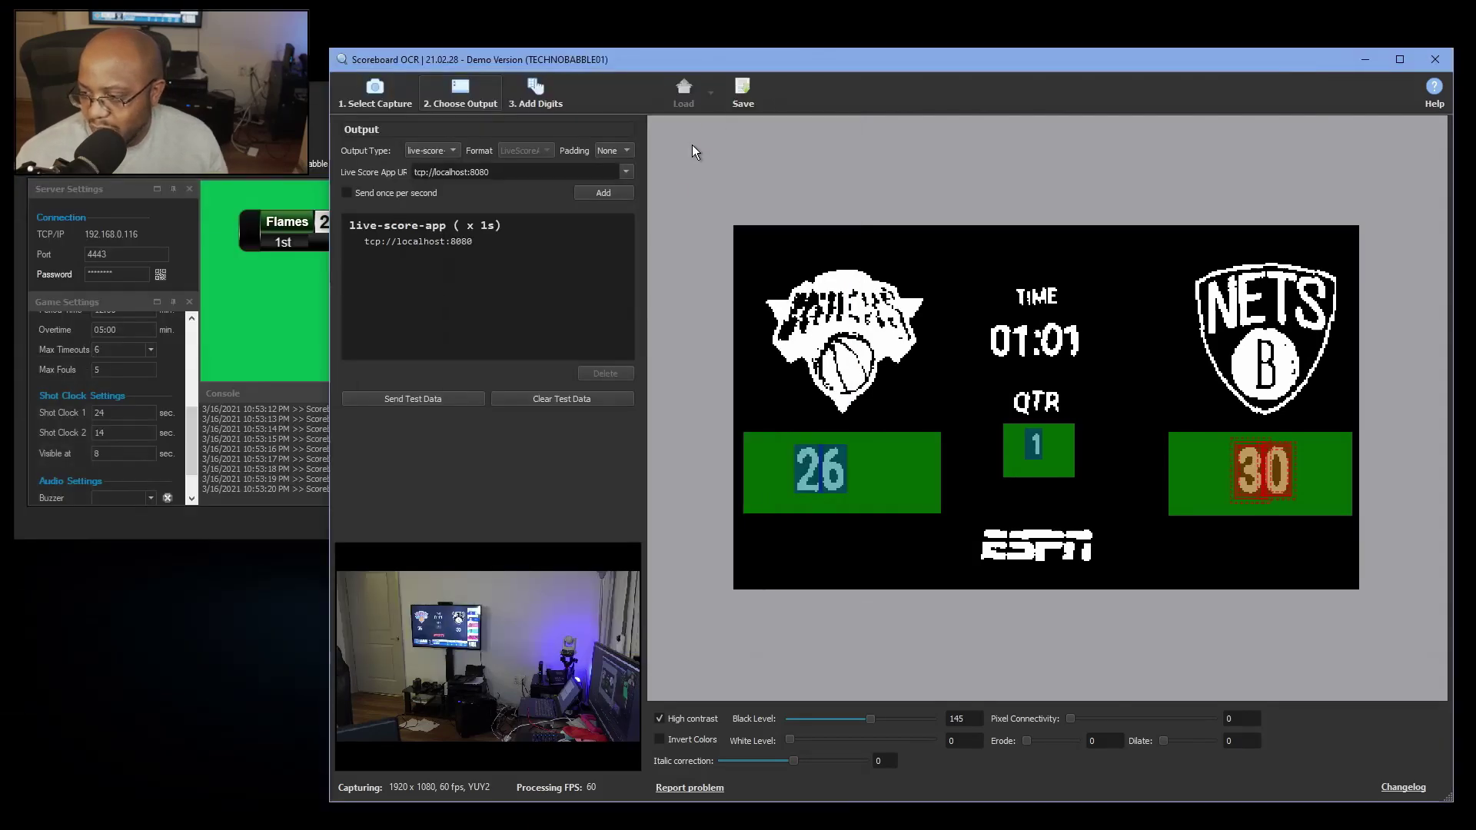